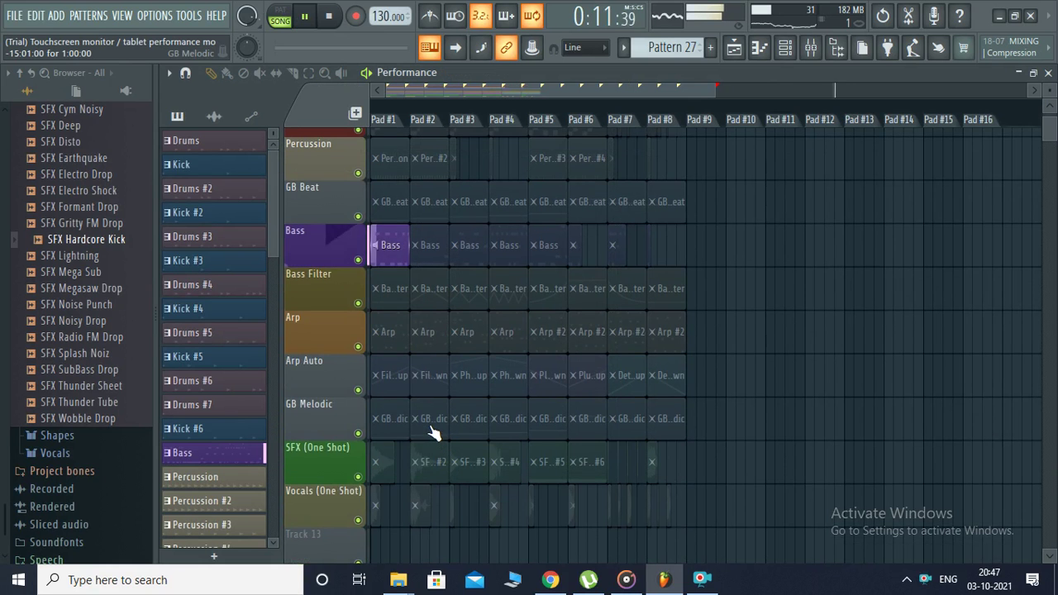
Step: Launch the Pad #2 Filter down clip on Arp Auto and the Pad #1 Arp clip, toggling the Pad #3 GB Melodic clip on and off
left_click(427, 391)
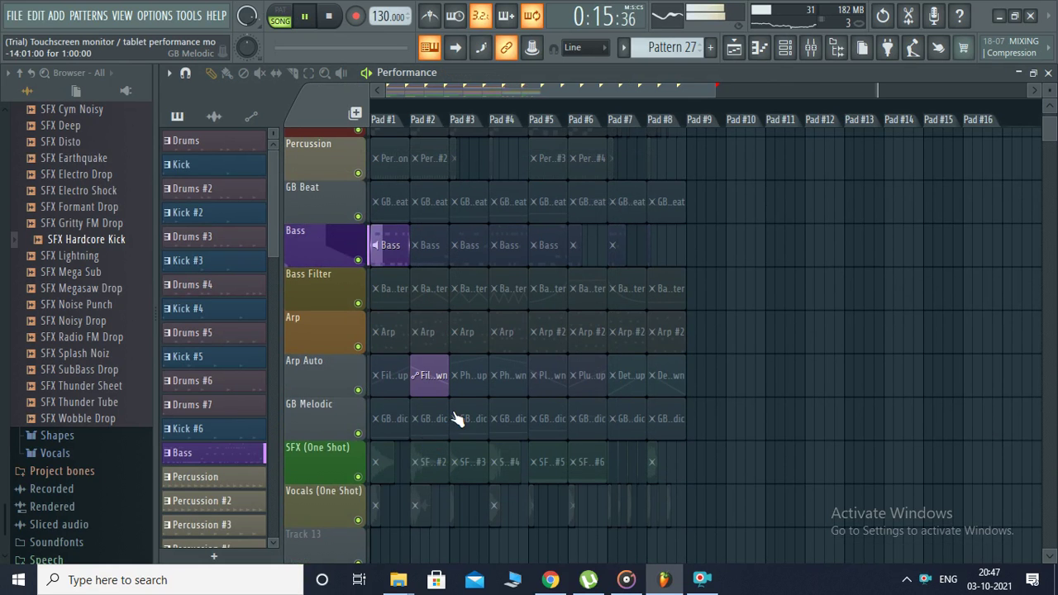
left_click(467, 436)
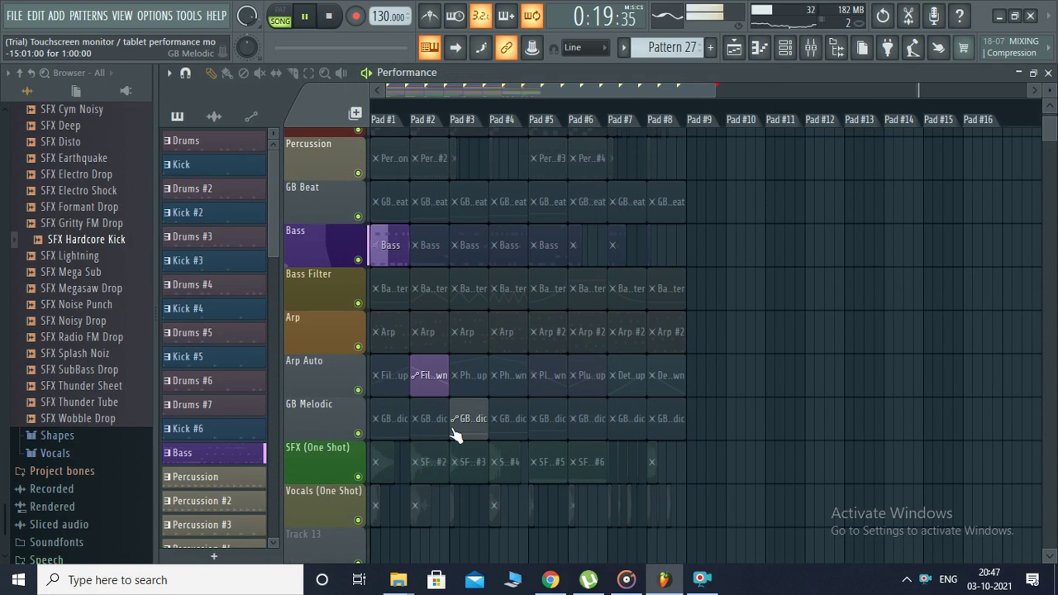
left_click(472, 419)
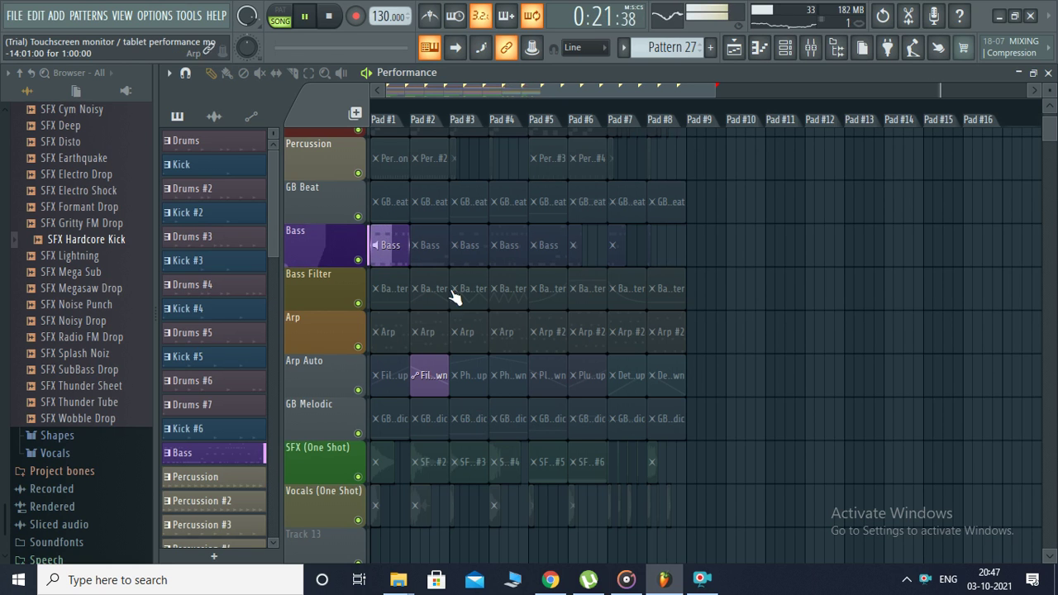
scroll(453, 264, "up", 3)
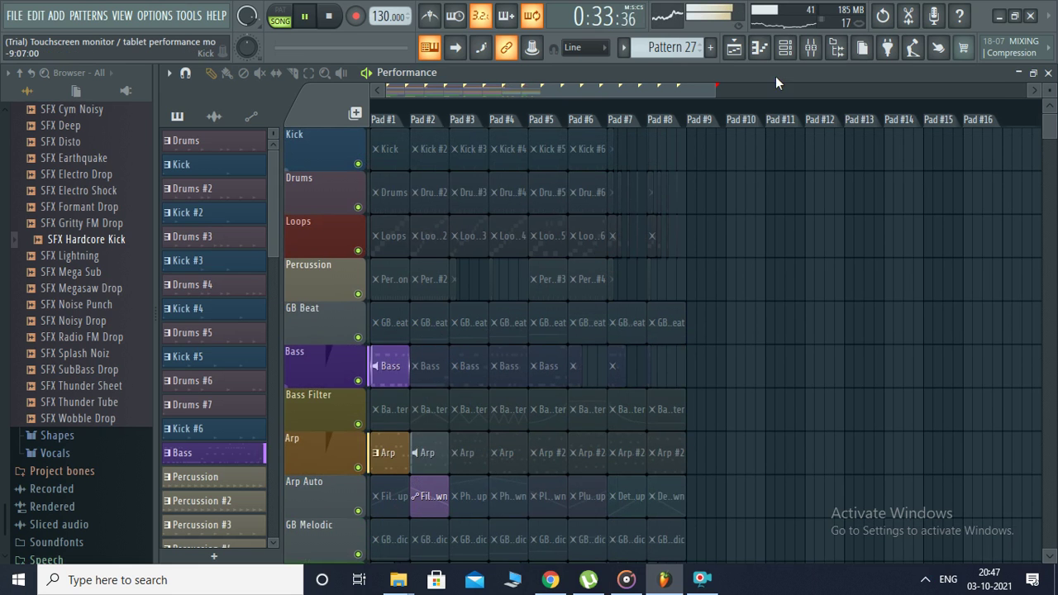
Step: View the channel rack and the mixer, and return to the playlist's performance pads
left_click(786, 51)
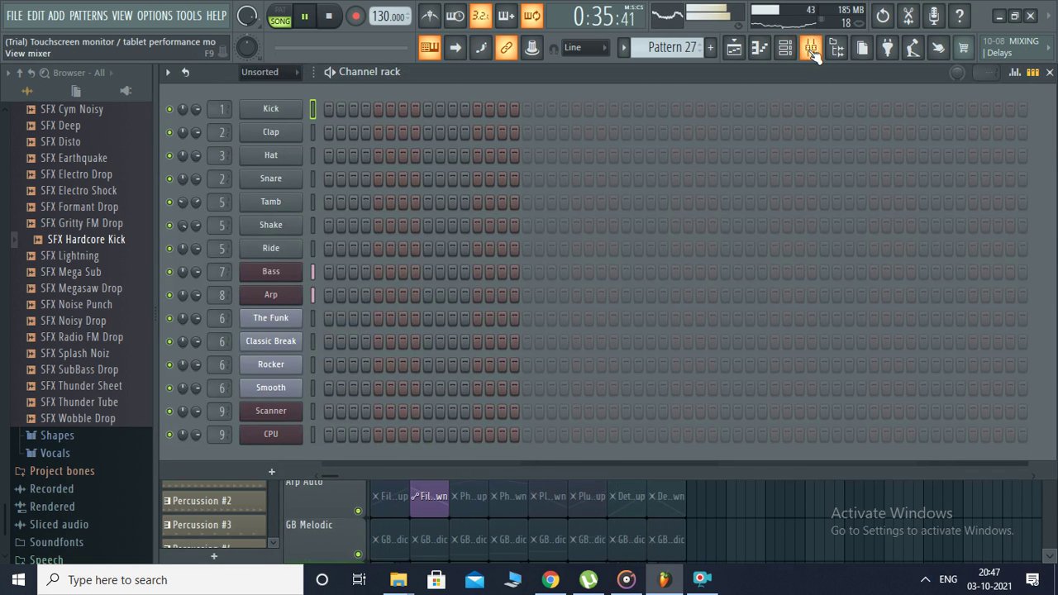
left_click(811, 49)
left_click(735, 49)
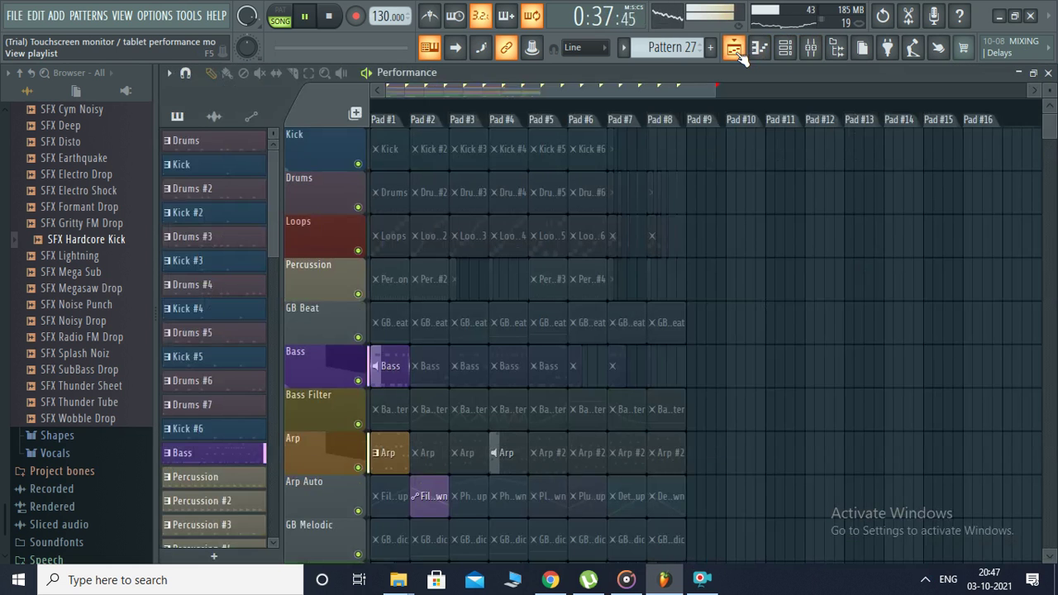
Step: Launch the Pad #2 GB Beat clip together with the Percussion, Loops #4, Drums #2 and Kick #4 clips
left_click(422, 323)
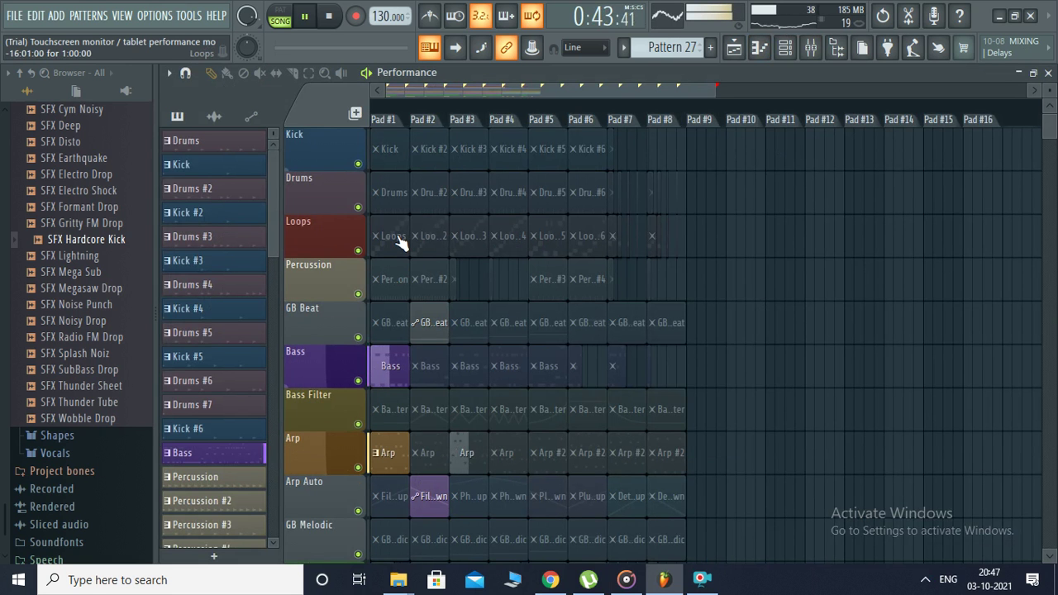
left_click(401, 293)
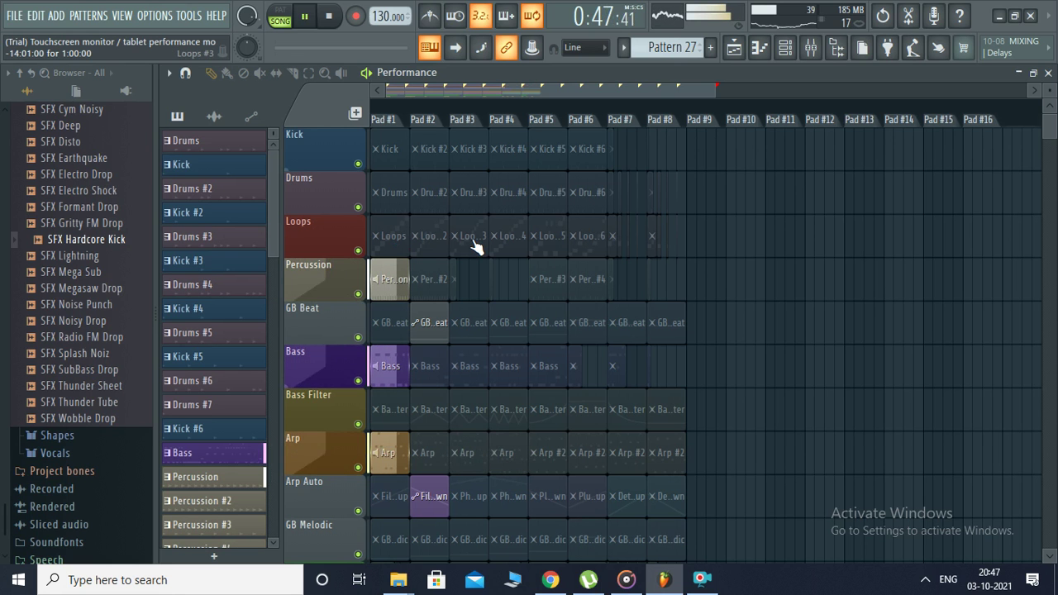
left_click(517, 246)
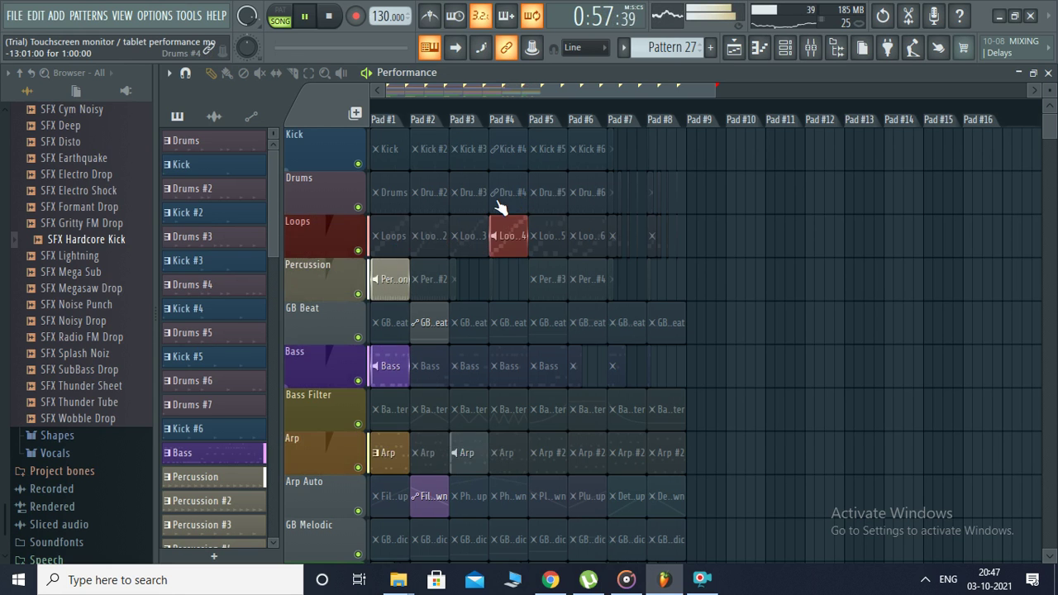
left_click(426, 207)
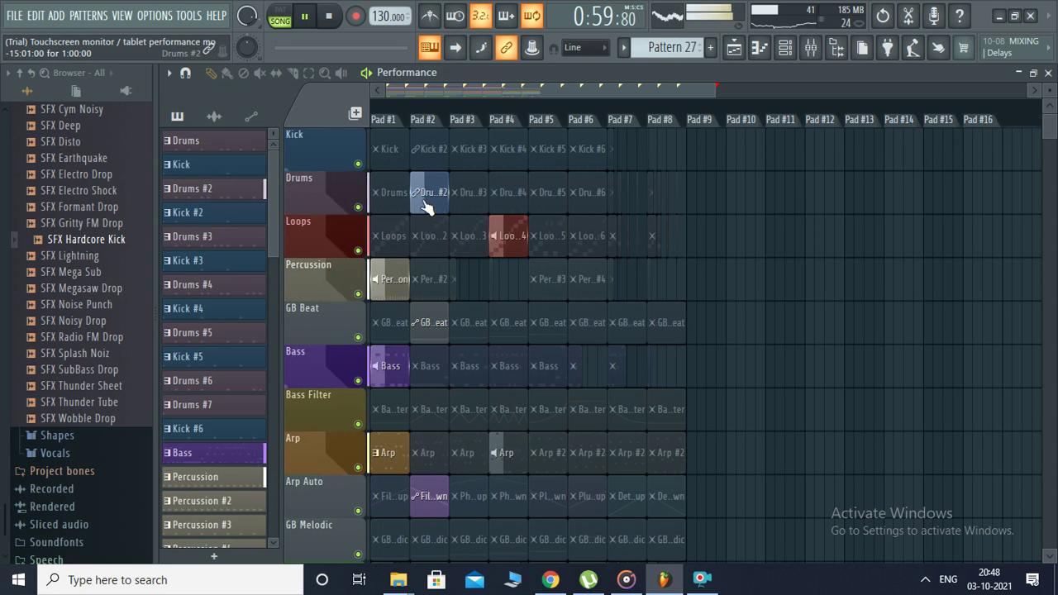
left_click(507, 154)
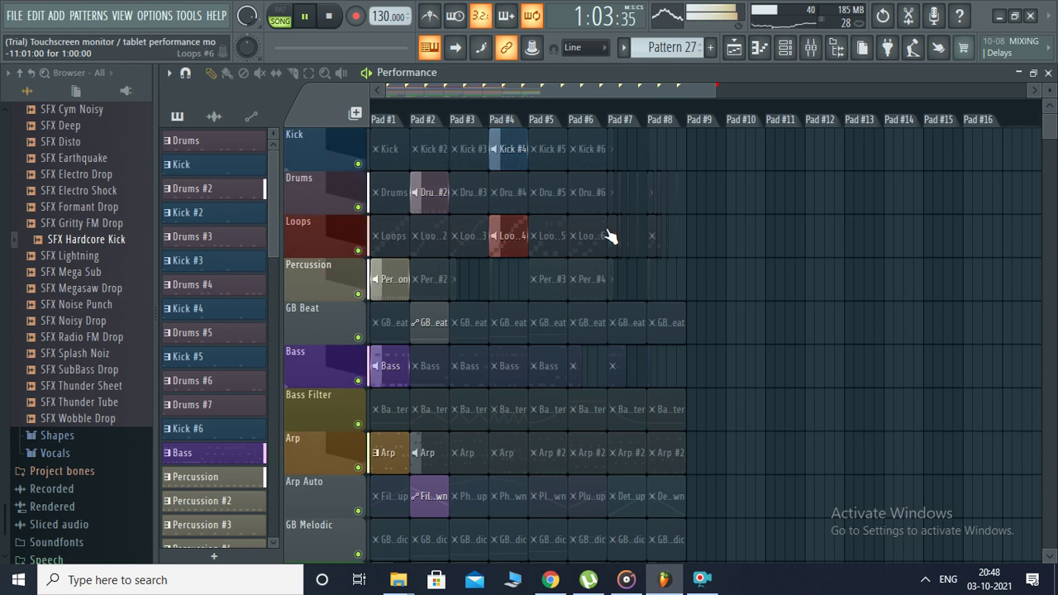
Step: Enlarge the pads and launch the Pad #3 GB Melodic clip, switching that track to its Pad #1 clip
scroll(609, 236, "up", 3, "ctrl")
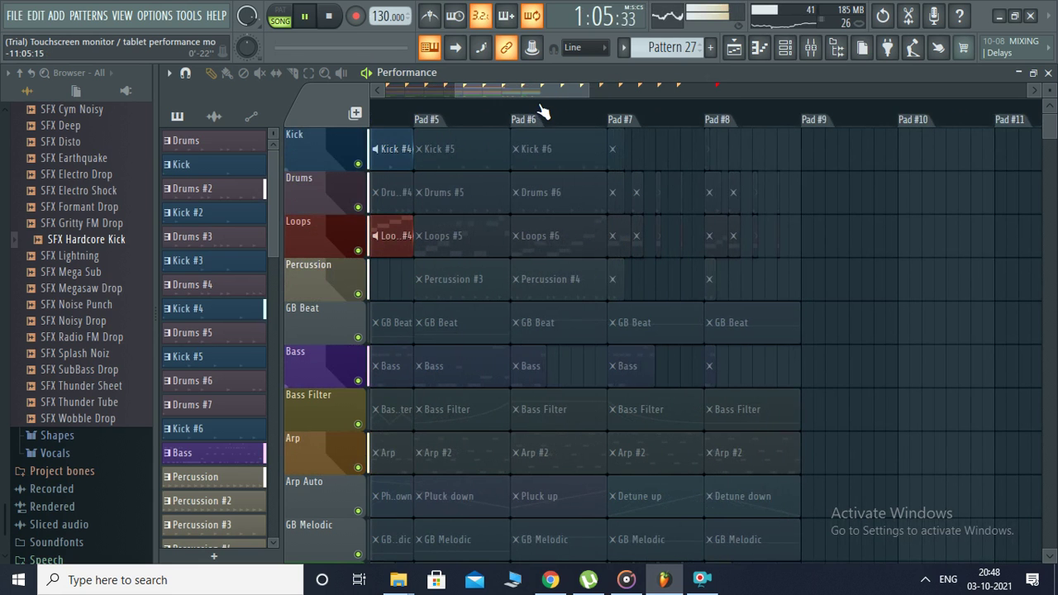
left_click_drag(461, 99, 421, 96)
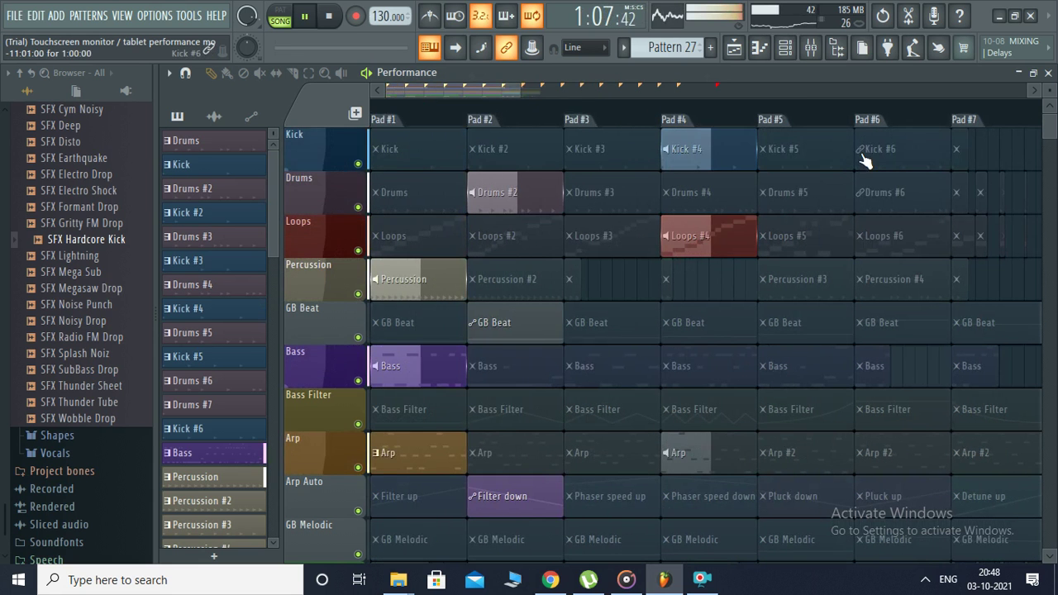
scroll(703, 291, "down", 8)
scroll(704, 291, "up", 1)
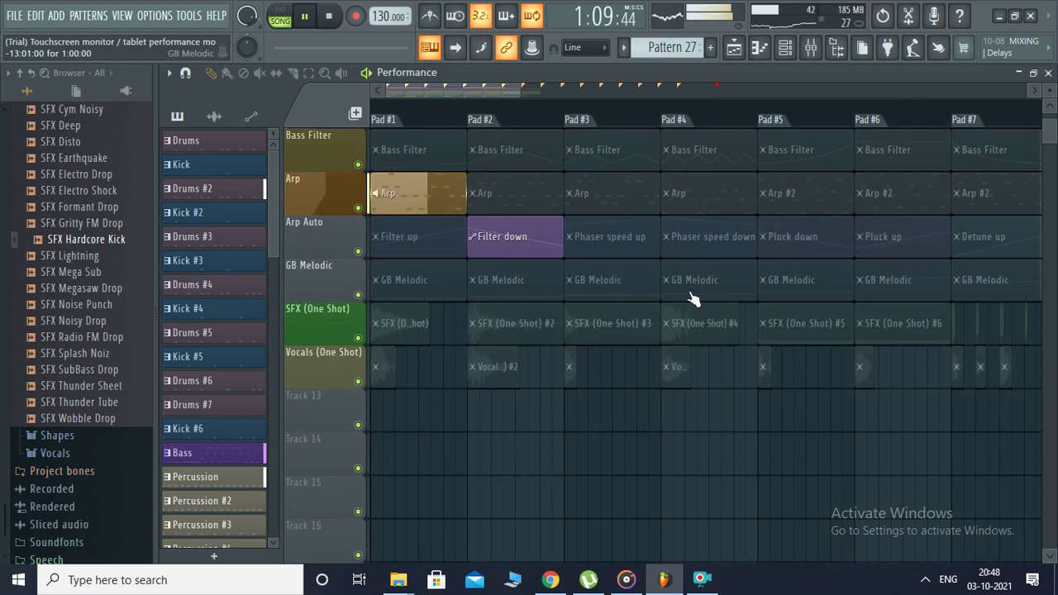
left_click(608, 280)
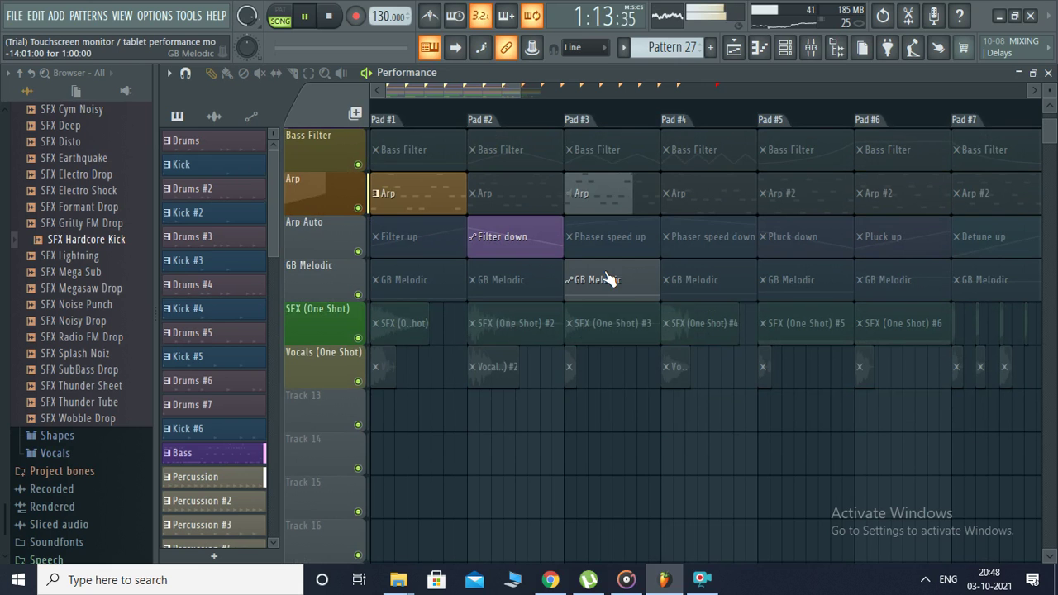
left_click(423, 296)
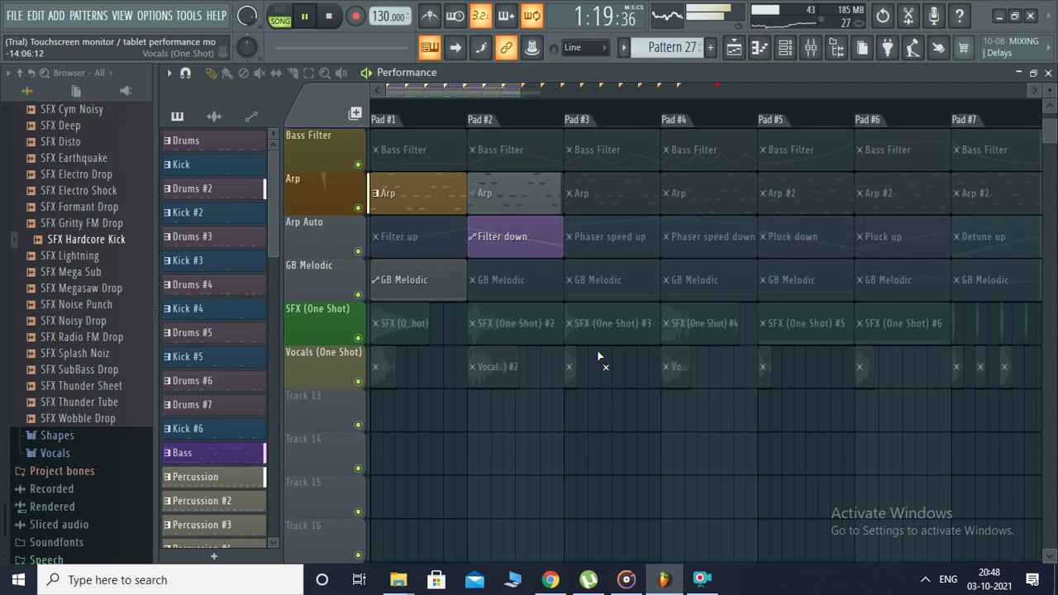
Step: Switch GB Beat to its Pad #3 clip and launch Kick #5, Drums #4, the Pad #1 Loops clip and Percussion #2
scroll(695, 372, "up", 3)
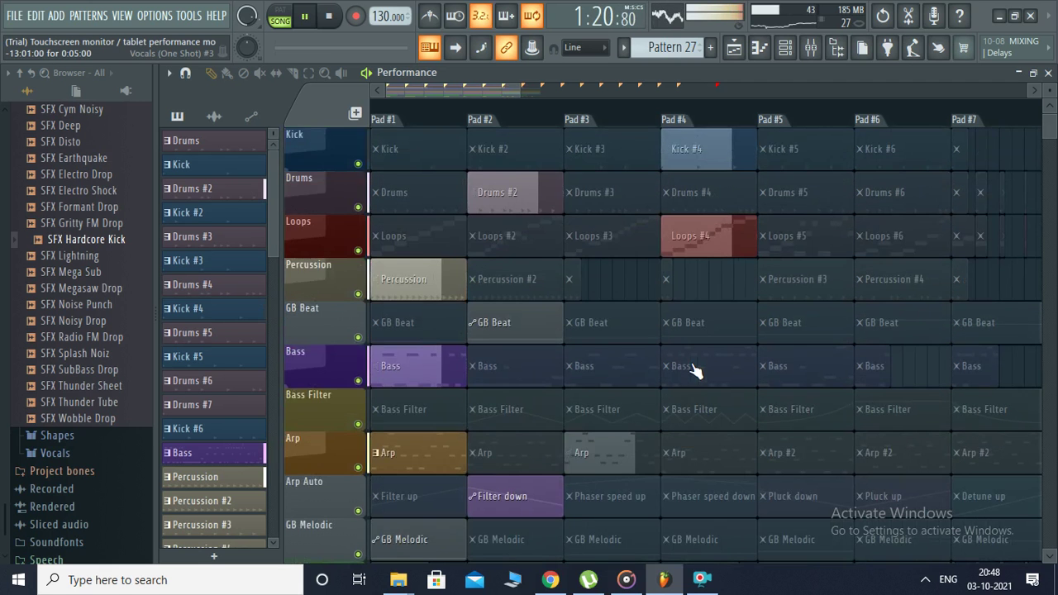
left_click(620, 324)
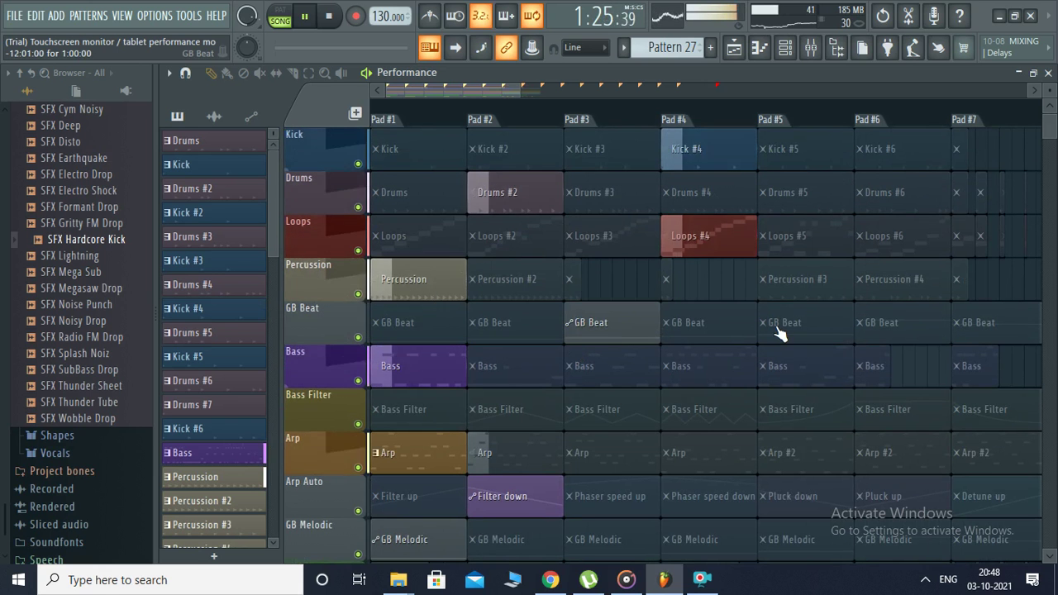
left_click(832, 166)
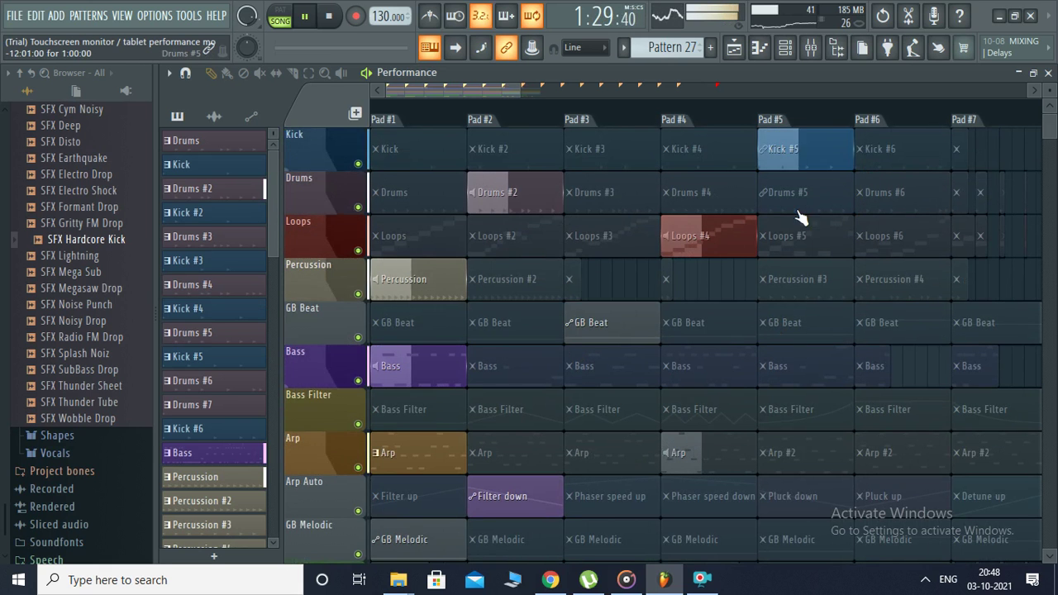
left_click(705, 203)
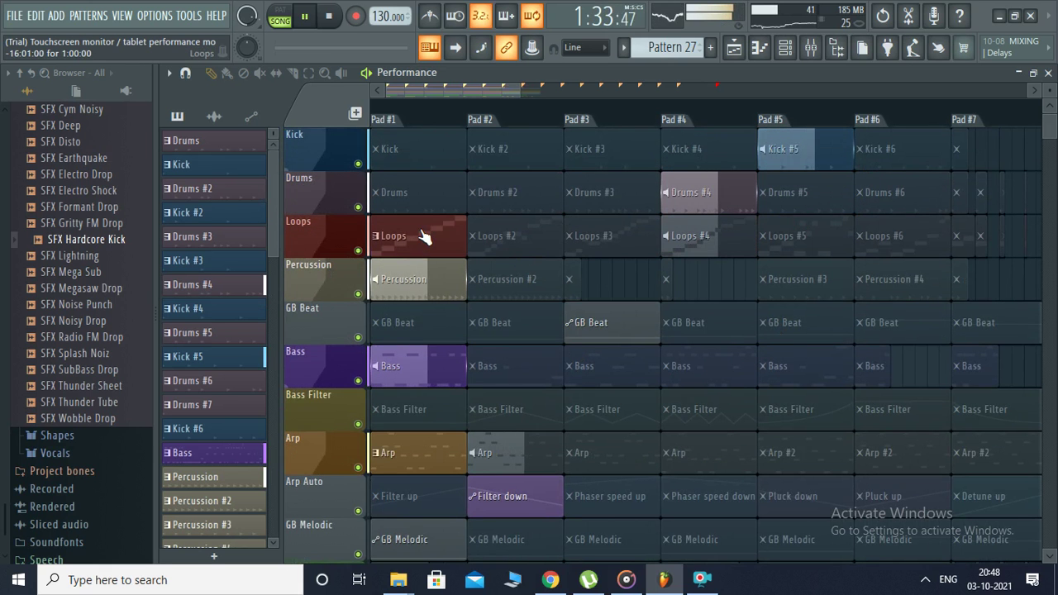
left_click(517, 278)
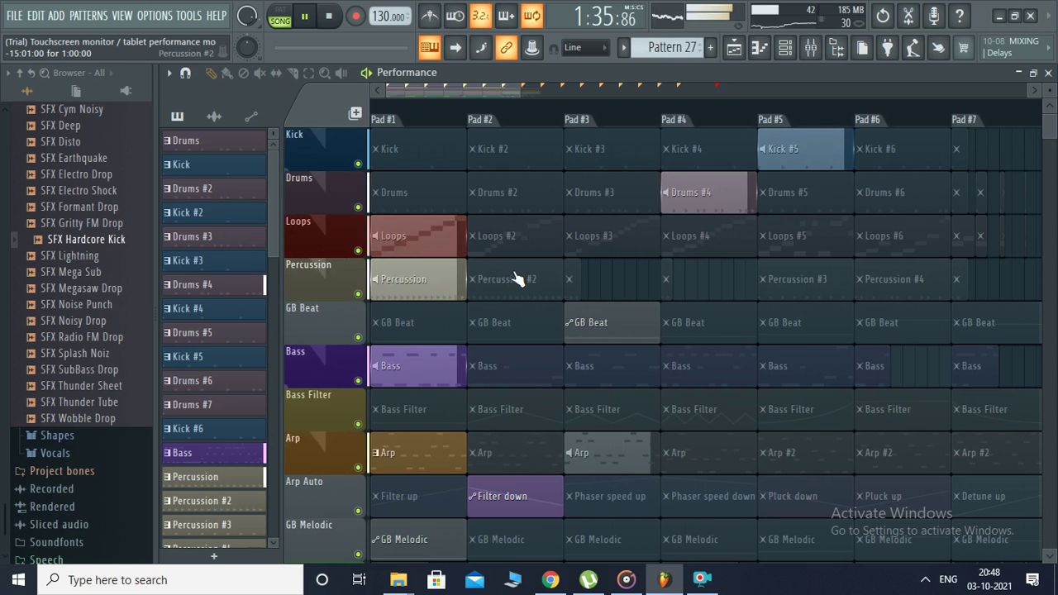
Step: Launch the Pad #4 Bass clip and the Pad #3 Bass Filter clip, switching Bass Filter to its Pad #5 clip
left_click(740, 370)
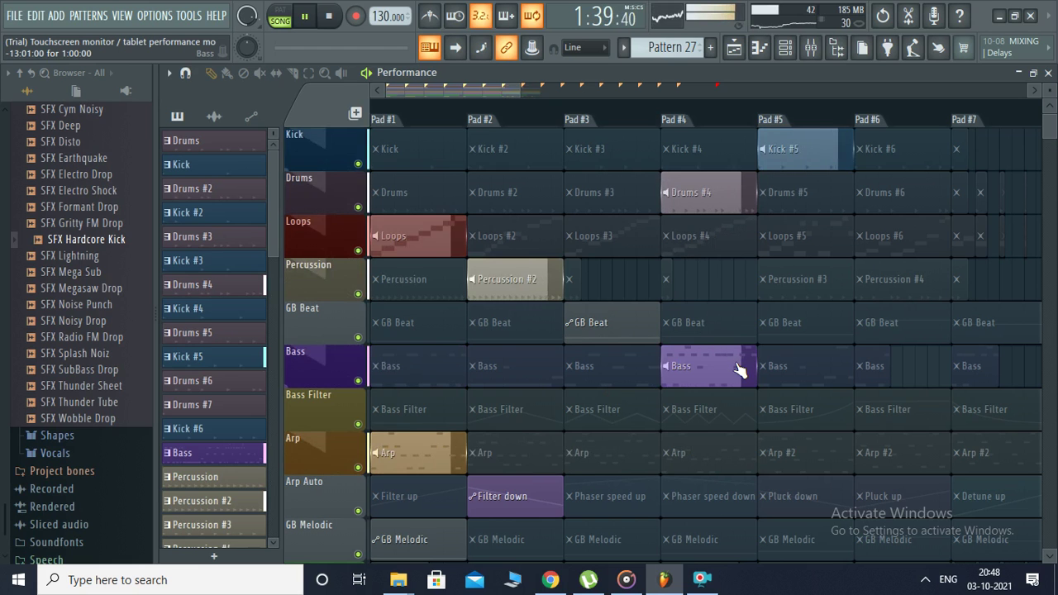
left_click(583, 422)
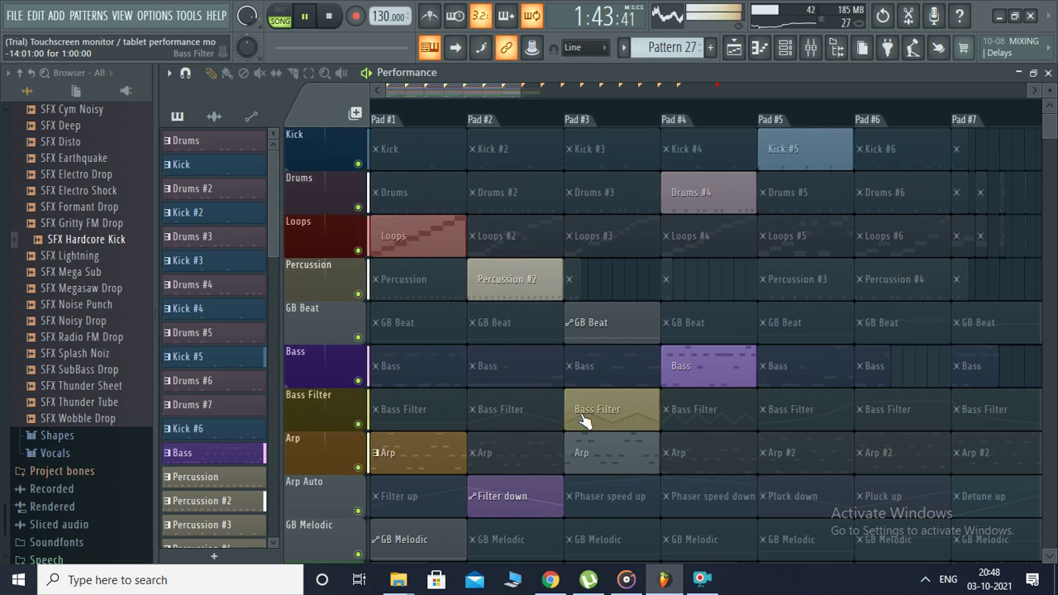
scroll(579, 420, "down", 4)
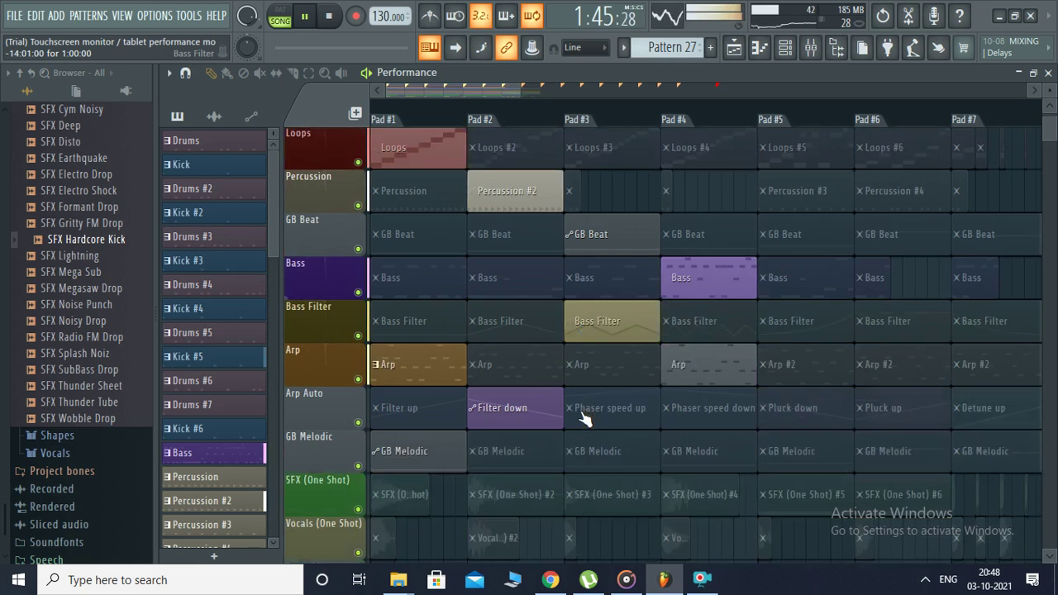
left_click(830, 250)
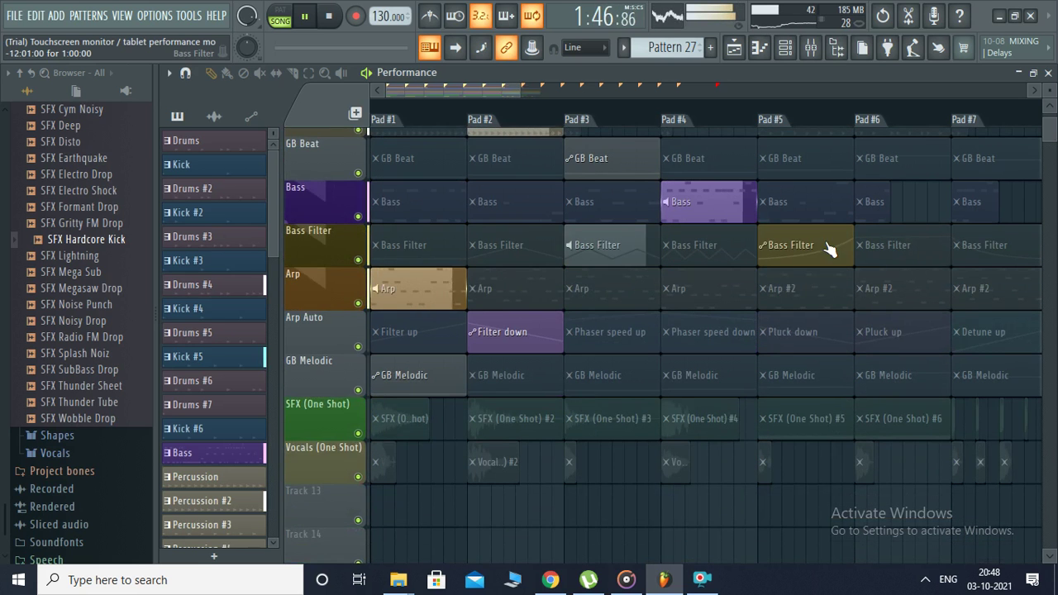
Step: Launch the Pad #3 Arp clip, the Phaser speed down clip on Arp Auto and the Pad #6 GB Melodic clip
left_click(615, 306)
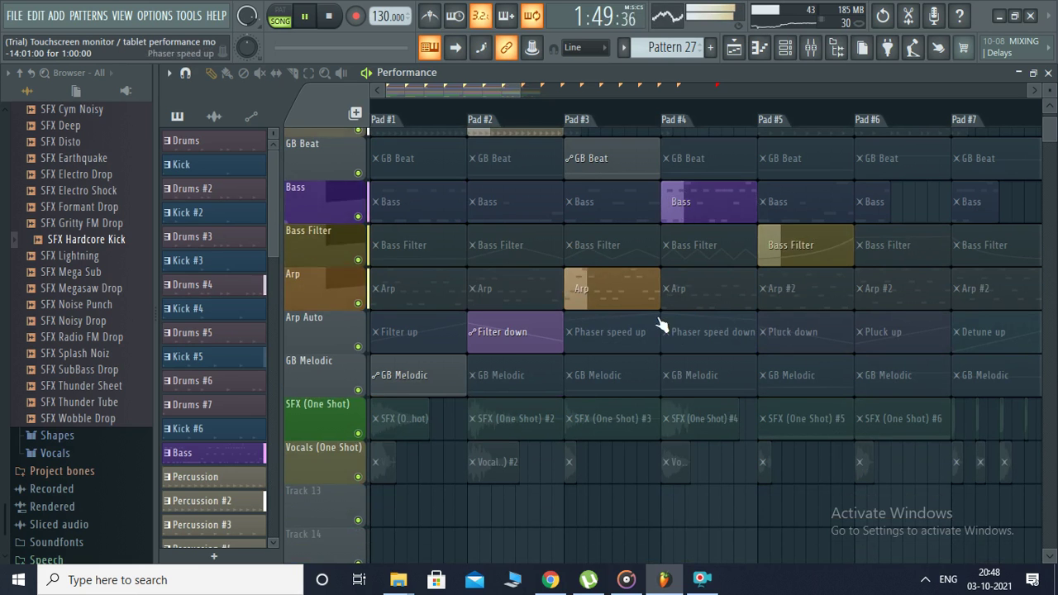
left_click(721, 339)
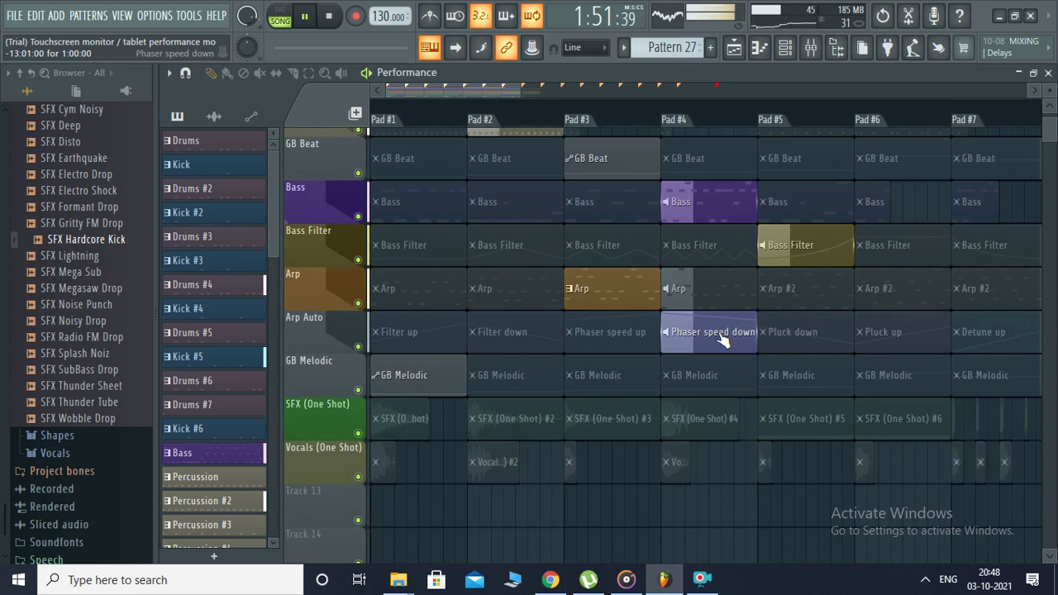
left_click(884, 386)
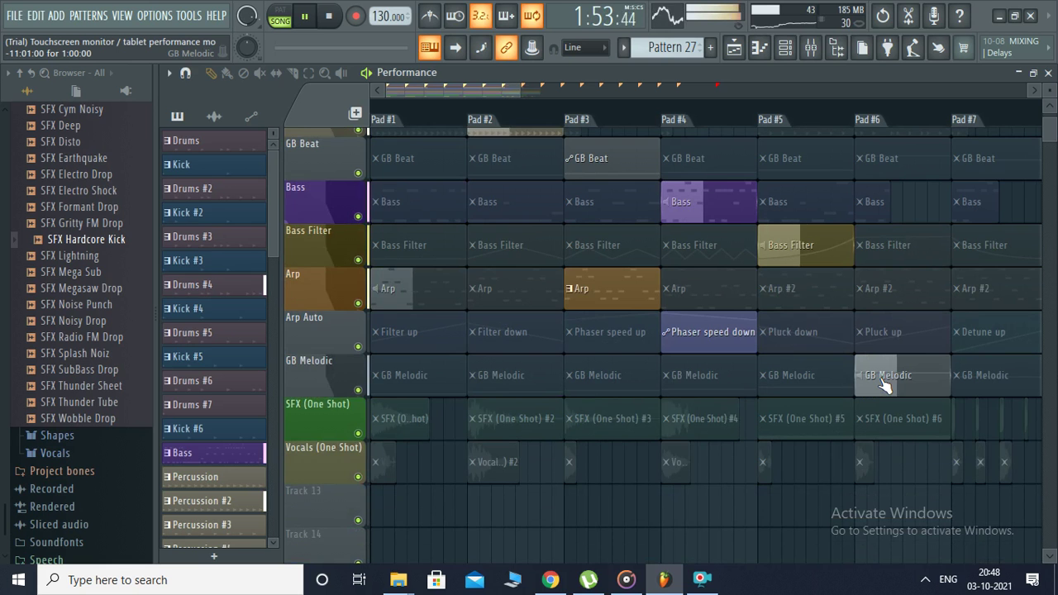
scroll(883, 372, "up", 4)
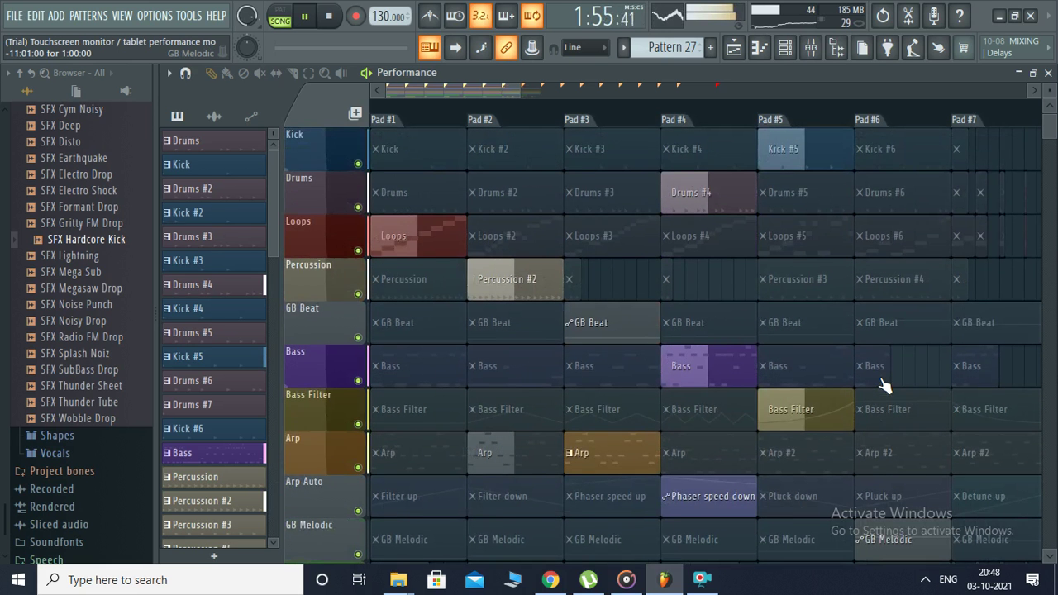
Step: Switch the rhythm tracks to the Kick #6, Drums #6, Loops #6 and Percussion #3 clips
left_click(892, 150)
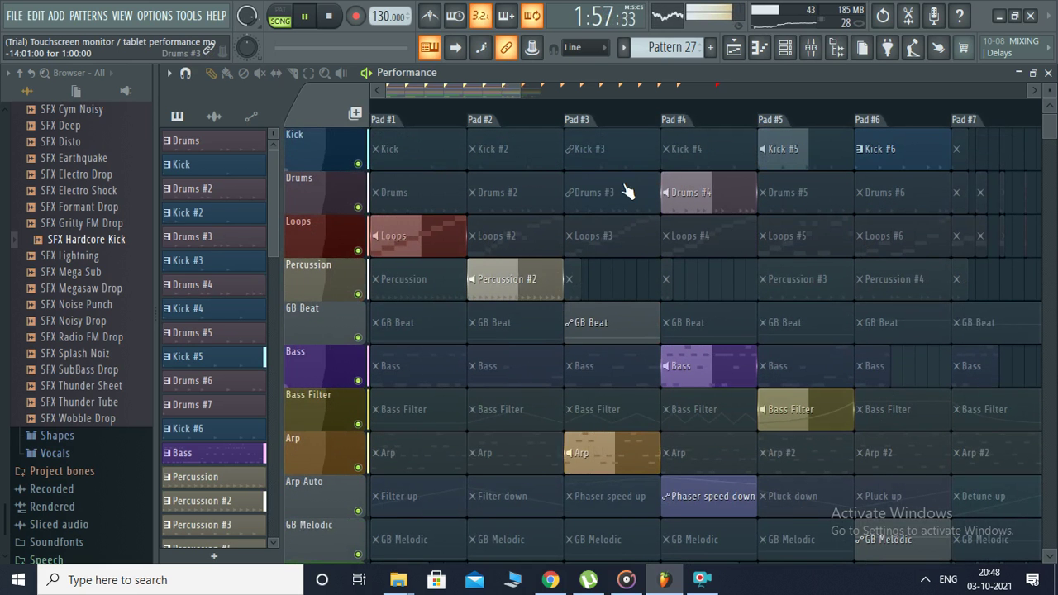
left_click(864, 192)
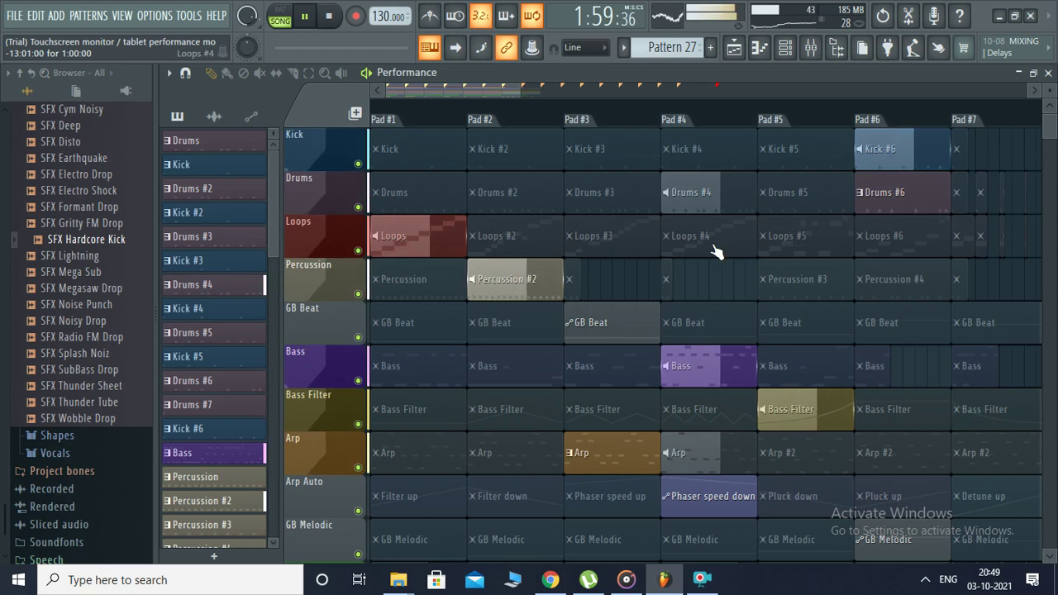
left_click(860, 241)
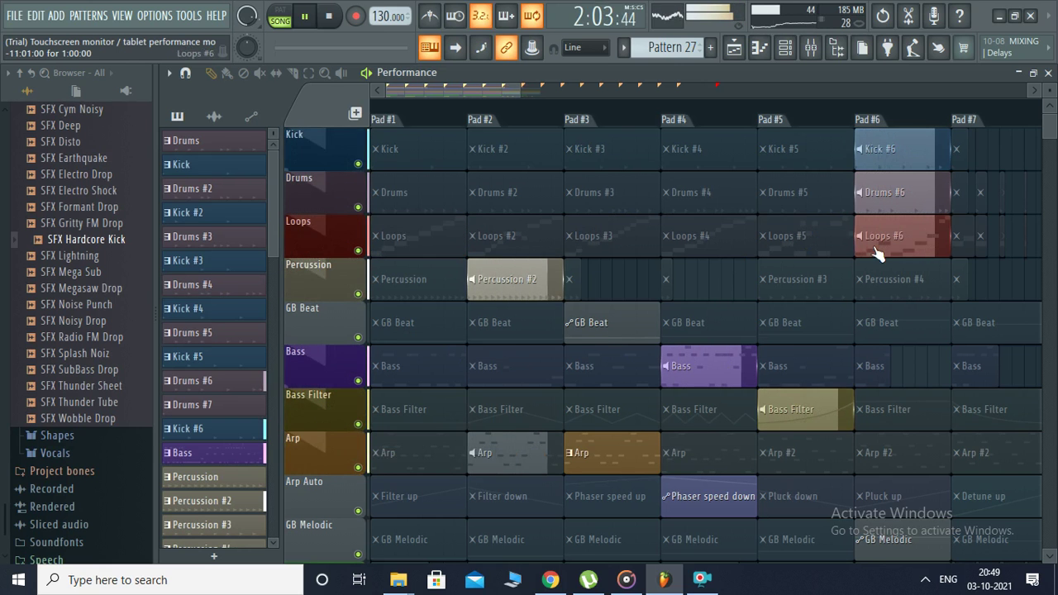
left_click(798, 279)
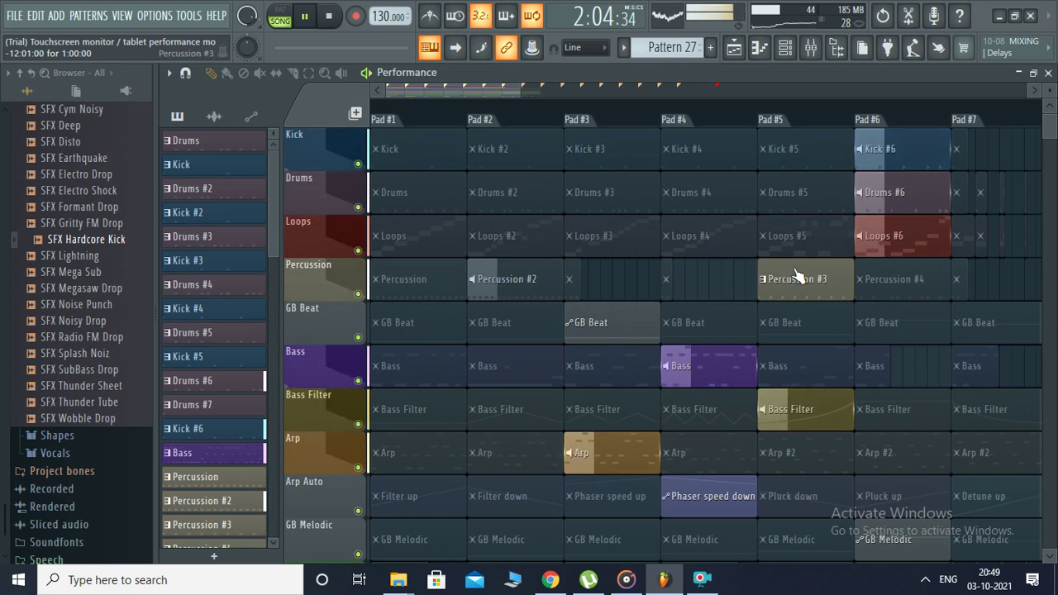
Step: Launch the Pad #1 GB Beat clip, the Pad #2 Bass clip and the Pad #6 Bass Filter clip
left_click(406, 334)
left_click(524, 385)
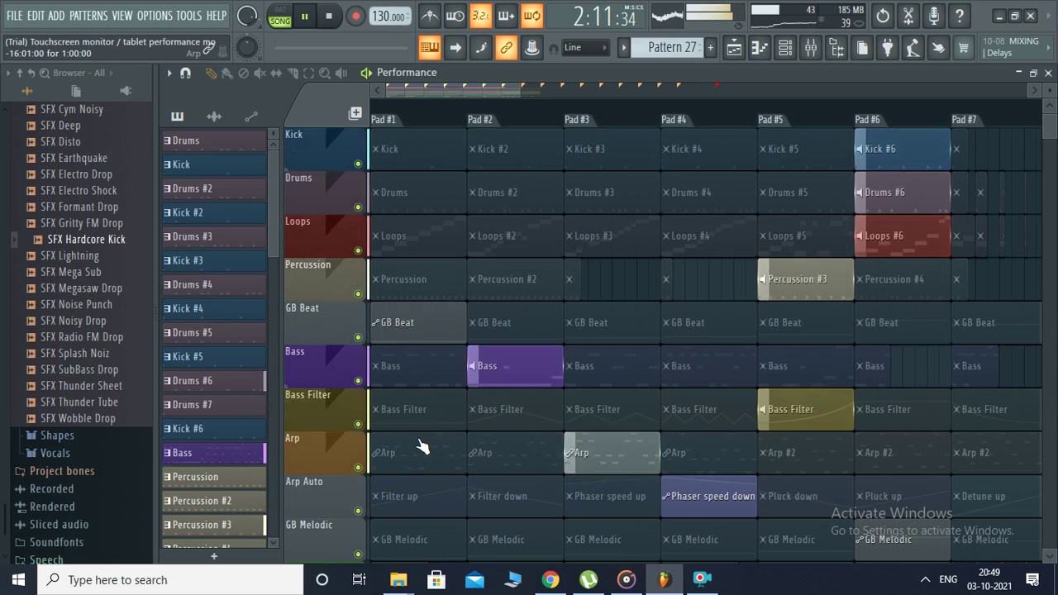
left_click(914, 423)
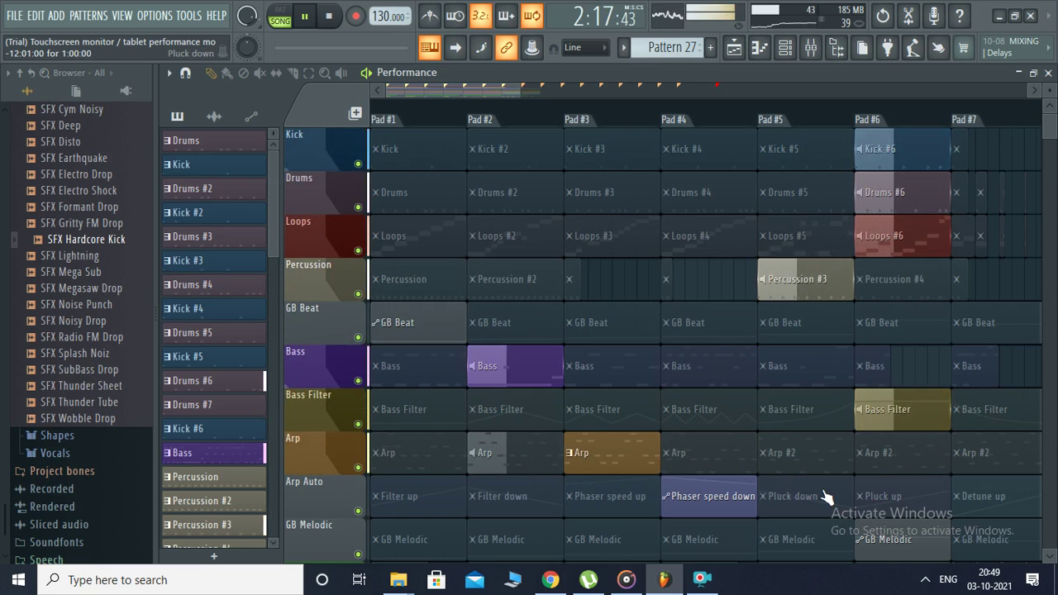
Step: Launch the Pad #5 Arp #2 clip, the Filter up clip on Arp Auto and the Pad #5 GB Melodic clip
left_click(786, 465)
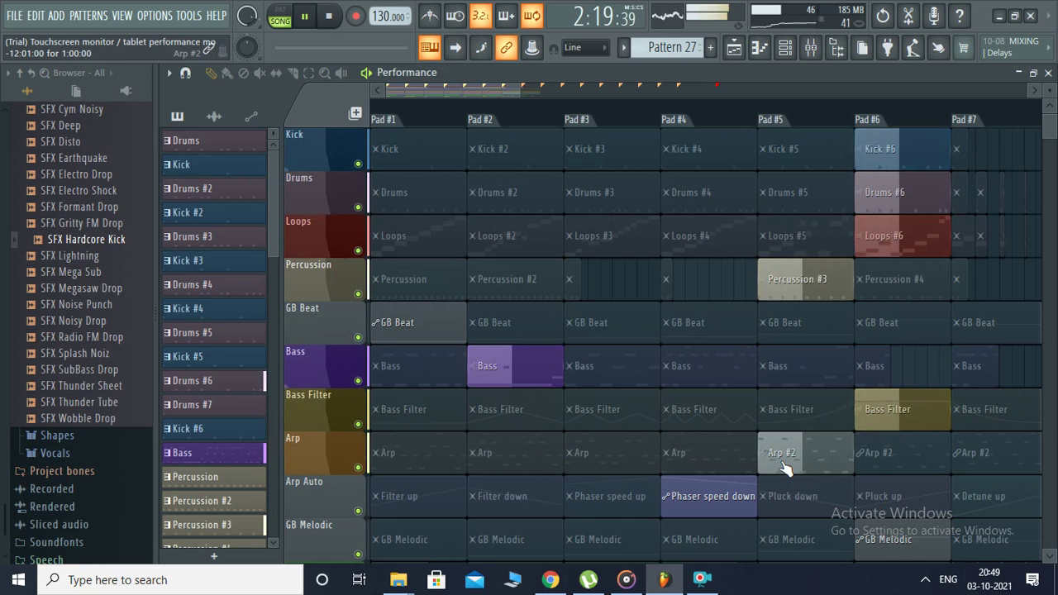
scroll(619, 452, "down", 5)
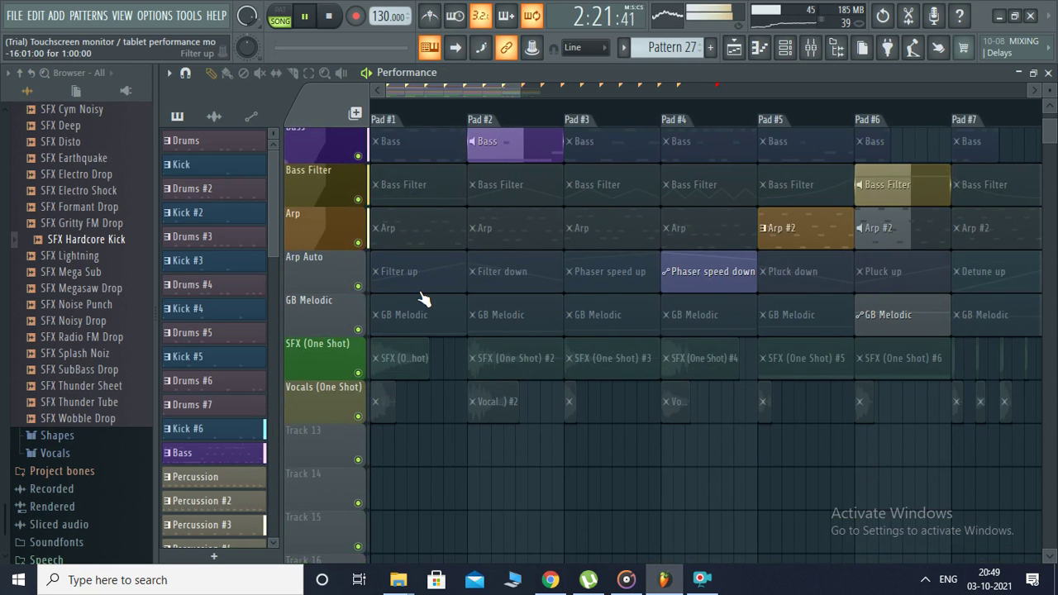
left_click(422, 291)
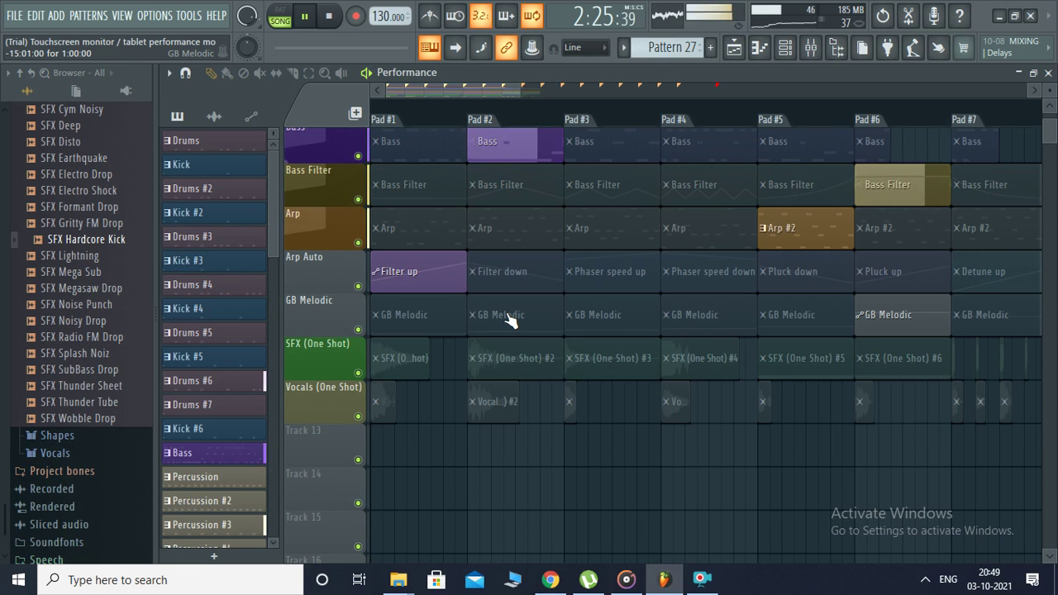
left_click(807, 329)
Step: Switch the rhythm tracks to the Kick #4, Drums #3, Loops #2 and Percussion #4 clips
scroll(809, 331, "up", 5)
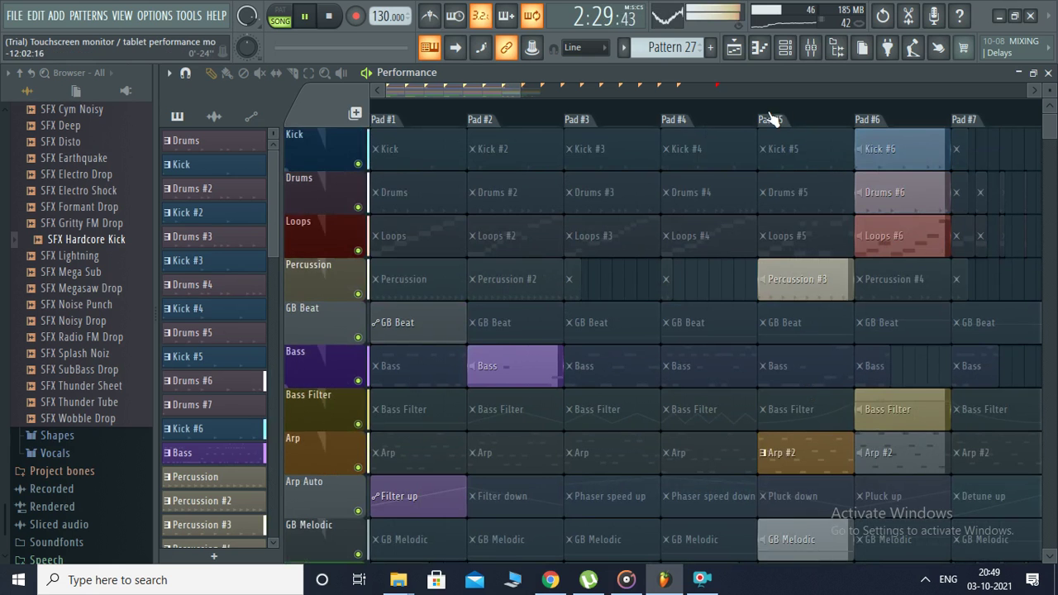
left_click(698, 162)
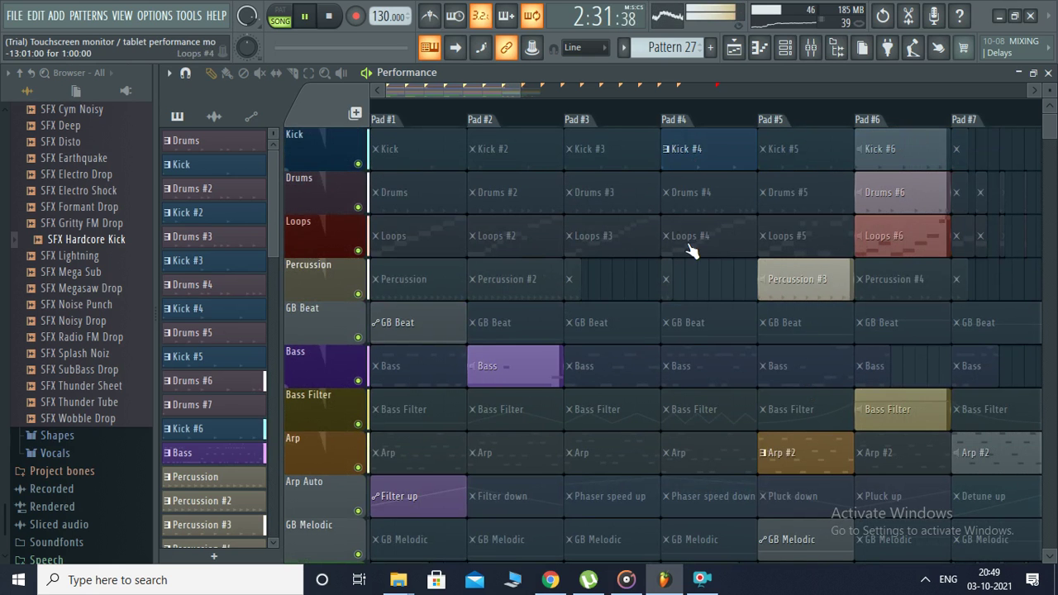
left_click(603, 207)
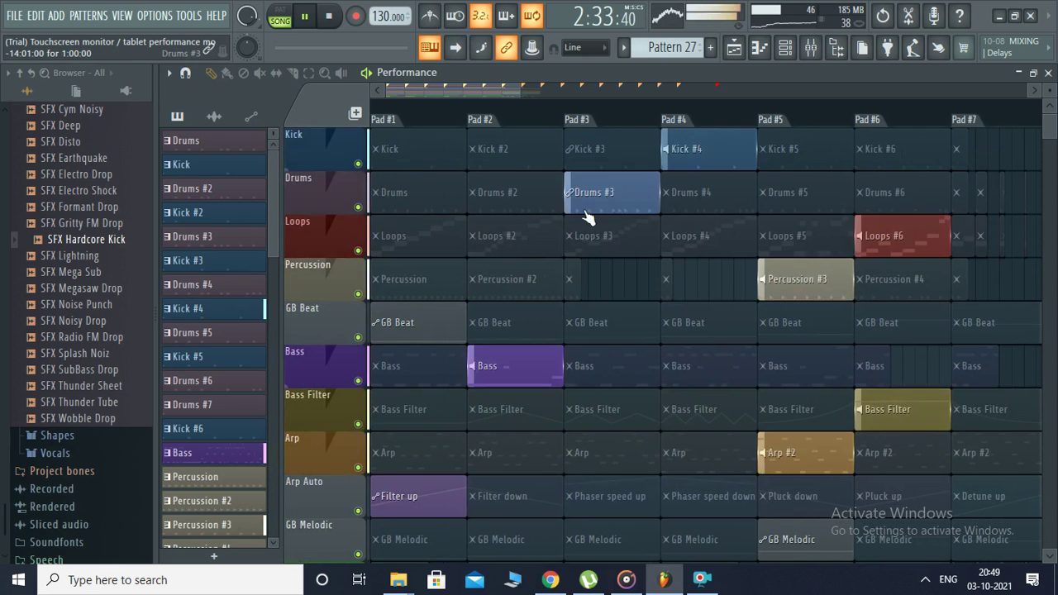
left_click(525, 246)
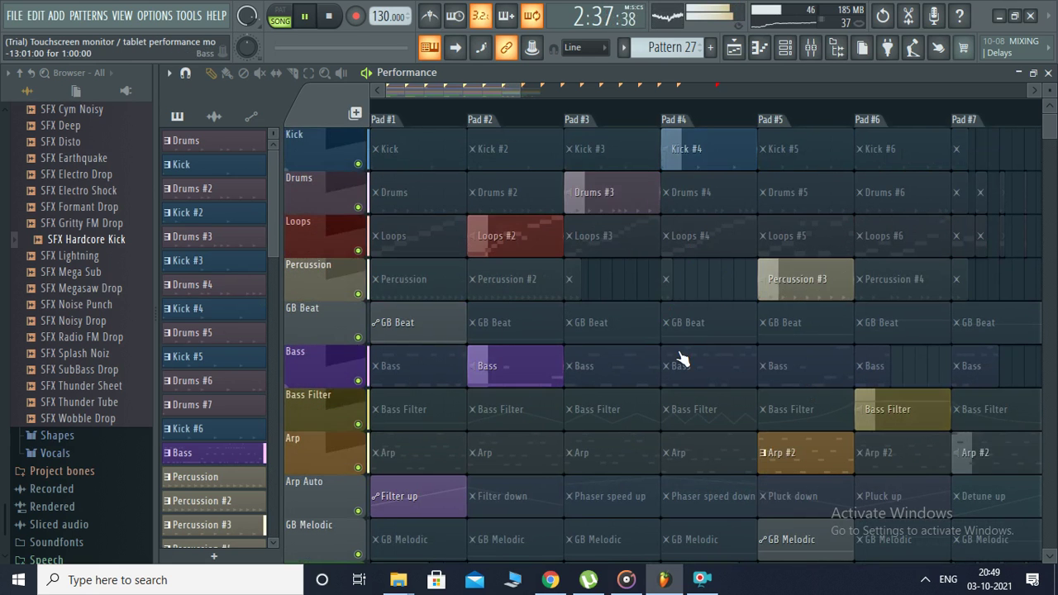
left_click(892, 290)
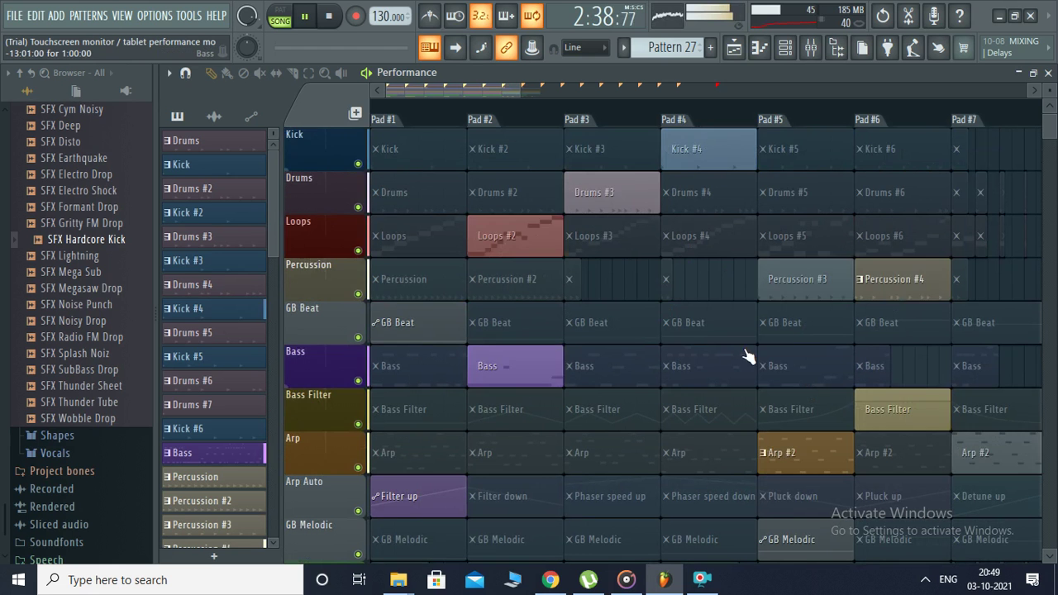
Step: Launch the Pad #7 GB Beat clip, the Pad #5 Bass clip and the Pad #7 GB Melodic clip
left_click(964, 335)
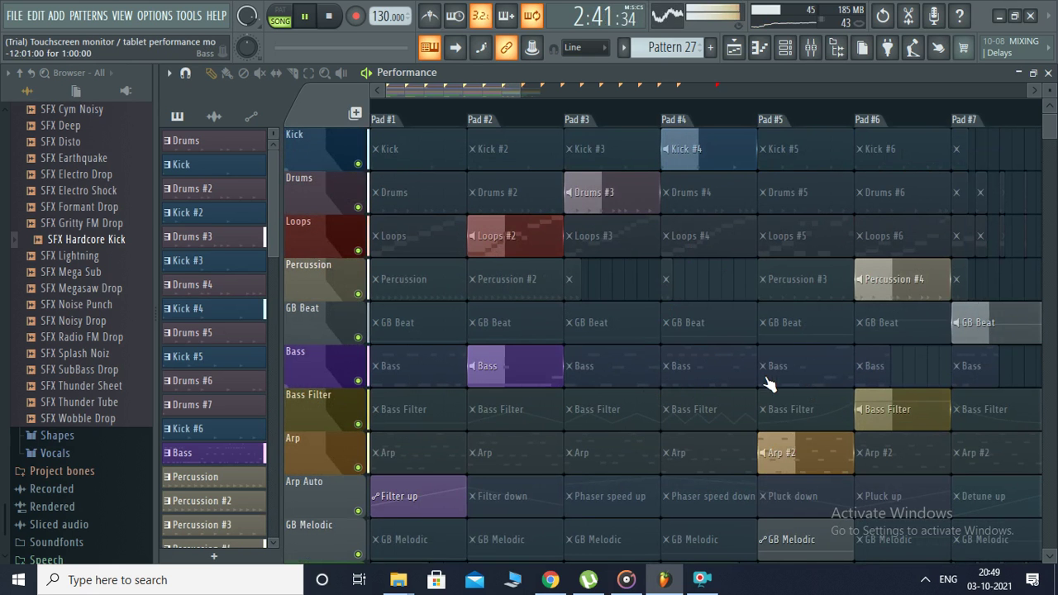
left_click(769, 385)
scroll(522, 458, "down", 4)
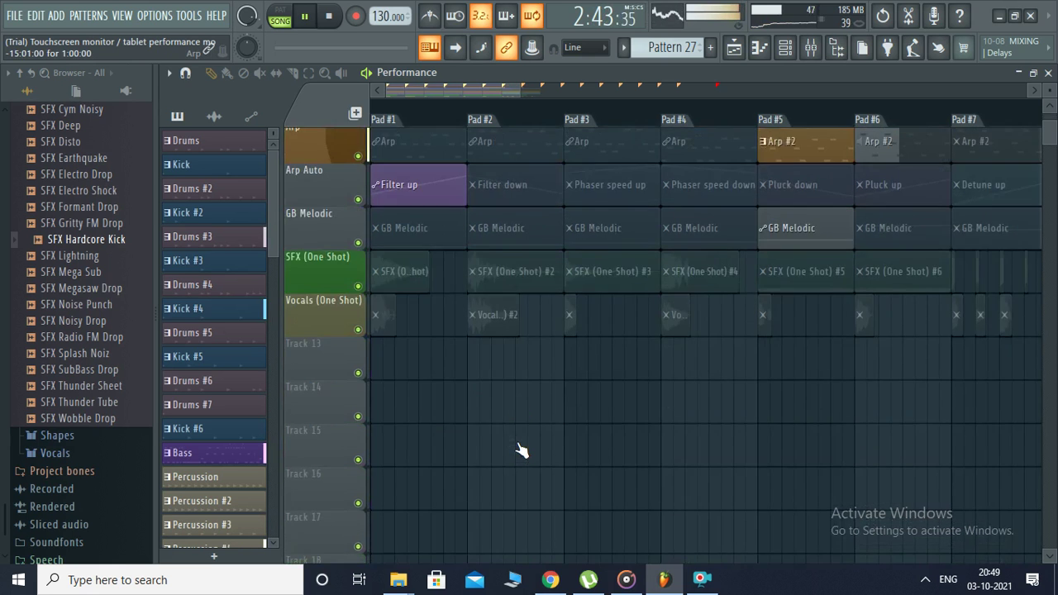
left_click(989, 225)
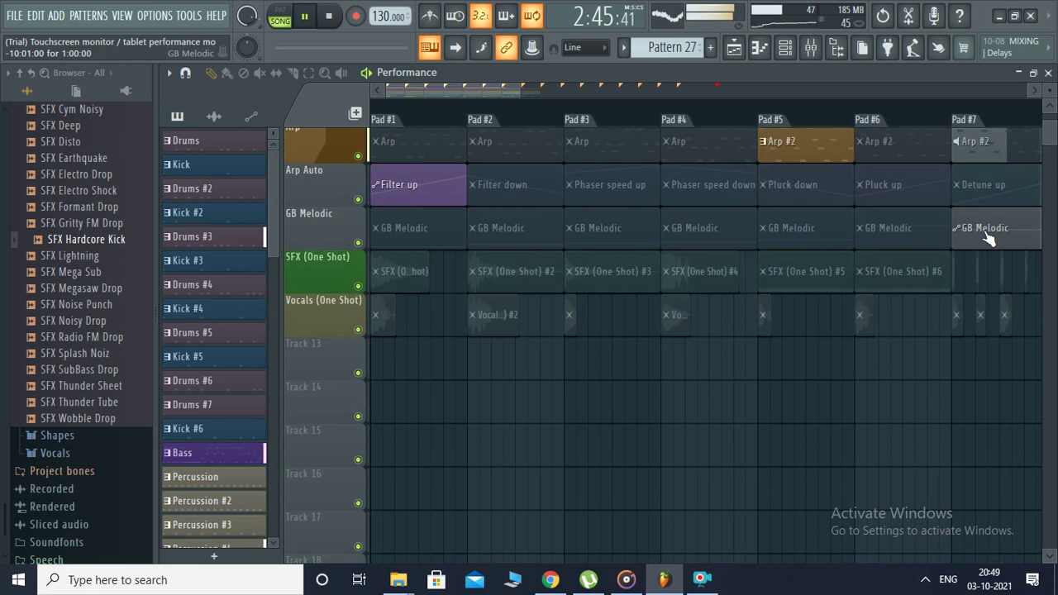
Step: Switch the Kick track to its first short clip in Pad #7
scroll(990, 236, "up", 1)
scroll(989, 248, "up", 3)
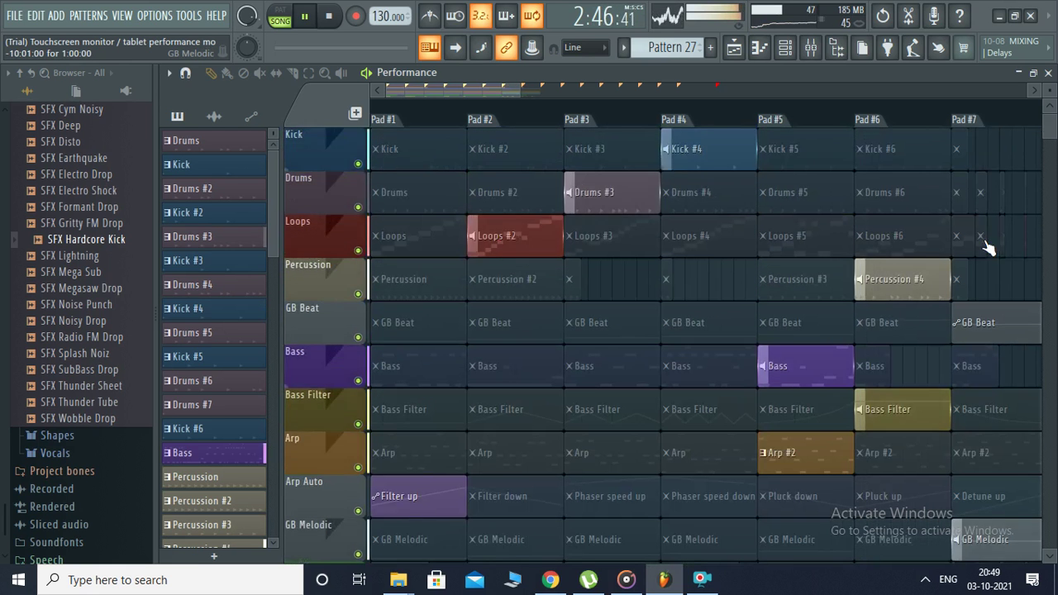
left_click(964, 145)
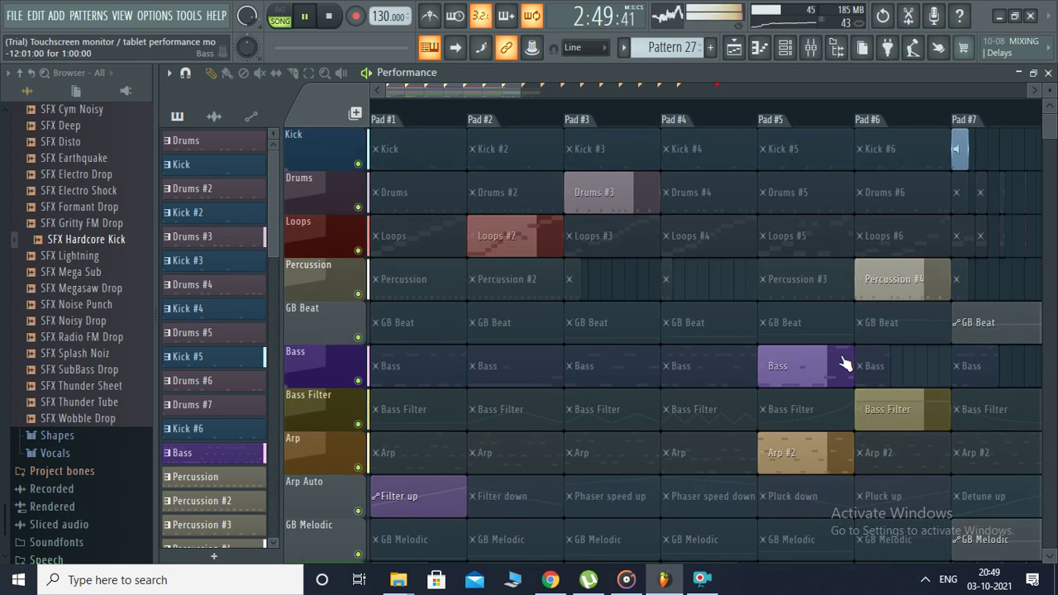
Step: Launch the Pad #2 GB Melodic clip, the Phaser speed down clip on Arp Auto and the Pad #2 Arp clip
scroll(843, 362, "down", 5)
scroll(843, 359, "up", 5)
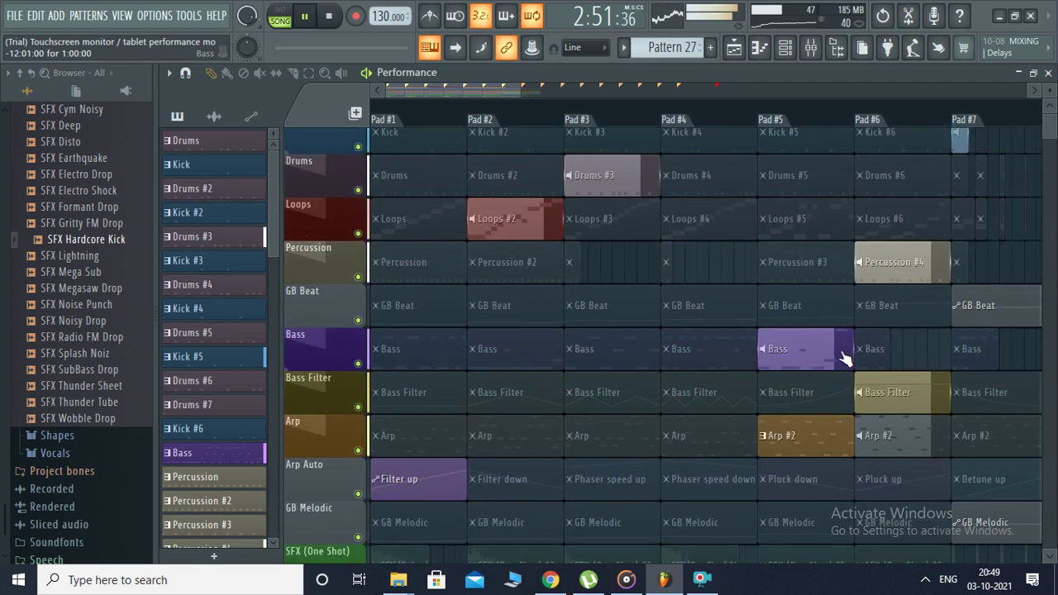
scroll(843, 357, "down", 1)
scroll(843, 355, "down", 1)
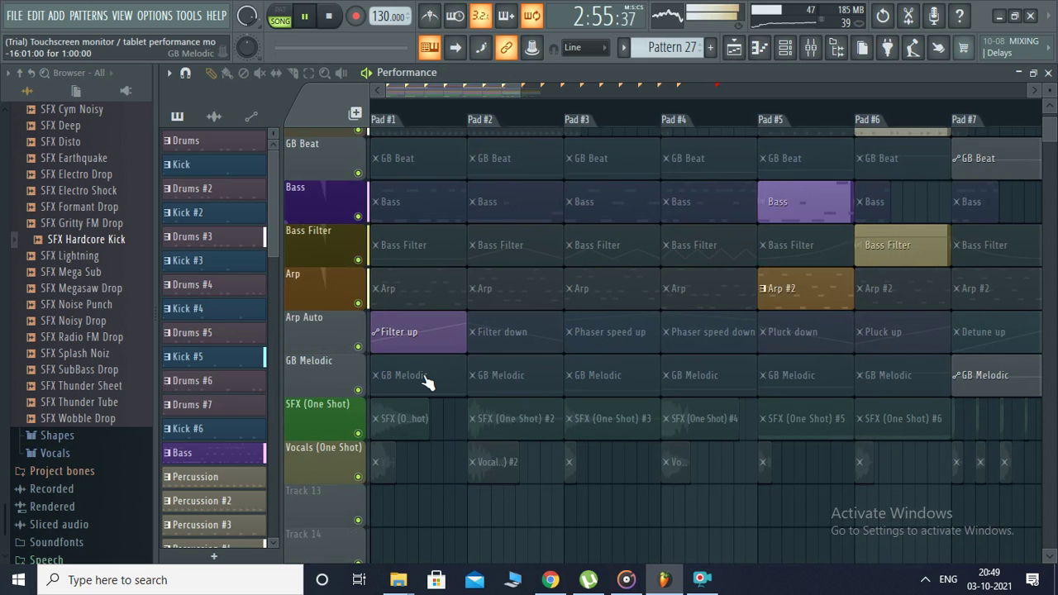
left_click(509, 366)
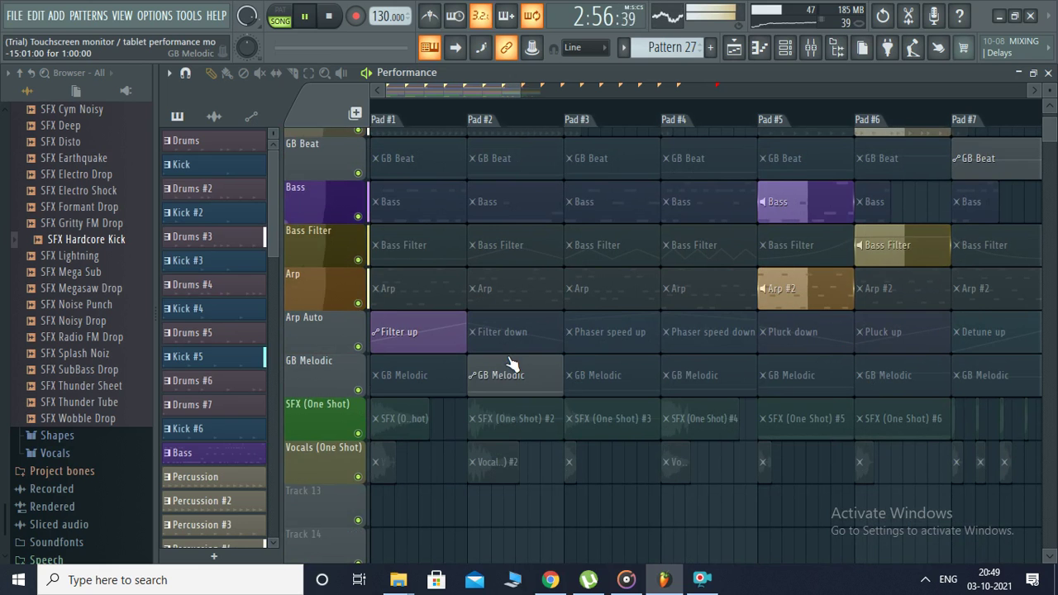
left_click(711, 339)
left_click(486, 289)
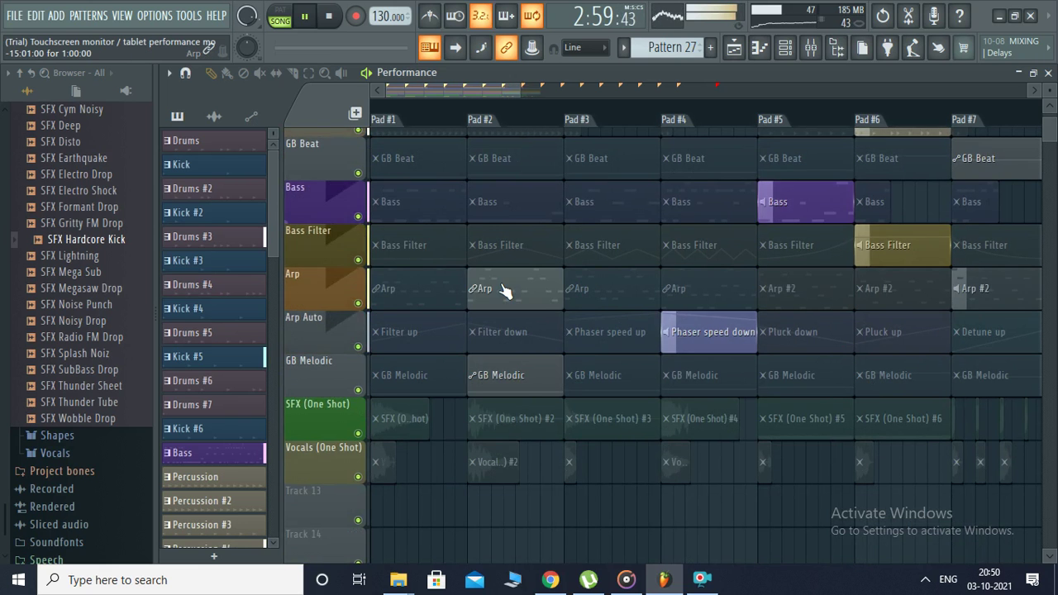
Step: Switch the Kick track to Kick #6 and the GB Beat track to its Pad #1 clip
scroll(503, 289, "up", 4)
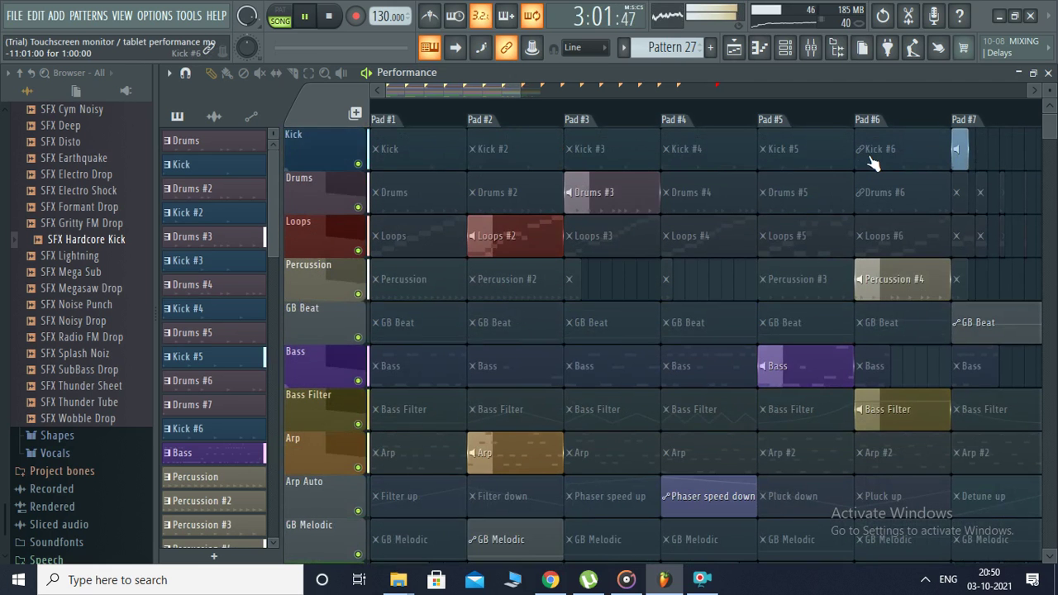
left_click(875, 150)
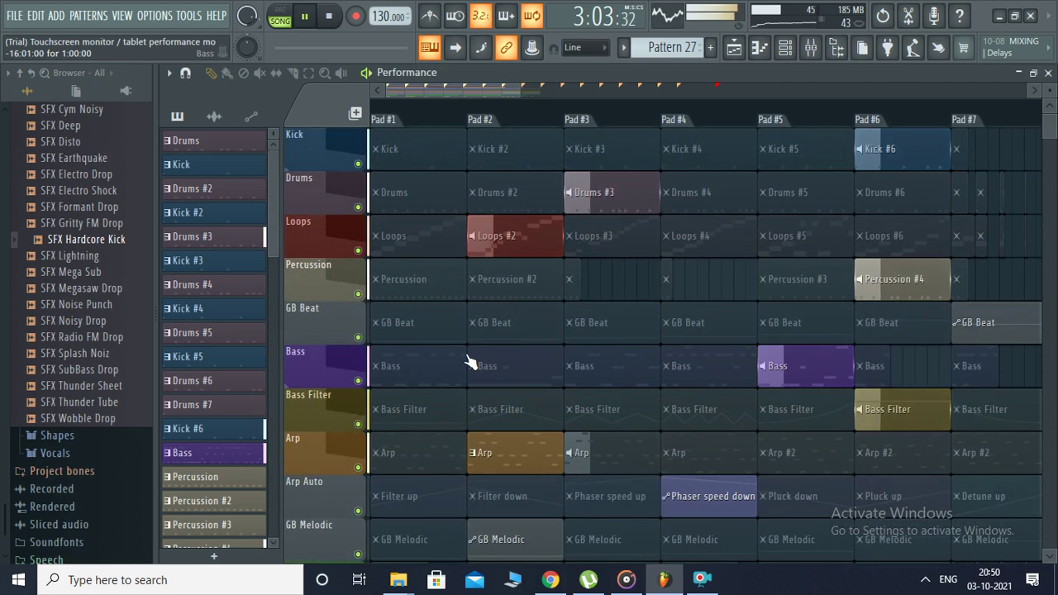
left_click(420, 339)
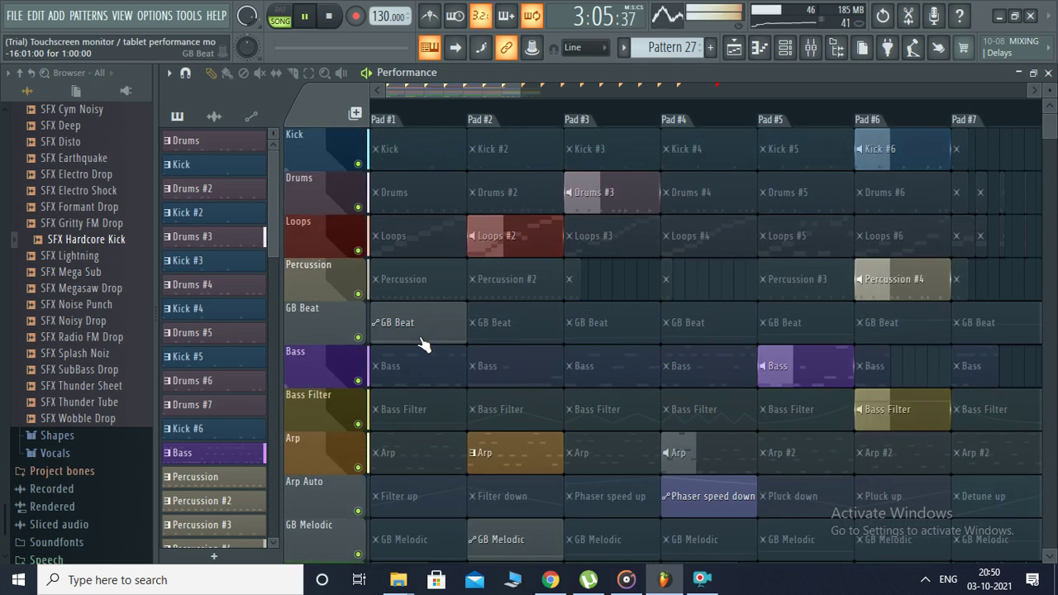
Step: Launch the Pad #3 Bass Filter clip and the Pad #6 GB Melodic clip
scroll(422, 340, "down", 3)
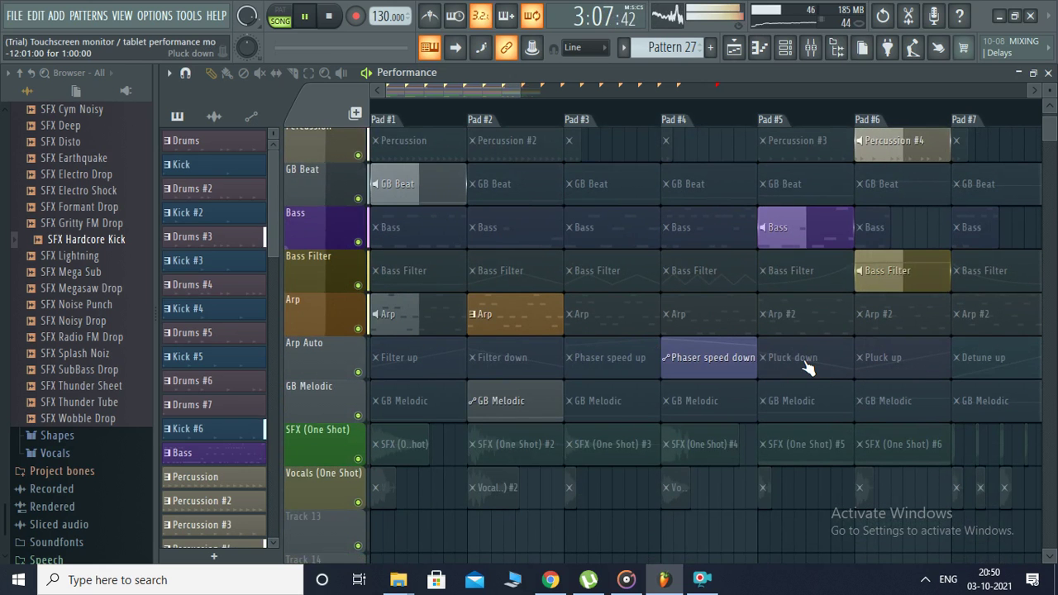
left_click(608, 289)
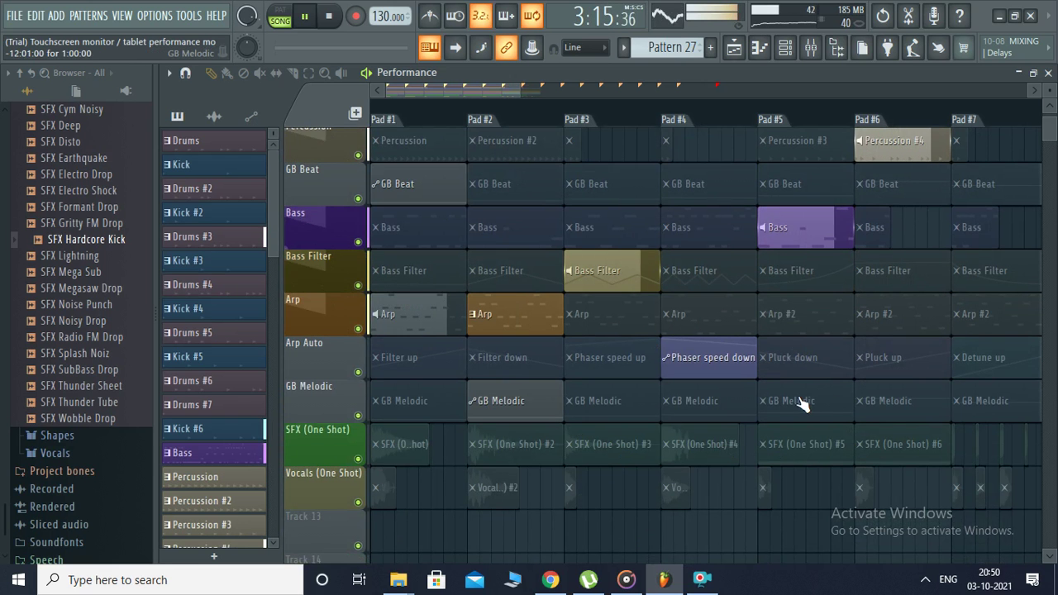
left_click(875, 403)
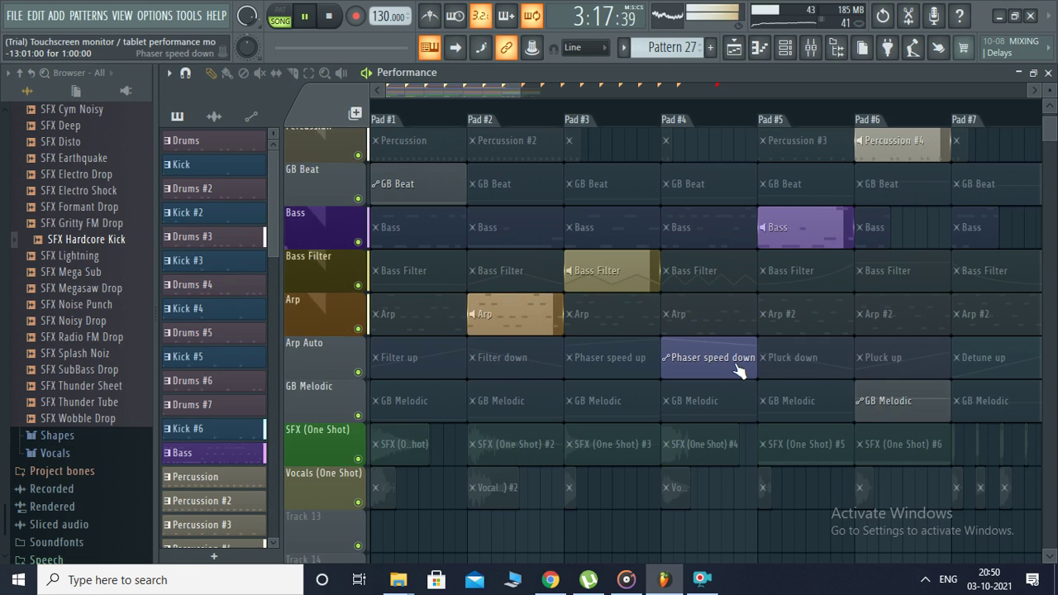
Step: Launch the Pad #1 Kick clip, the Pad #2 GB Beat clip, Loops #5 and Drums #6
scroll(703, 340, "up", 3)
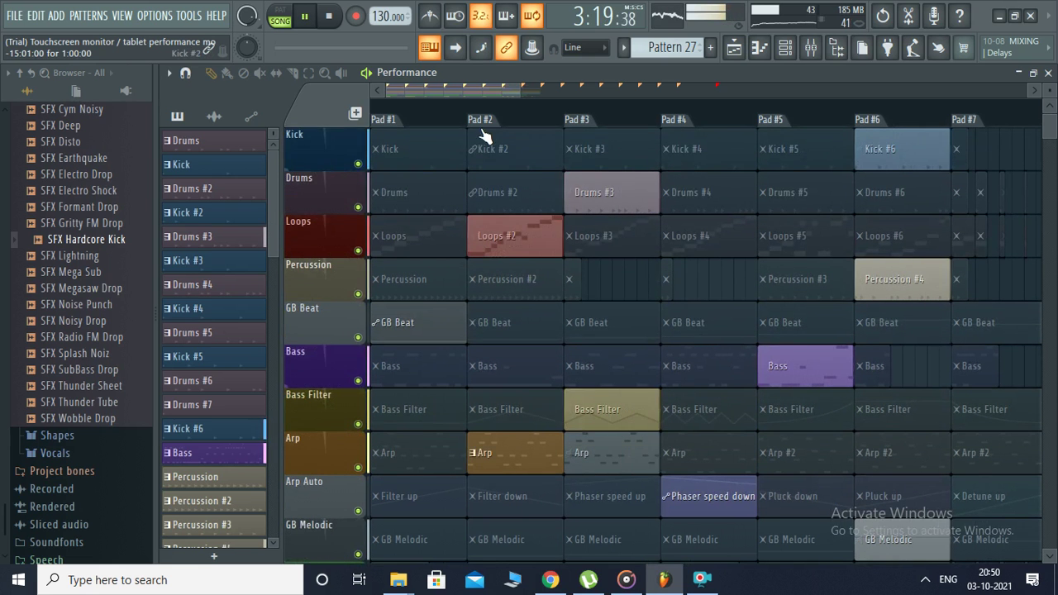
left_click(434, 165)
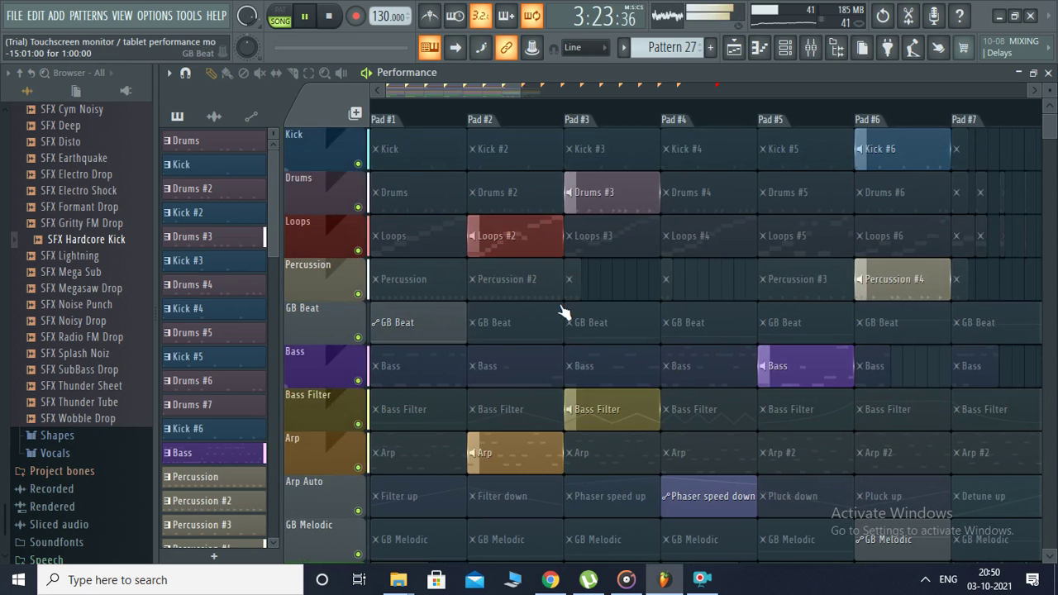
left_click(516, 331)
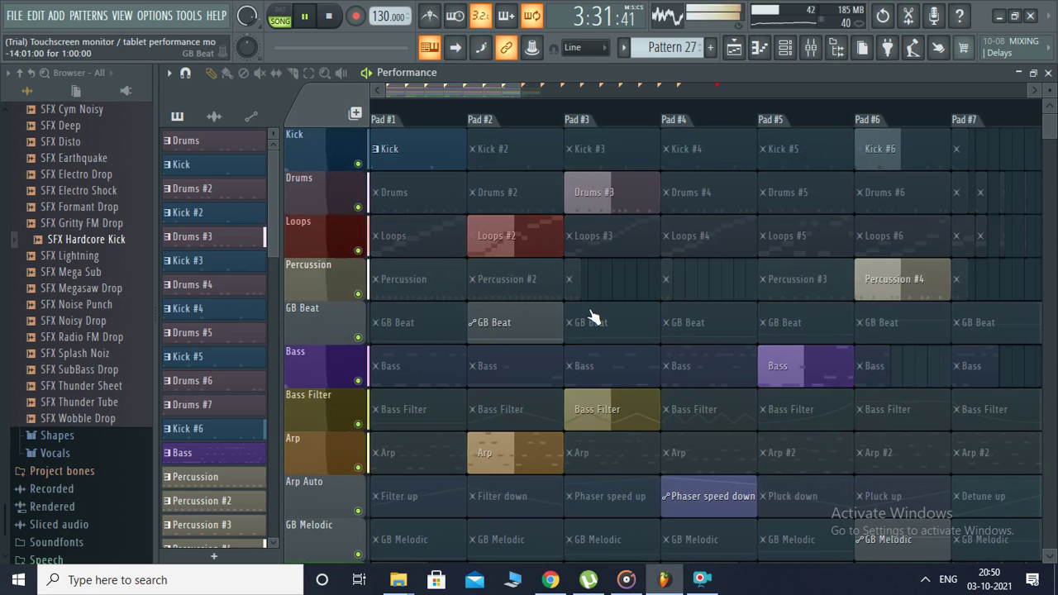
left_click(796, 241)
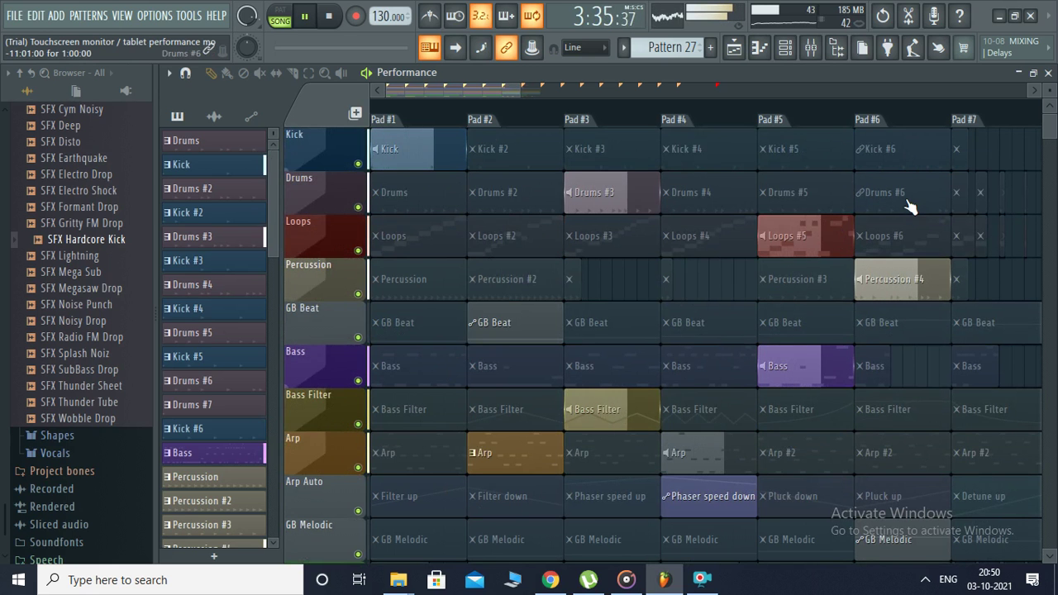
left_click(910, 207)
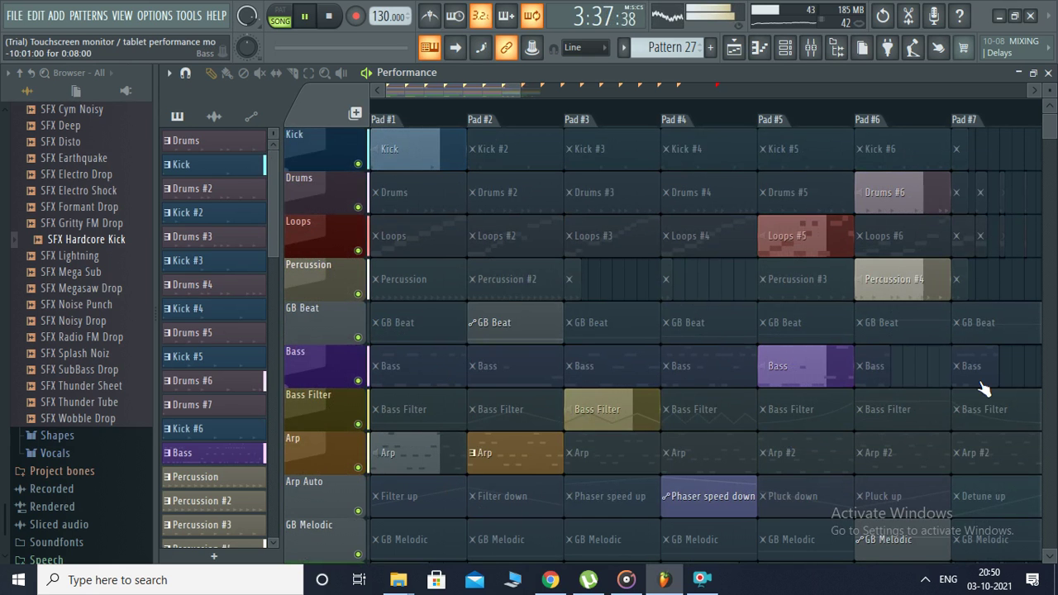
Step: Launch the Pad #7 Bass clip and the Pad #7 GB Beat clip, switching GB Beat to its Pad #6 clip
left_click(987, 379)
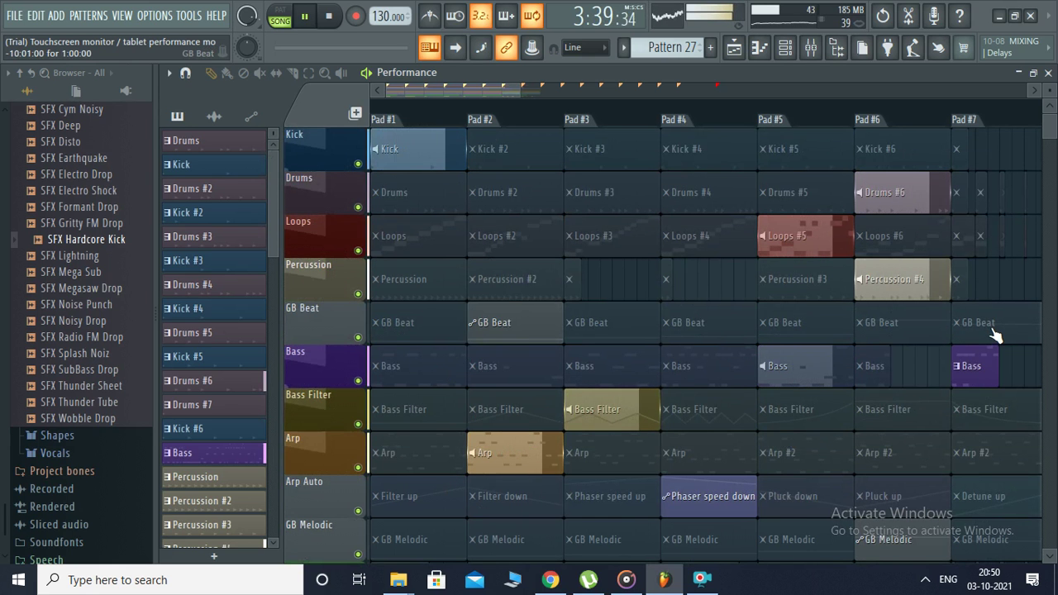
left_click(992, 330)
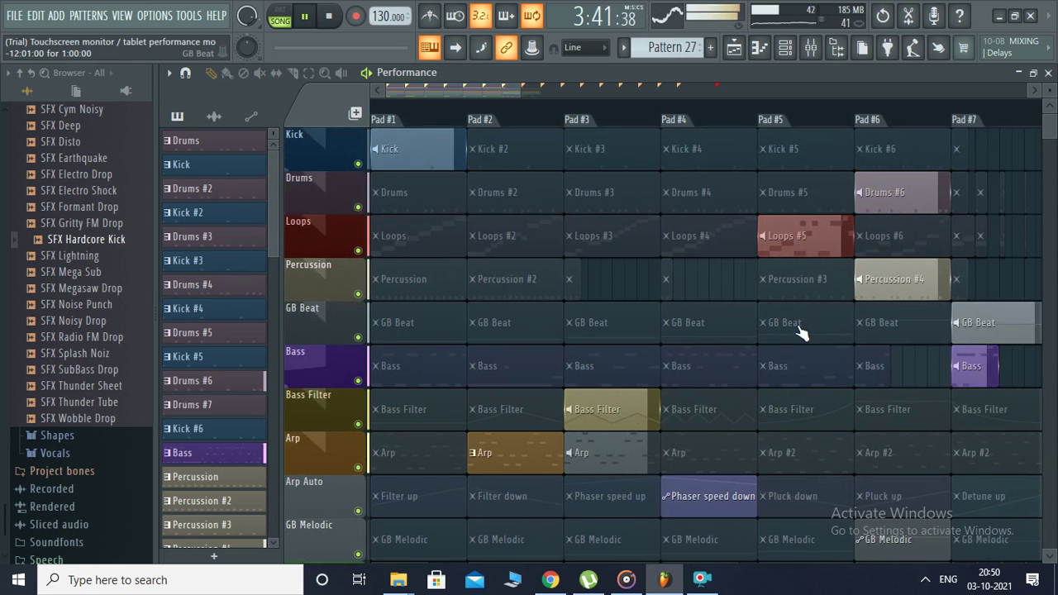
left_click(868, 330)
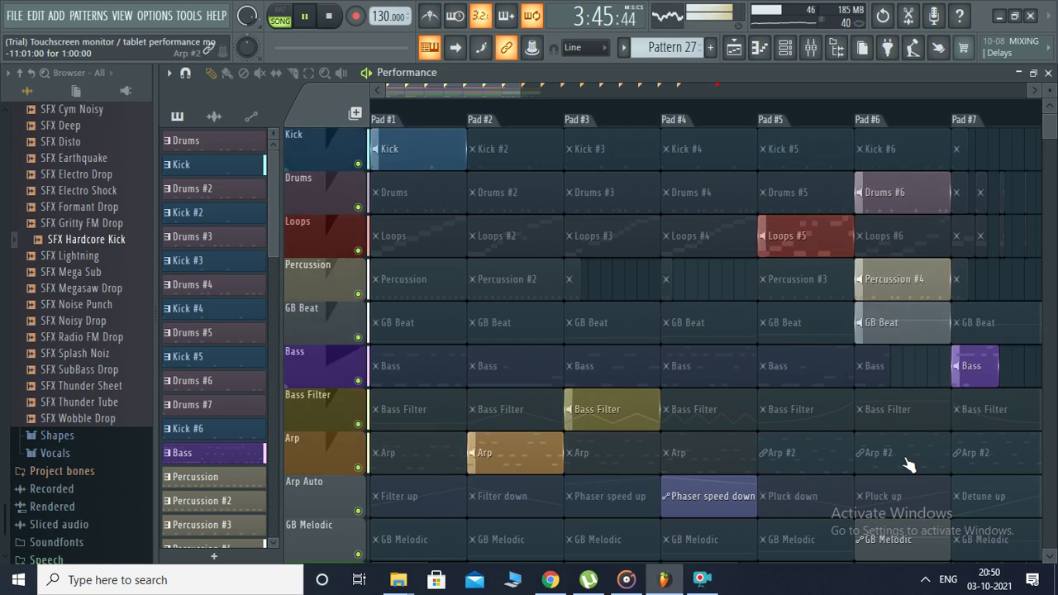
Step: Launch the Pad #6 Arp #2 clip, the Percussion #3 clip and the Detune up clip on Arp Auto
left_click(908, 465)
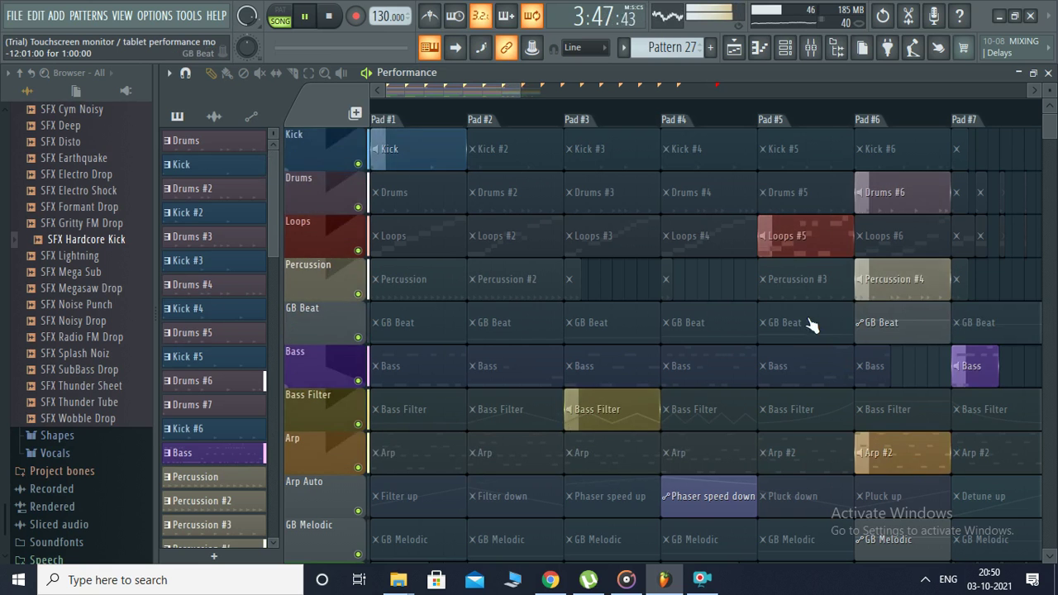
left_click(800, 299)
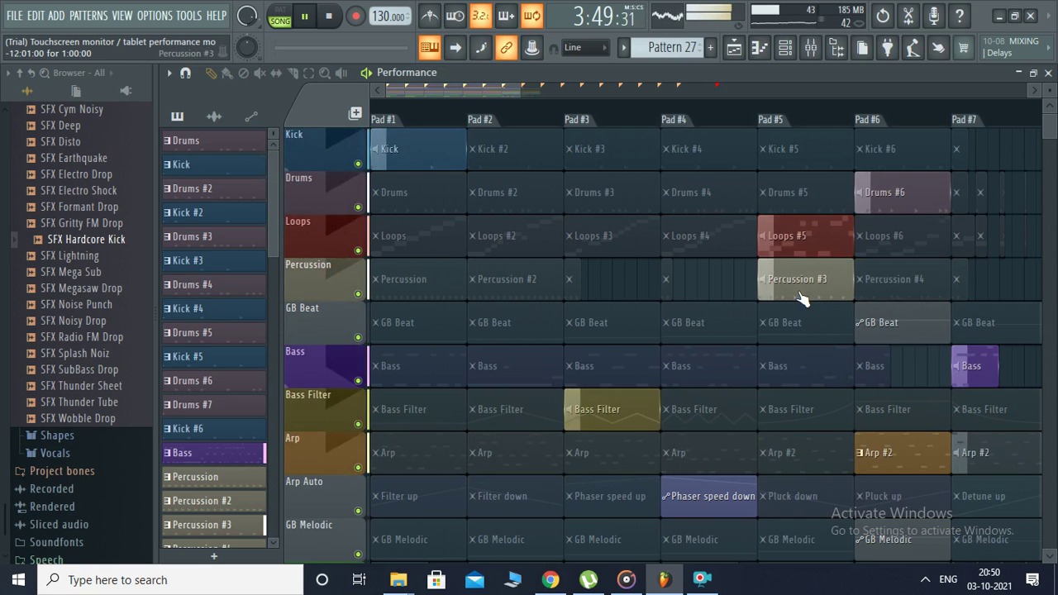
scroll(987, 455, "down", 5)
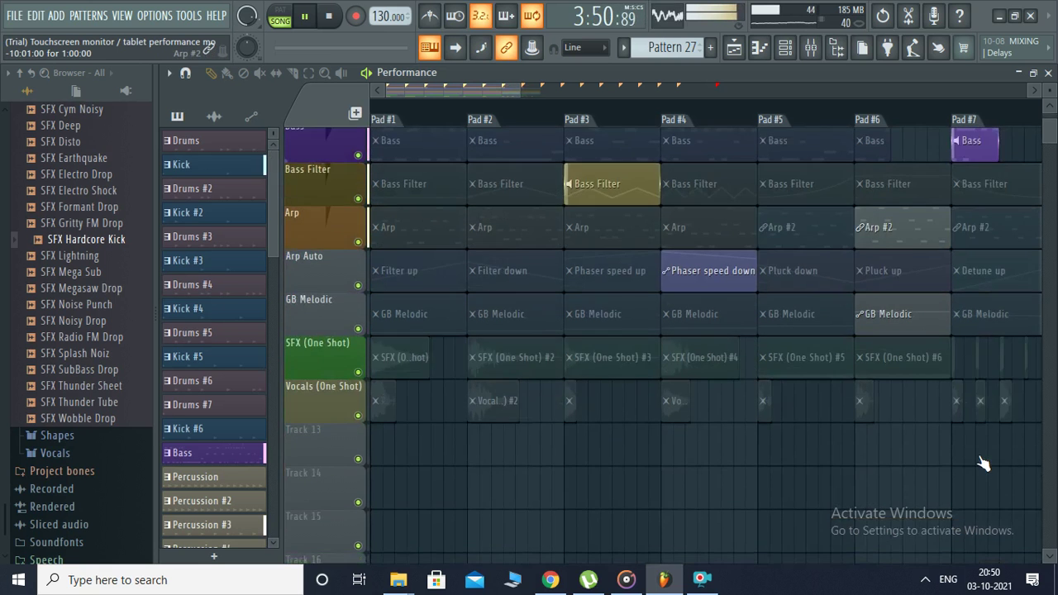
left_click(1013, 279)
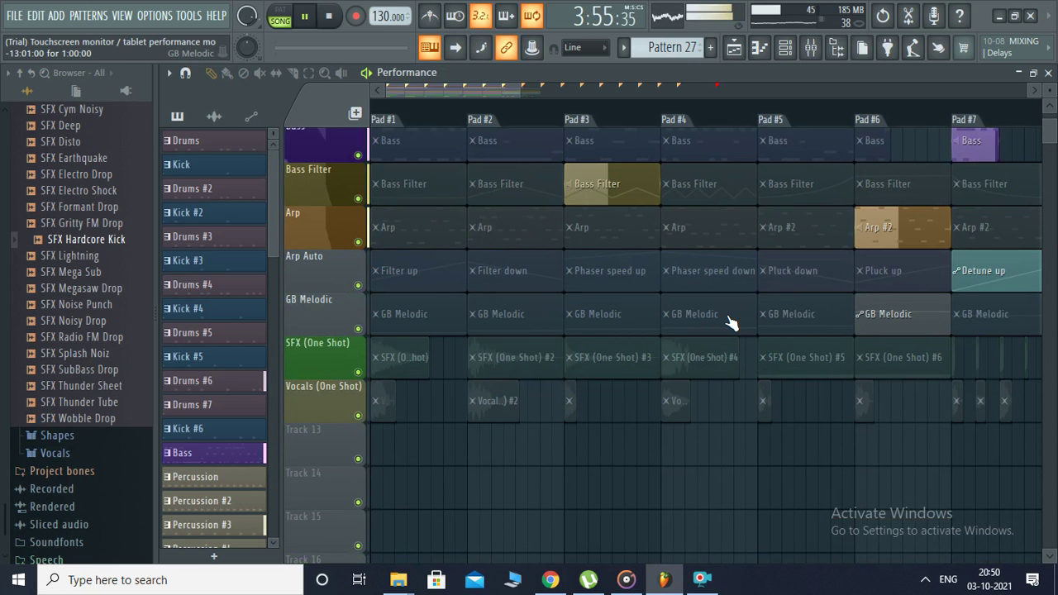
Step: Launch the Pad #4 GB Melodic clip, Kick #4 and Loops #3, and switch Drums to Drums #4 and on to Drums #3
left_click(693, 318)
scroll(693, 321, "up", 5)
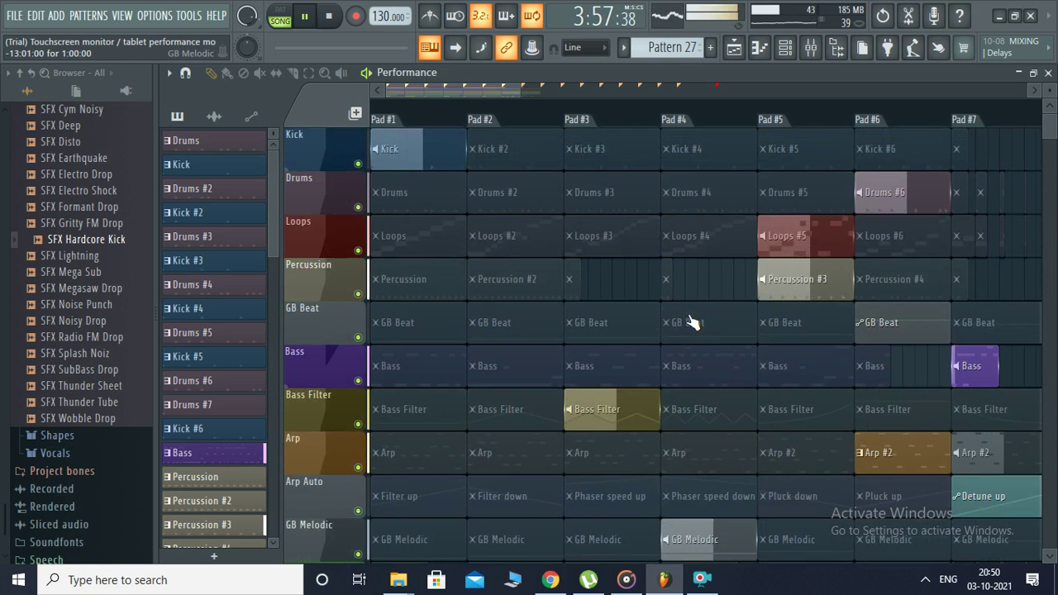
left_click(682, 149)
left_click(679, 191)
left_click(598, 199)
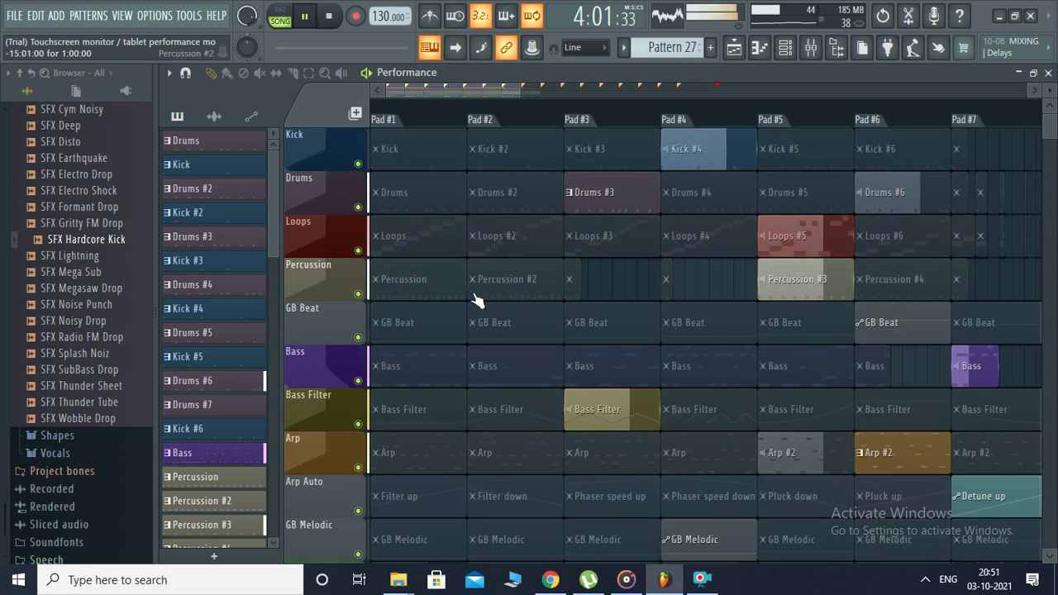
left_click(631, 239)
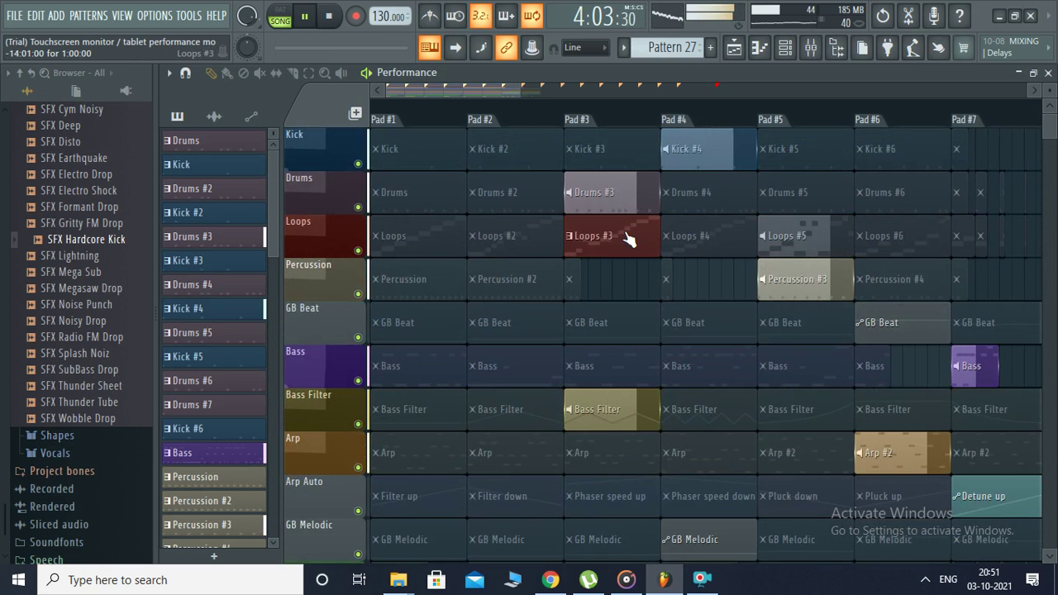
Step: Switch Percussion from Percussion #2 to its Pad #4 clip and back, launching the Pad #4 GB Beat and Pad #5 Bass clips in between
left_click(512, 281)
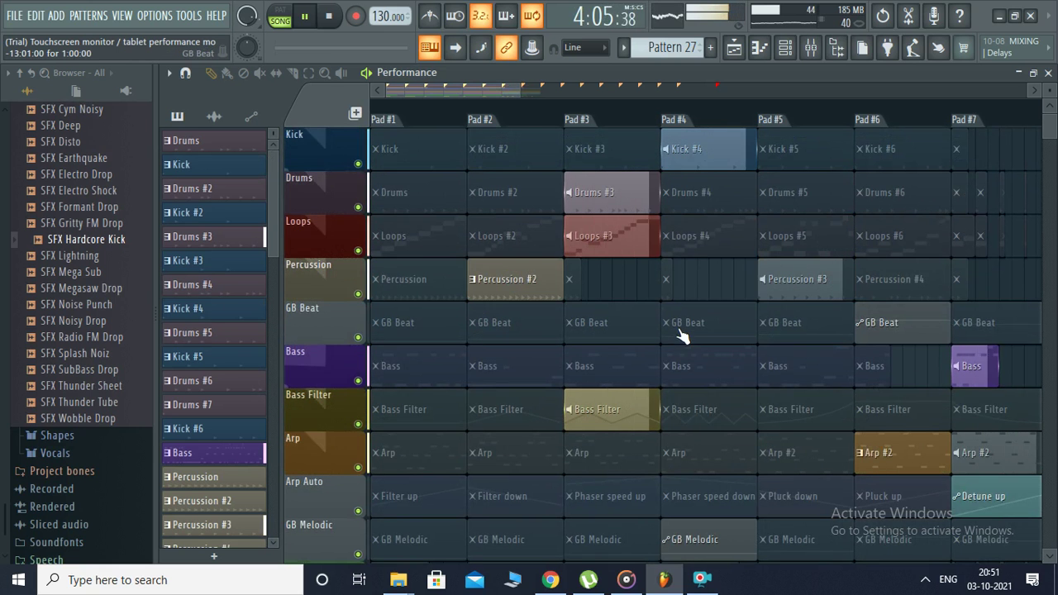
left_click(668, 281)
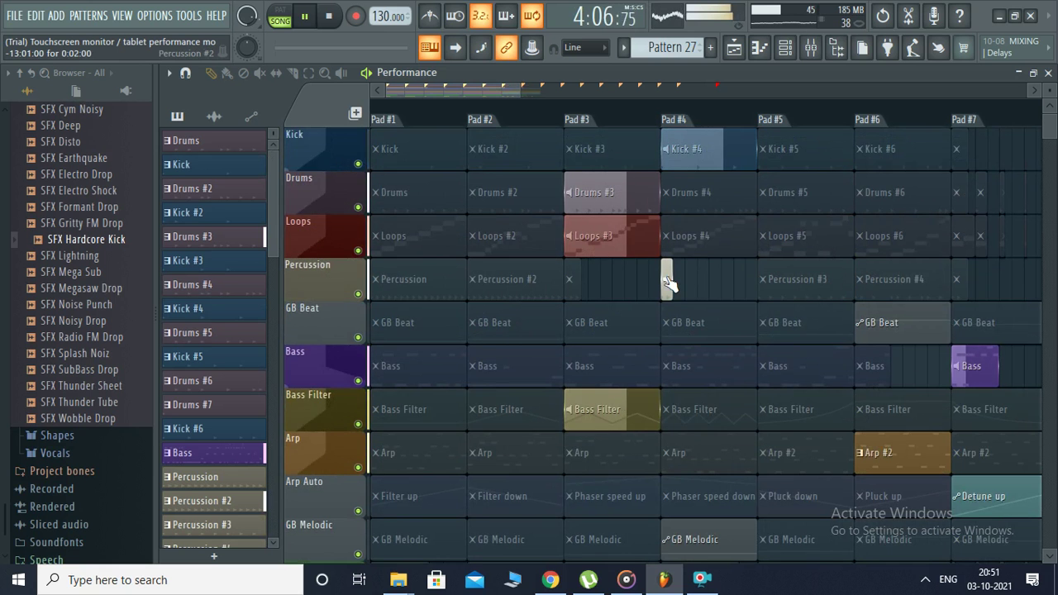
left_click(716, 340)
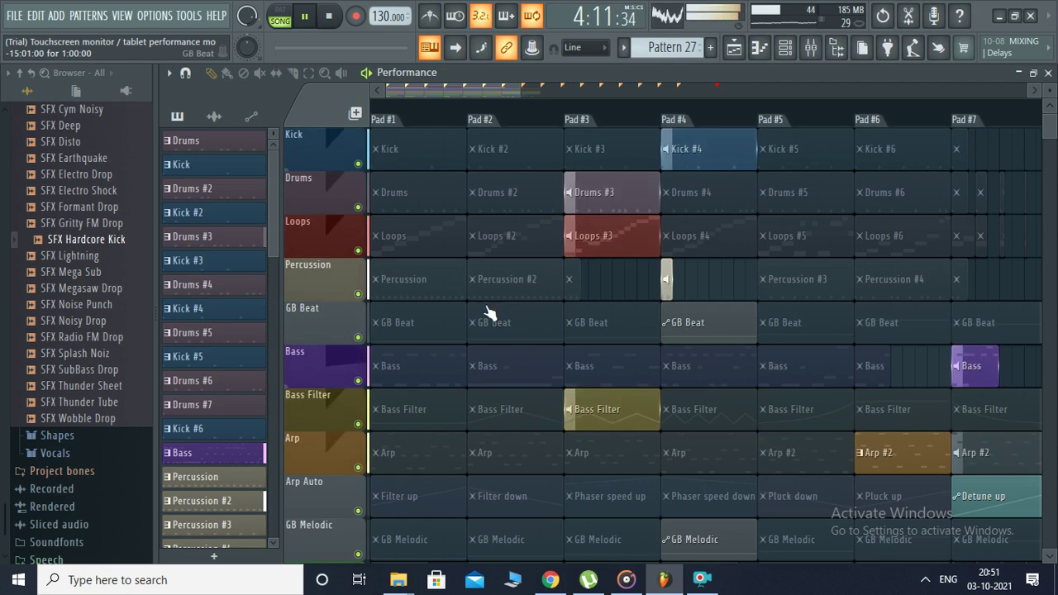
left_click(778, 369)
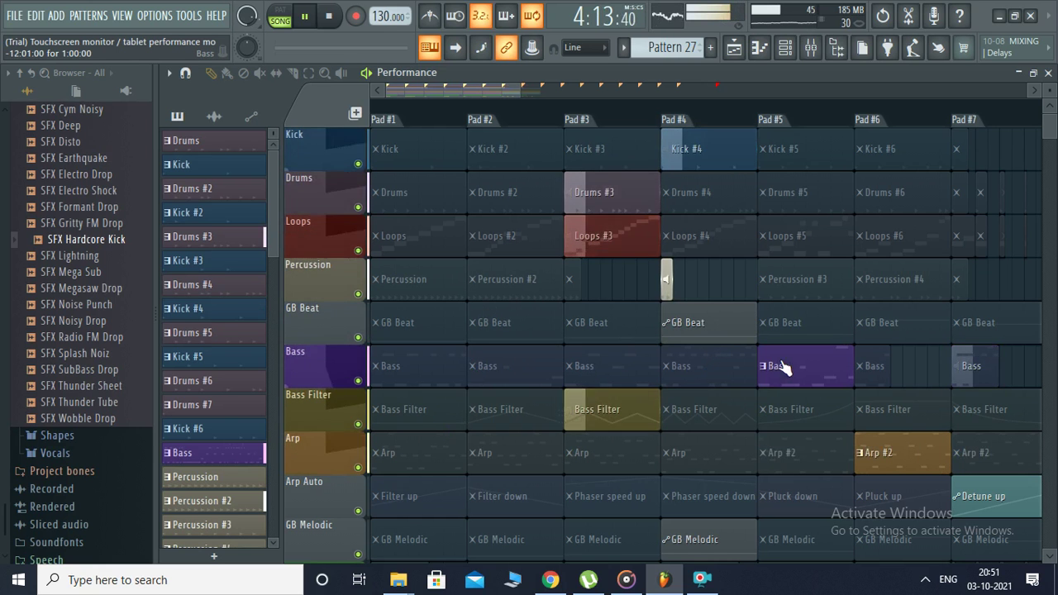
left_click(534, 283)
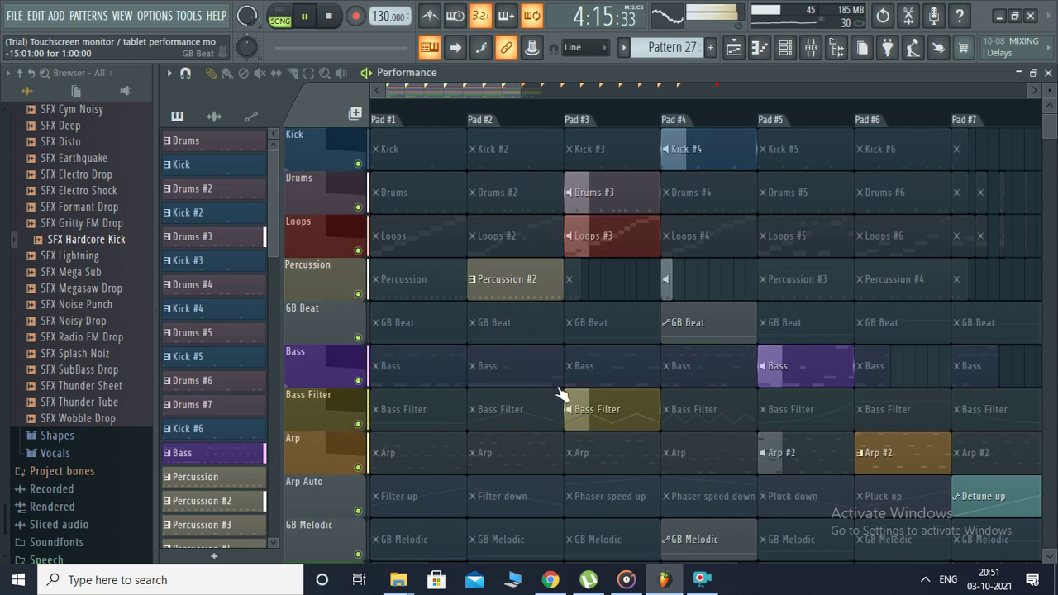
Step: Launch the Pad #3 Arp clip, the Pluck down clip on Arp Auto and the Pad #3 GB Melodic clip
scroll(584, 508, "down", 3)
left_click(584, 281)
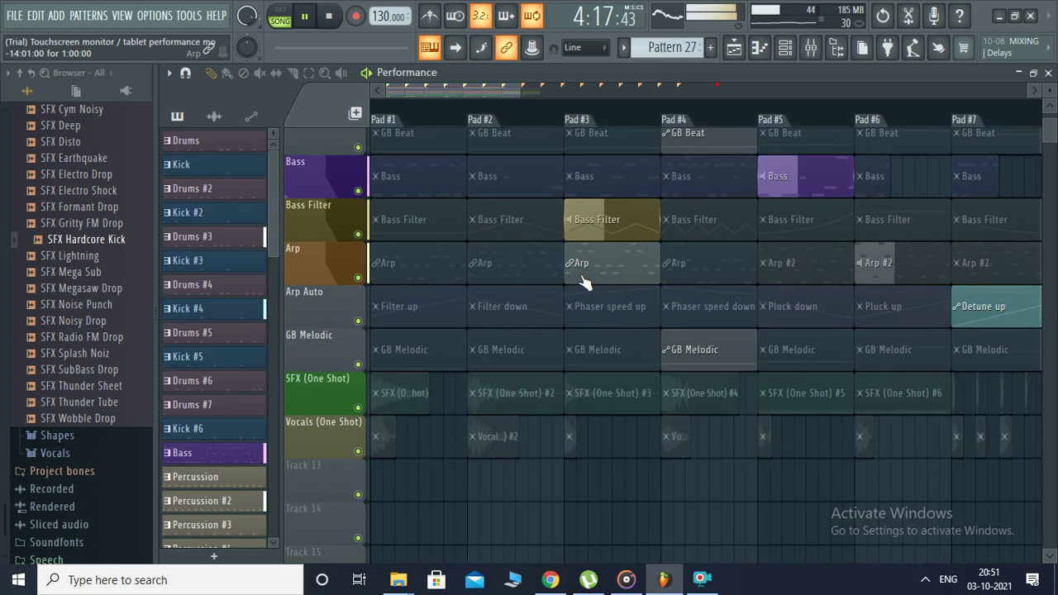
left_click(778, 317)
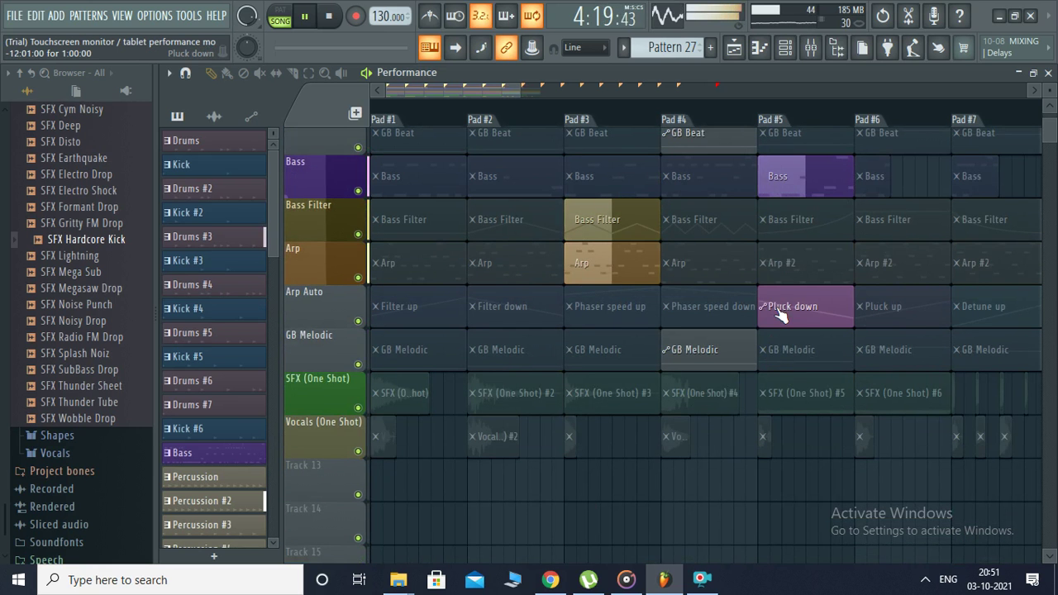
left_click(583, 359)
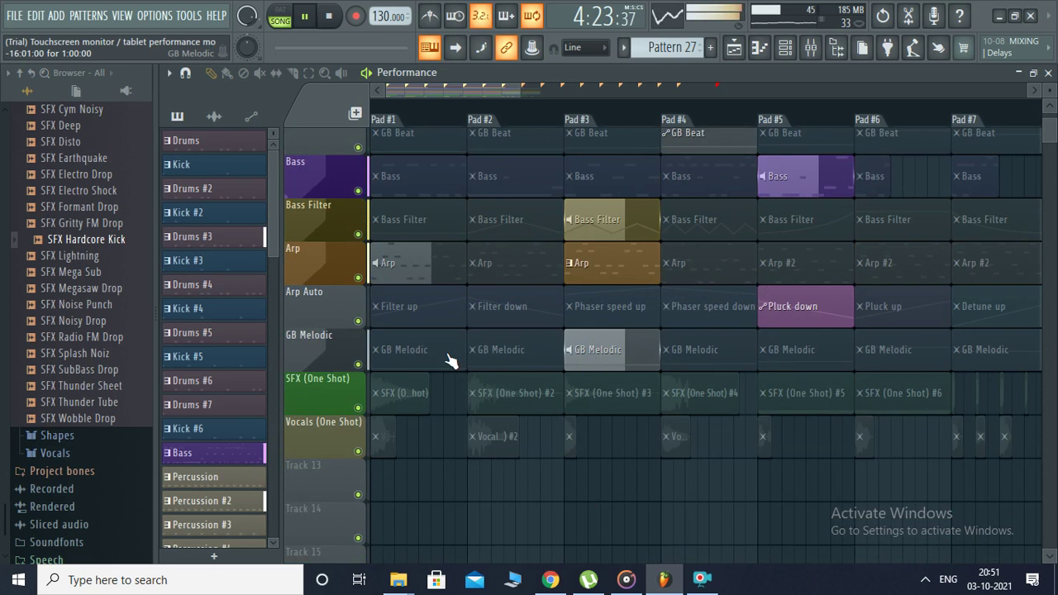
Step: Switch the GB Melodic track through its Pad #2, Pad #1, Pad #5, Pad #6 and Pad #7 clips
left_click(504, 367)
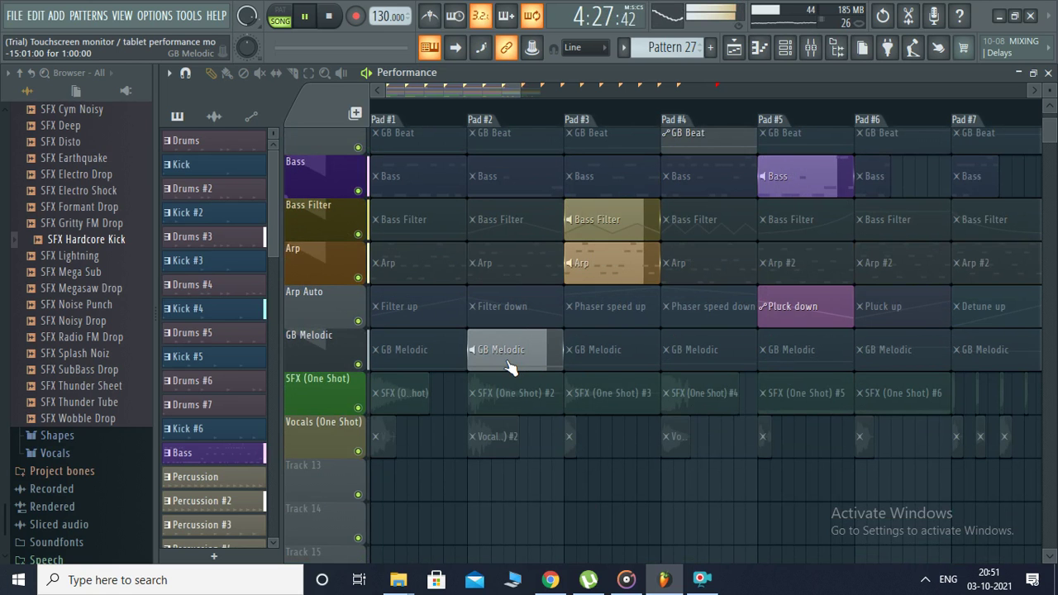
left_click(430, 365)
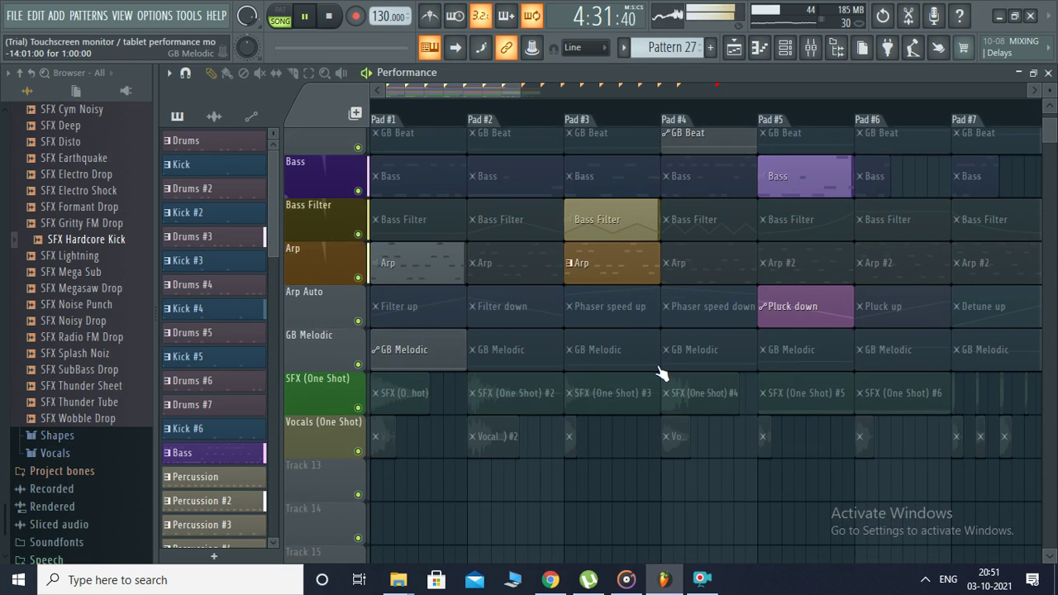
left_click(793, 364)
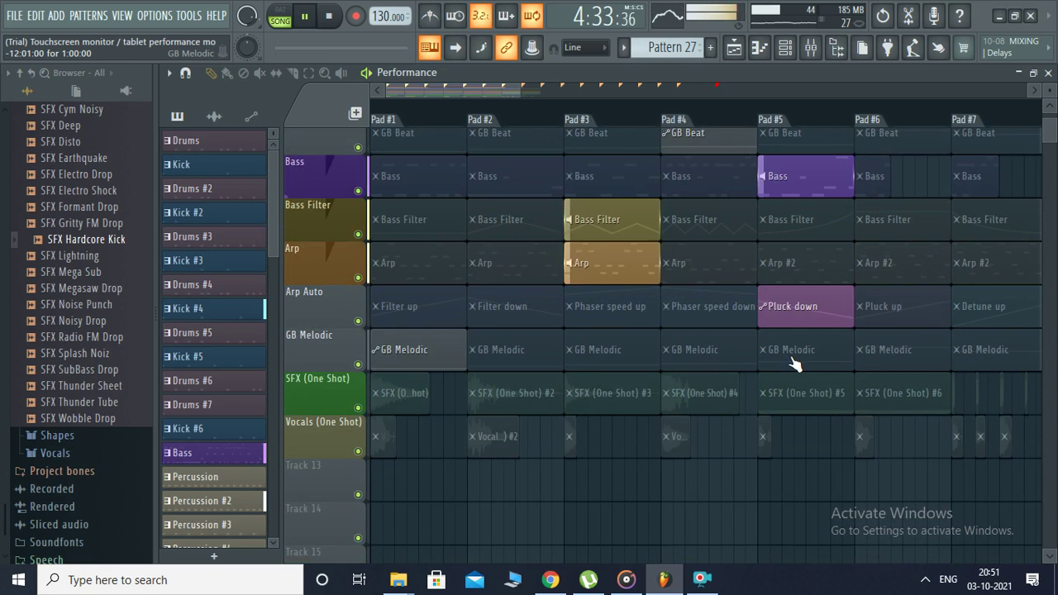
left_click(891, 366)
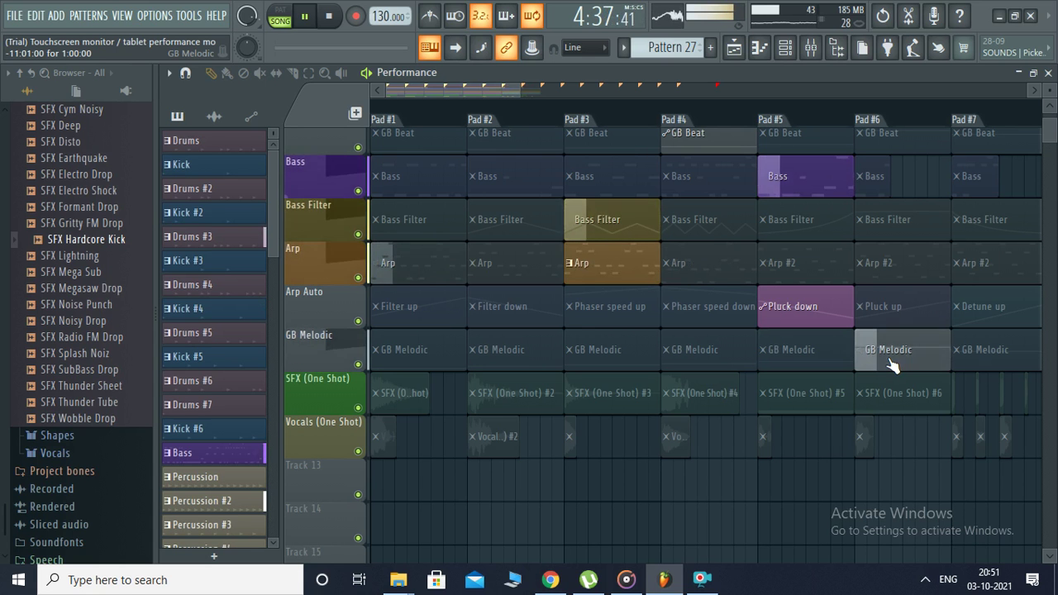
left_click(965, 355)
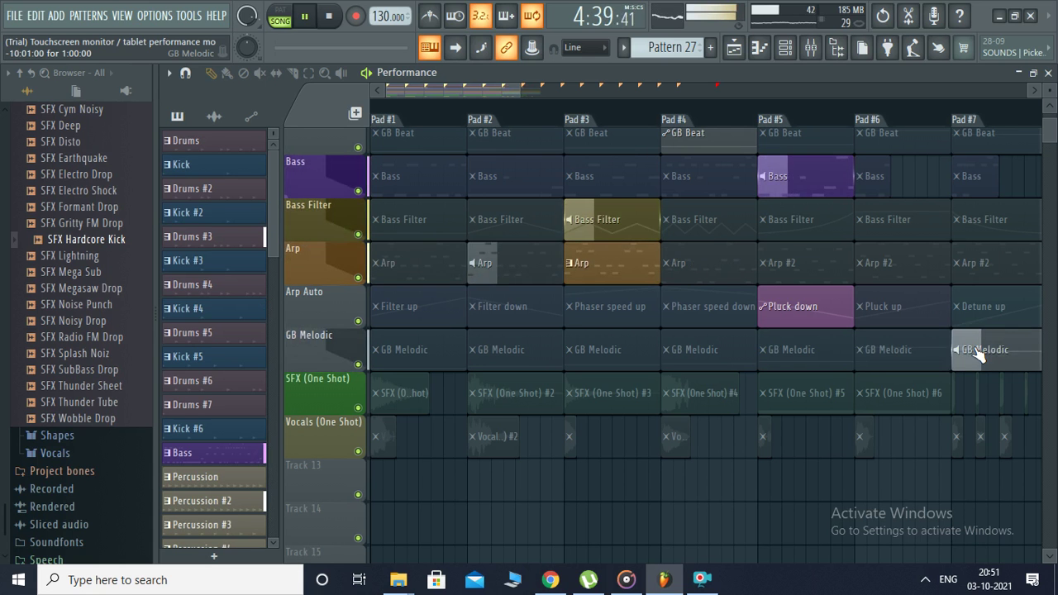
Step: Launch the Pad #7 Bass clip, Drums #6, Loops #5 and the Pad #1 Percussion clip
scroll(978, 355, "up", 4)
left_click(975, 367)
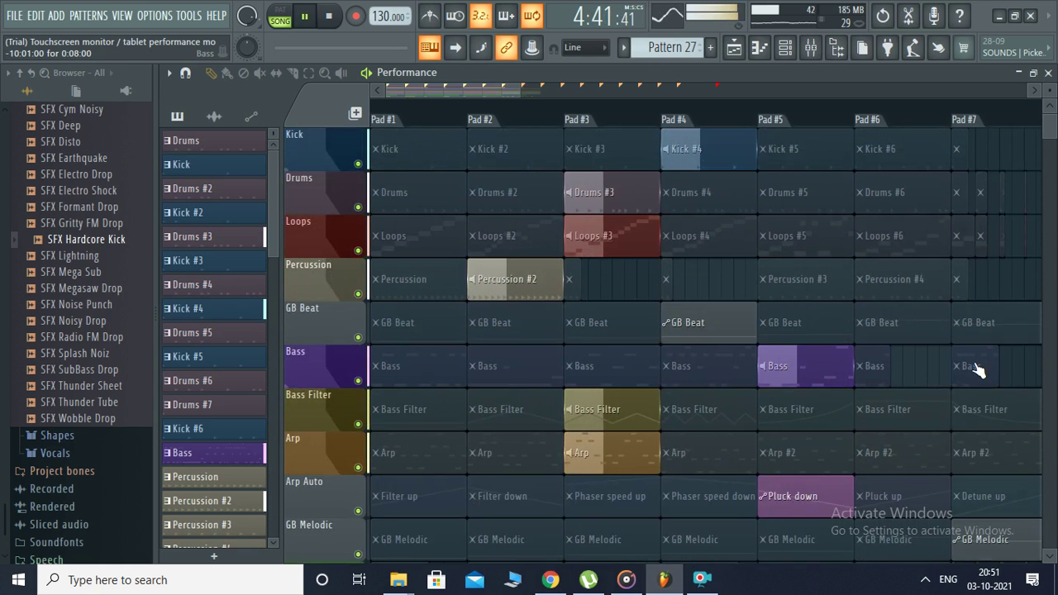
left_click(892, 191)
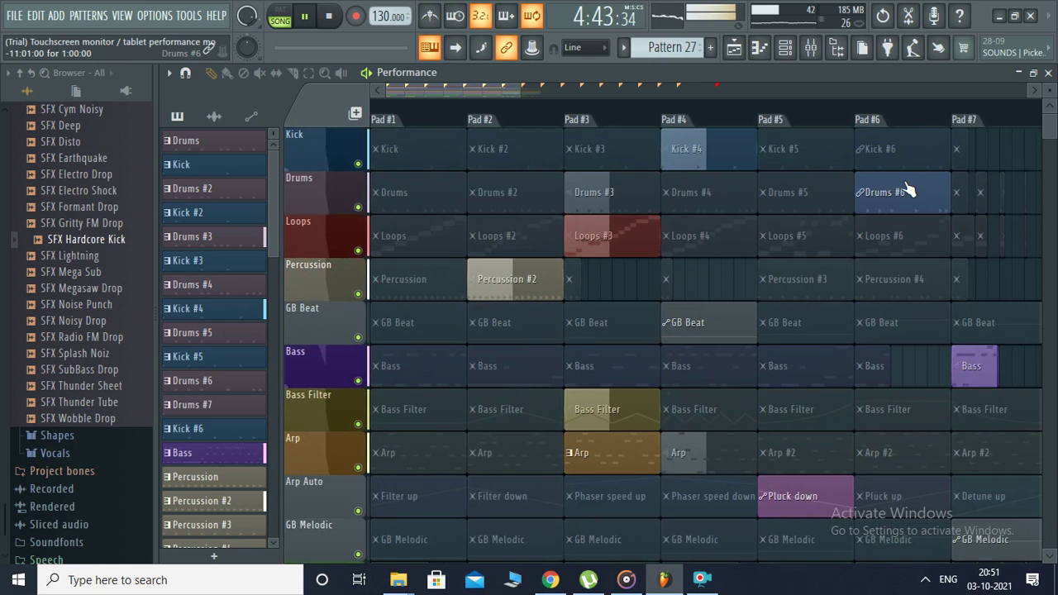
left_click(777, 236)
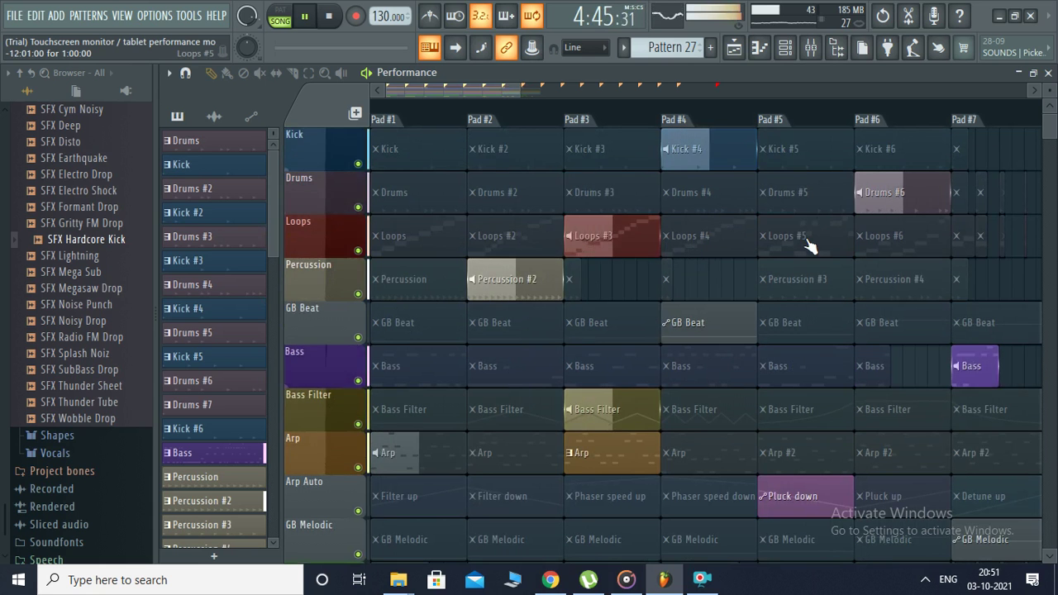
left_click(382, 280)
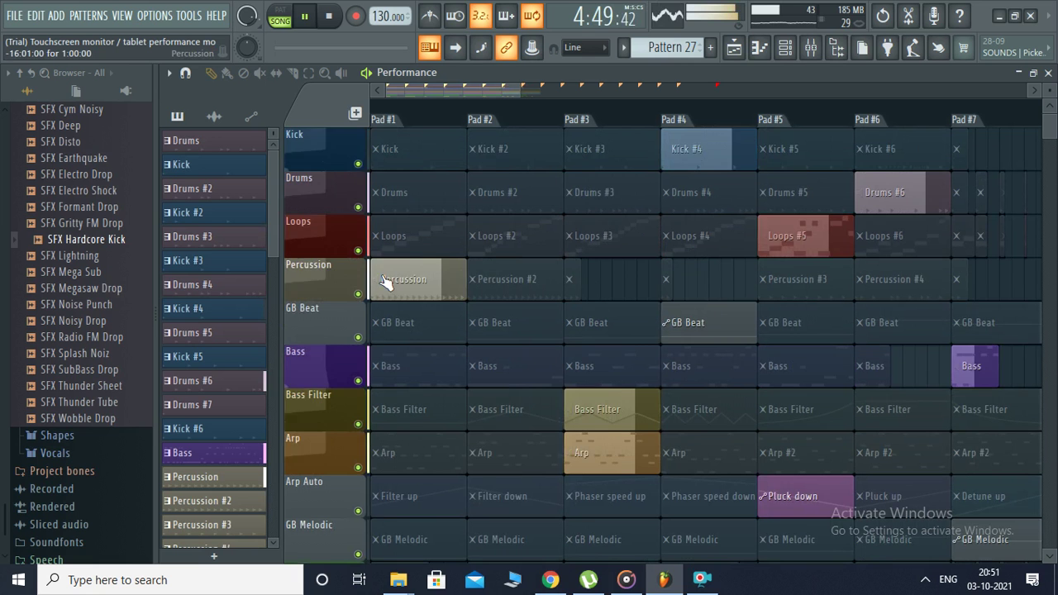
Step: Launch the Pad #3 Bass, Pad #2 Bass Filter and Pad #1 GB Melodic clips, plus Phaser speed down on Arp Auto
left_click(602, 384)
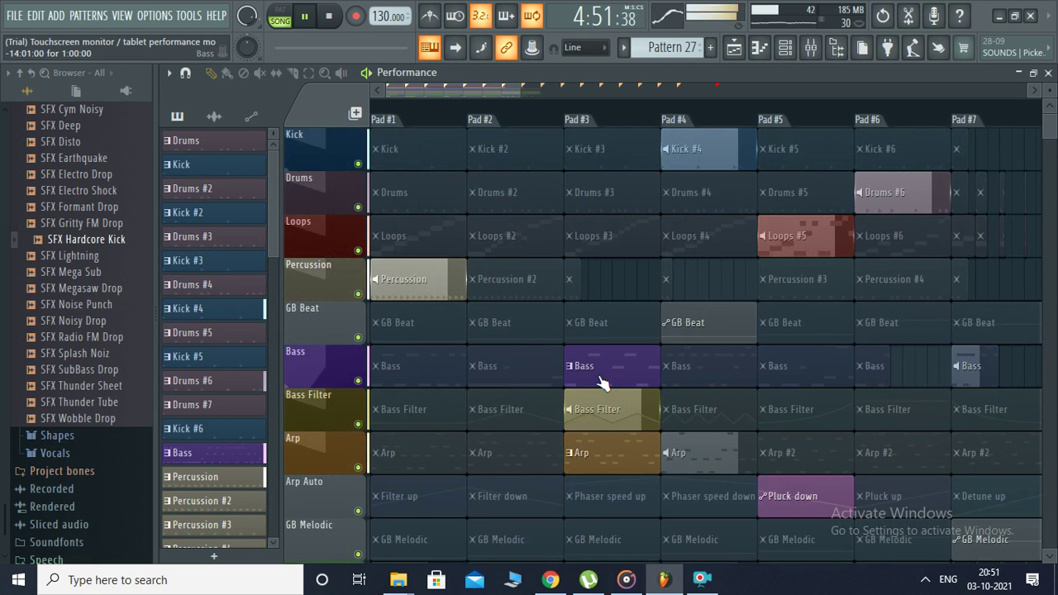
left_click(508, 404)
scroll(649, 489, "down", 3)
scroll(921, 355, "up", 2)
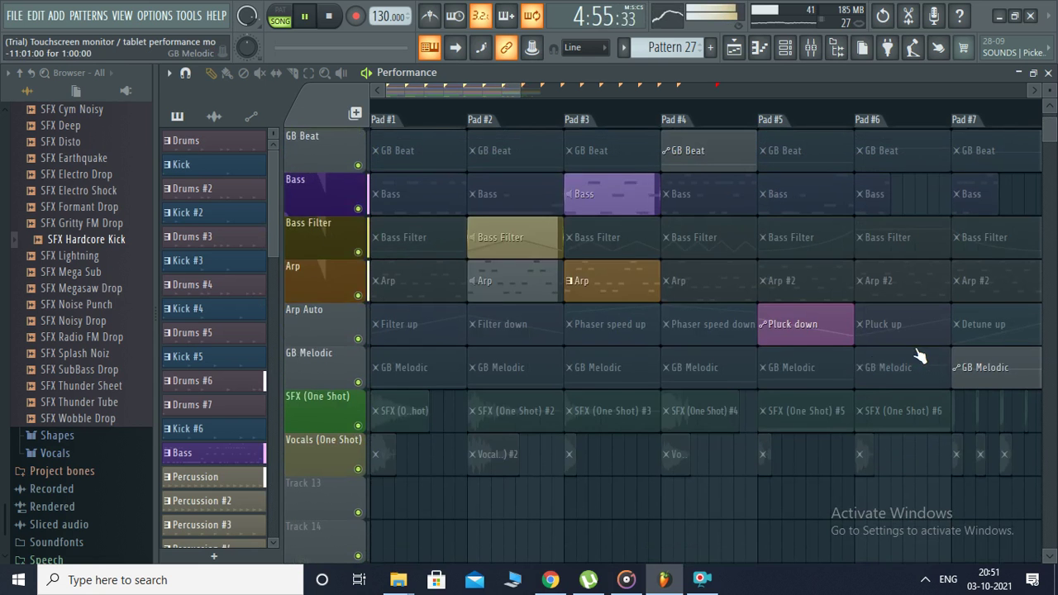
left_click(418, 370)
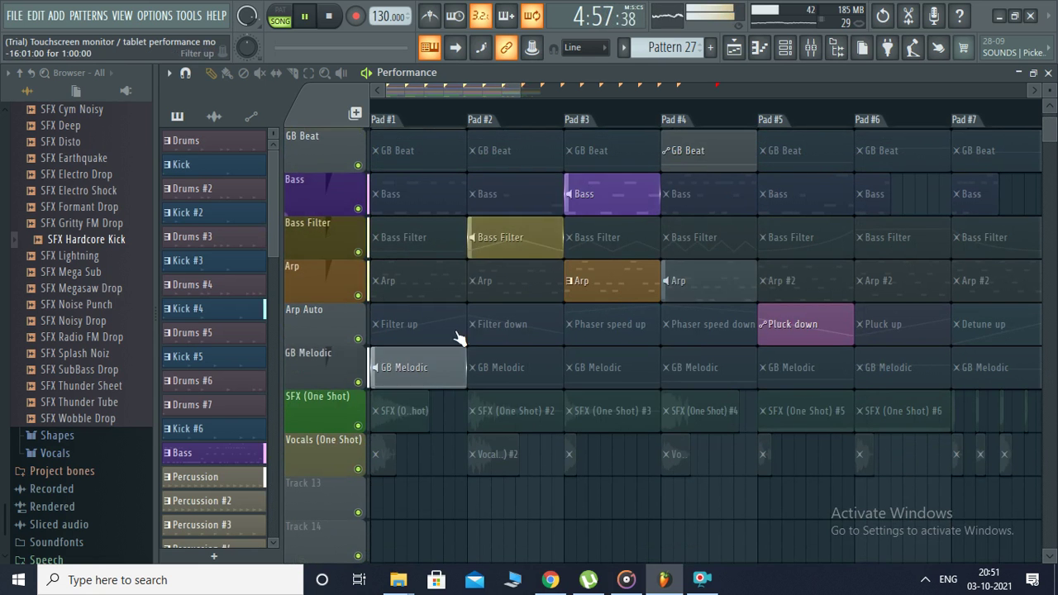
left_click(708, 332)
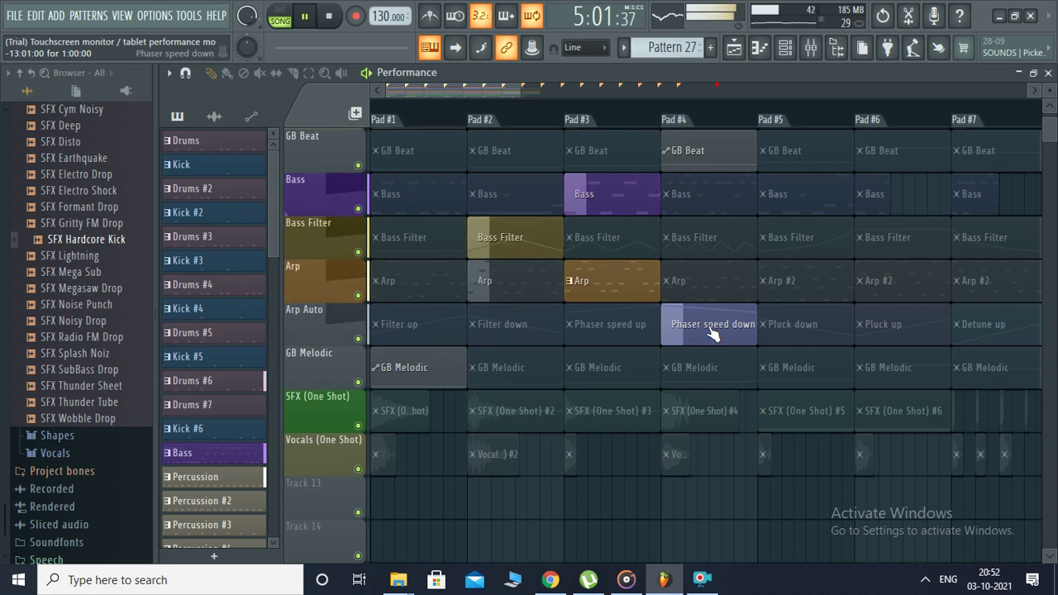
Step: Launch the Pad #5 Arp #2 clip, the Pad #4 Bass Filter clip and the Pad #2 GB Beat clip
scroll(708, 331, "up", 4)
left_click(810, 470)
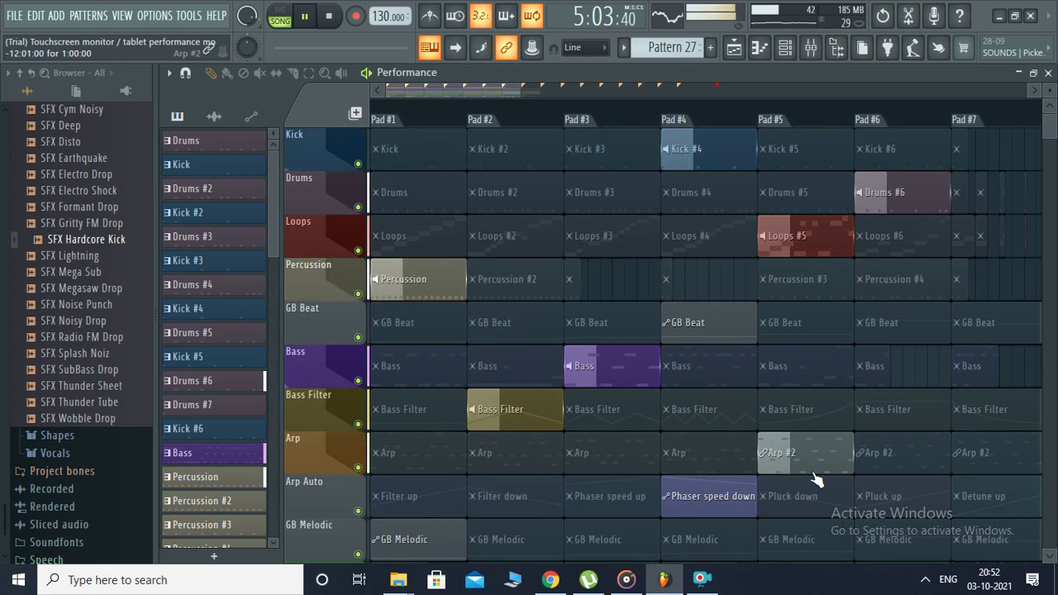
left_click(883, 478)
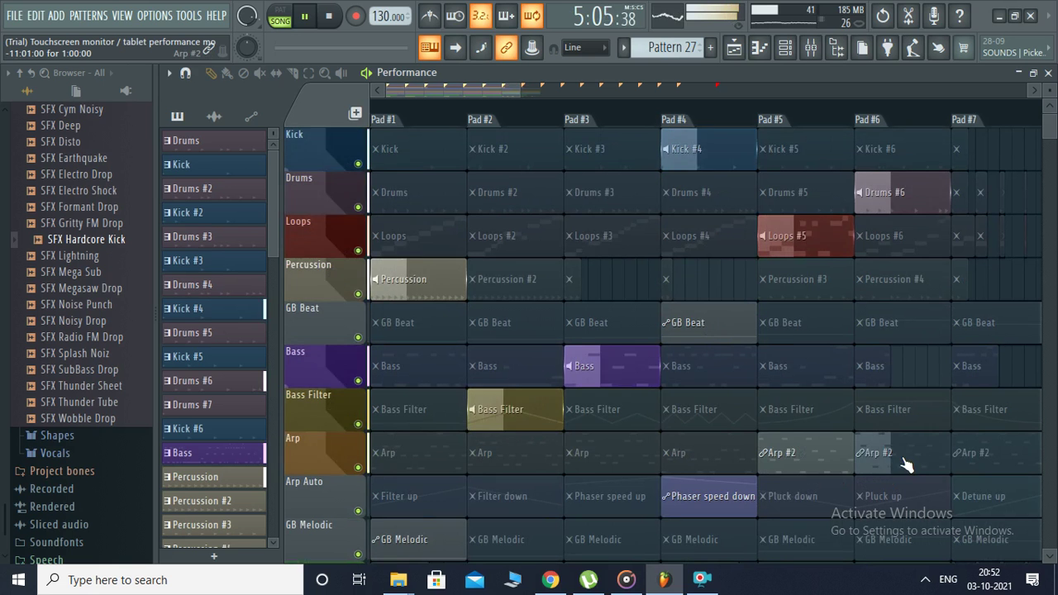
left_click(711, 411)
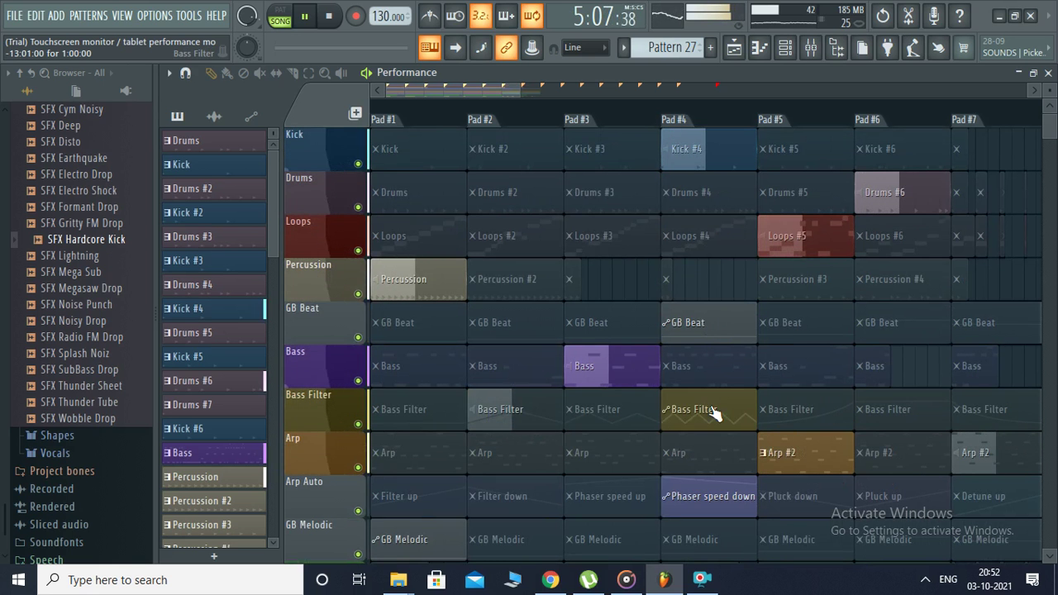
scroll(733, 377, "down", 2)
scroll(734, 385, "up", 2)
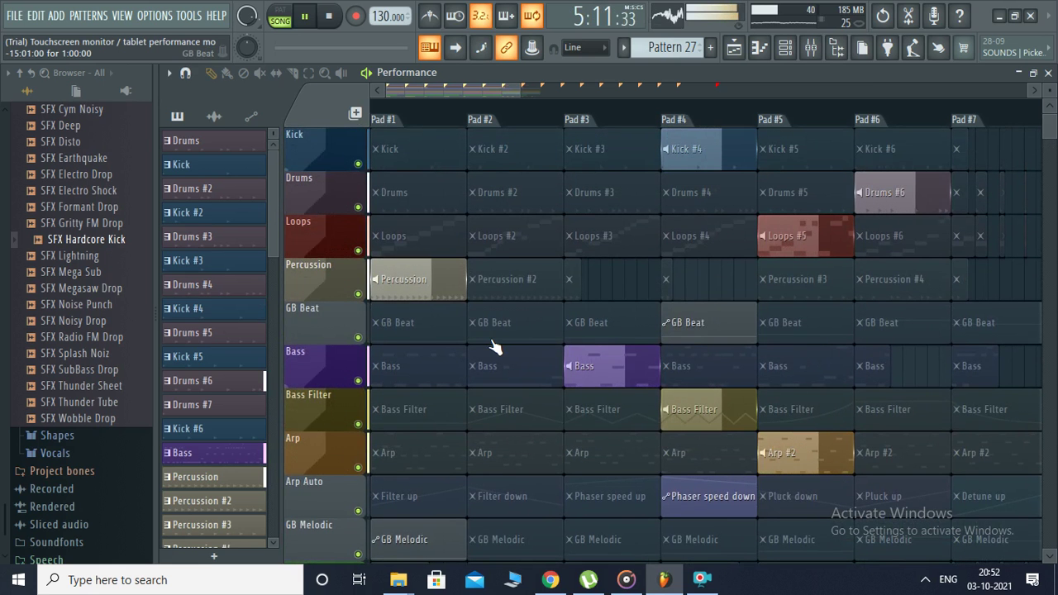
left_click(492, 341)
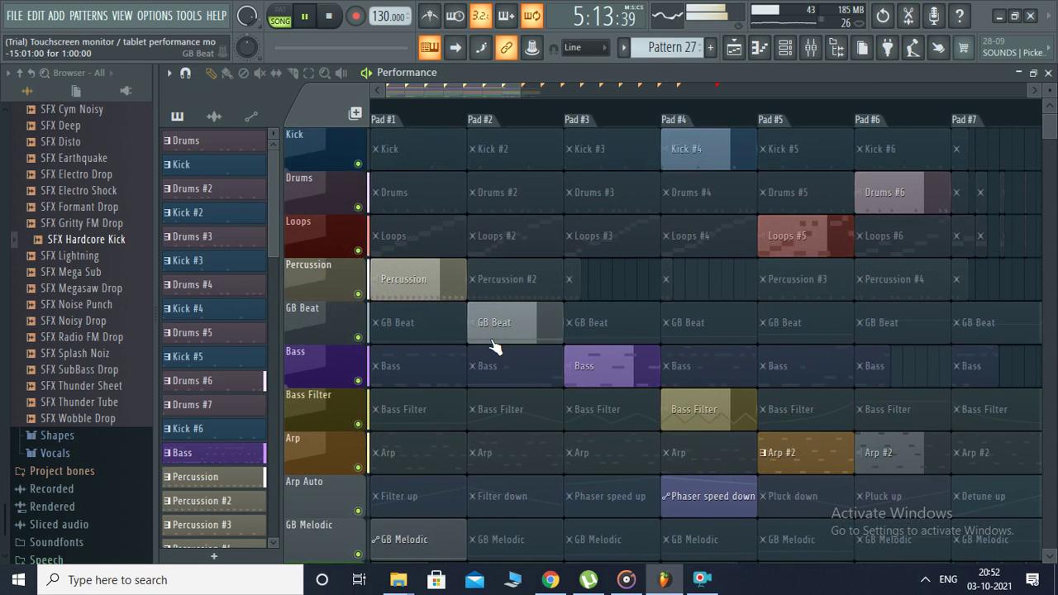
Step: Switch the Drums track through Drums #3, Drums #2 and Drums #6, and launch Loops #3
left_click(589, 210)
left_click(513, 192)
left_click(606, 238)
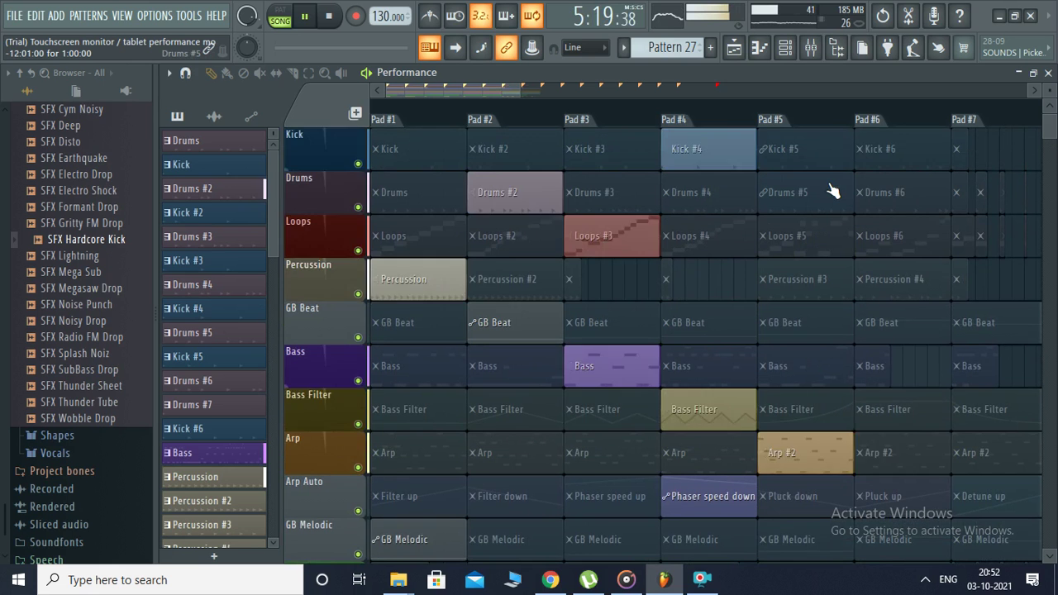
left_click(897, 198)
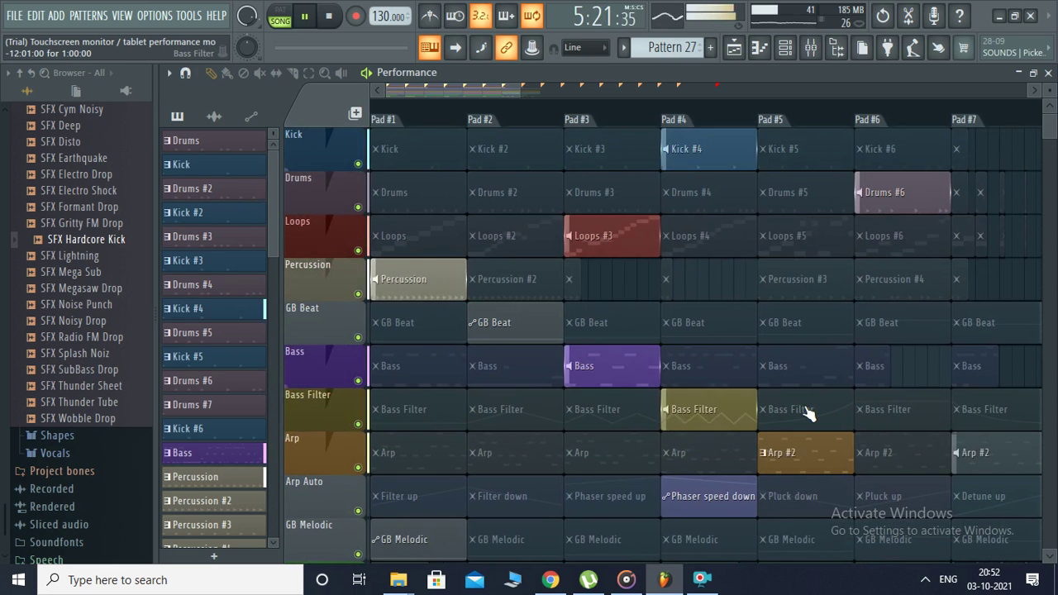
Step: Launch the Pad #5 Bass Filter clip, the Pad #1 Kick clip, Percussion #4 and Loops #5
left_click(810, 414)
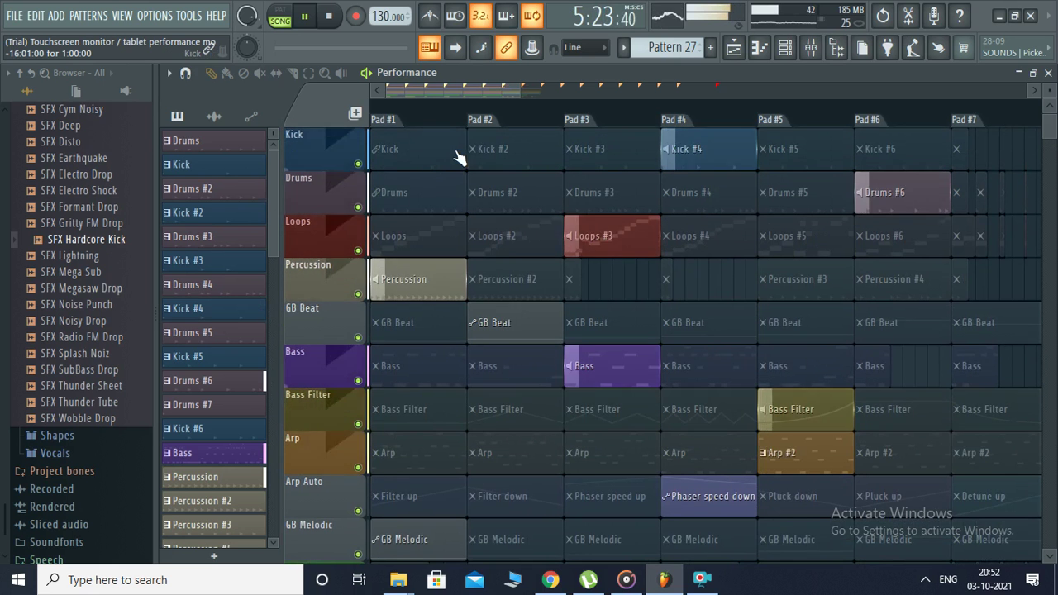
left_click(416, 155)
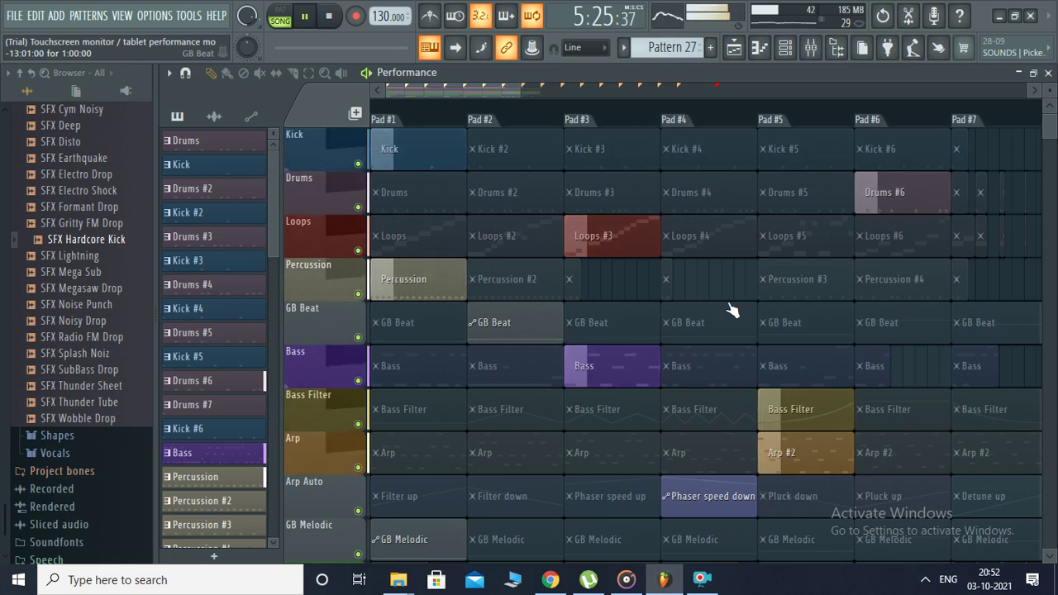
left_click(879, 291)
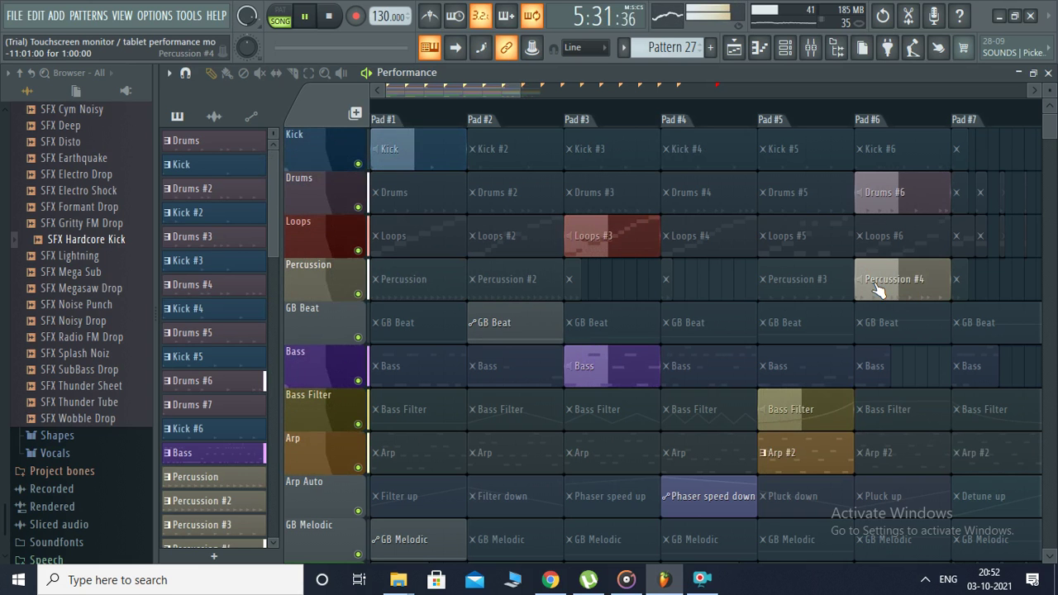
left_click(812, 237)
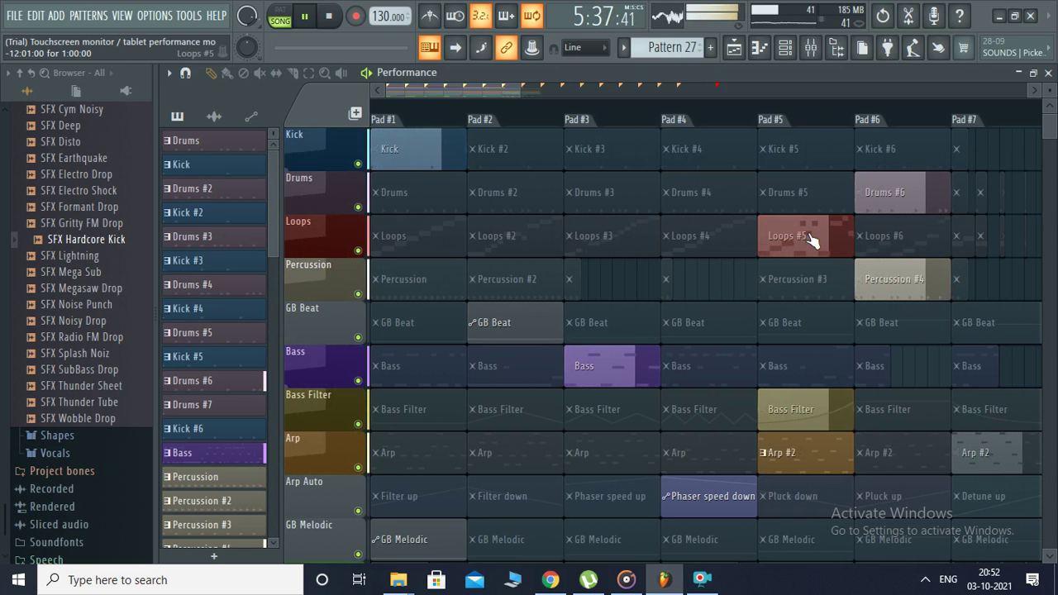
Step: Launch Loops #3, the first Pad #7 kick and drums clips, and the second Pad #7 loops clip
left_click(627, 246)
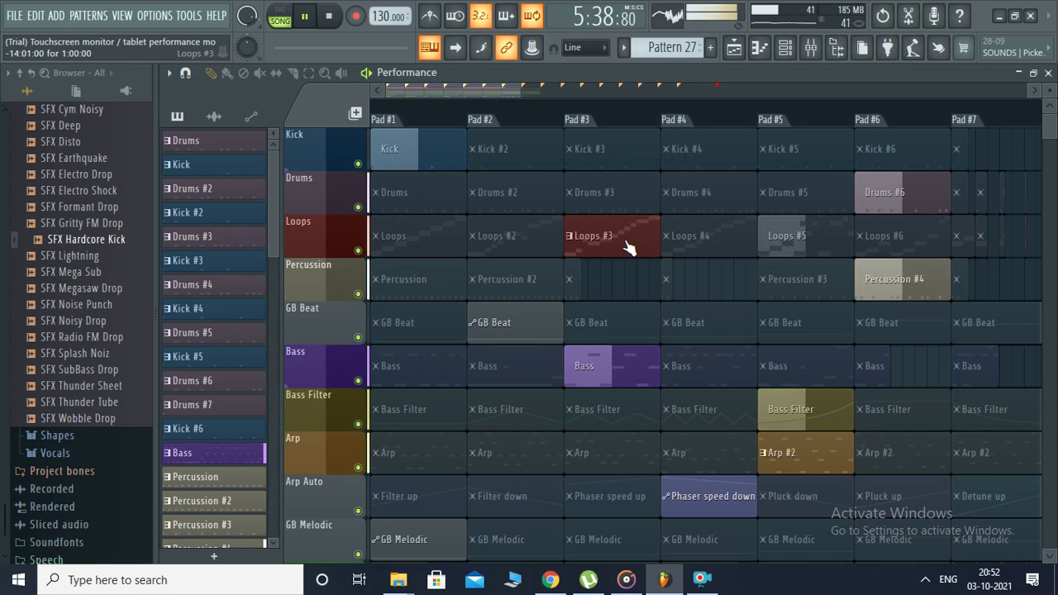
left_click(963, 153)
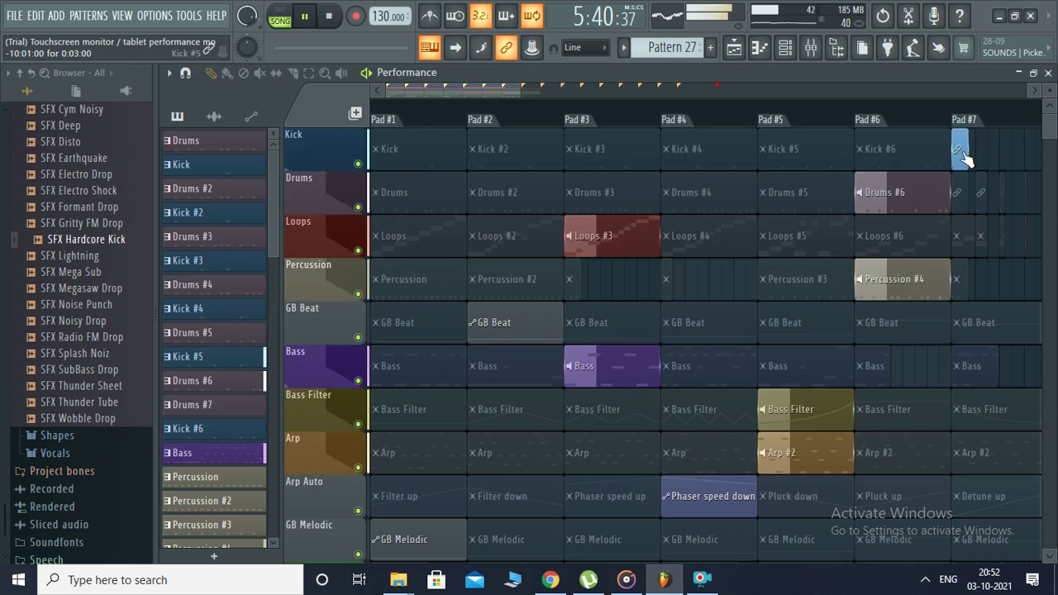
left_click(984, 203)
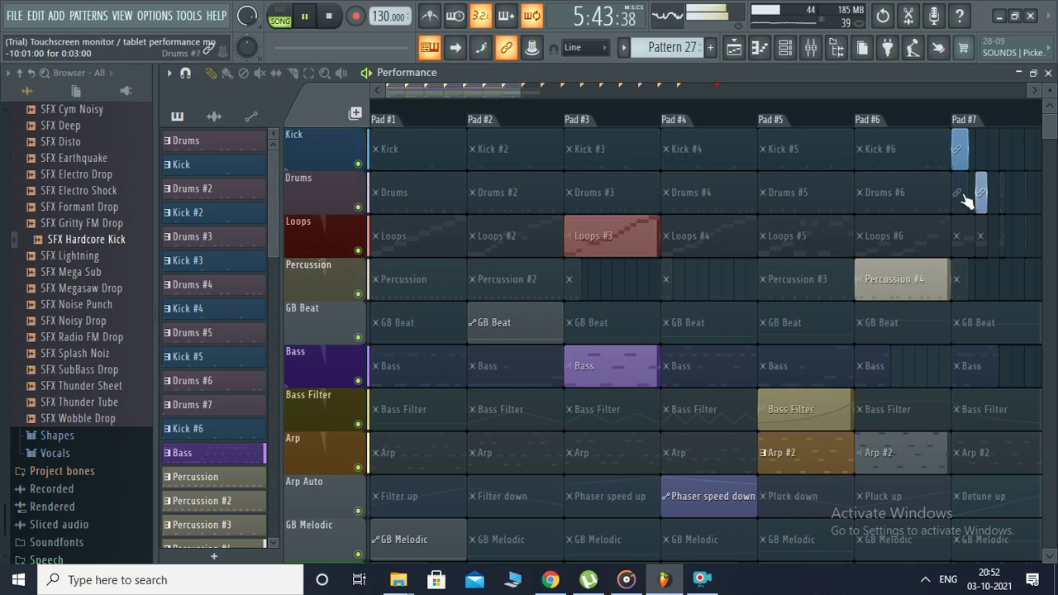
left_click(965, 200)
left_click(980, 240)
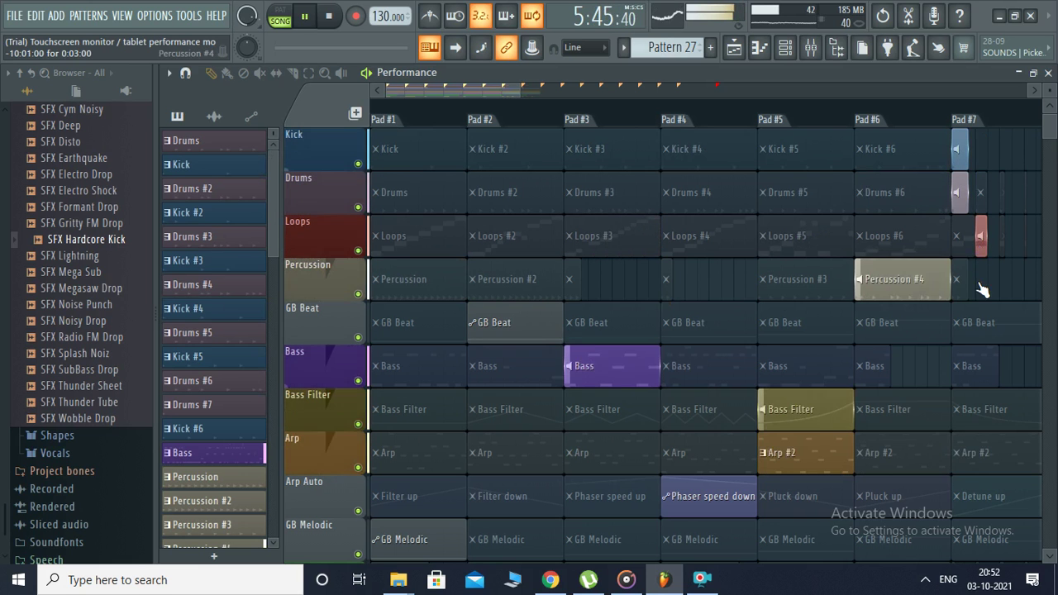
Step: Launch the Pad #7 clips on the GB Beat, Bass Filter and Arp tracks
left_click(981, 322)
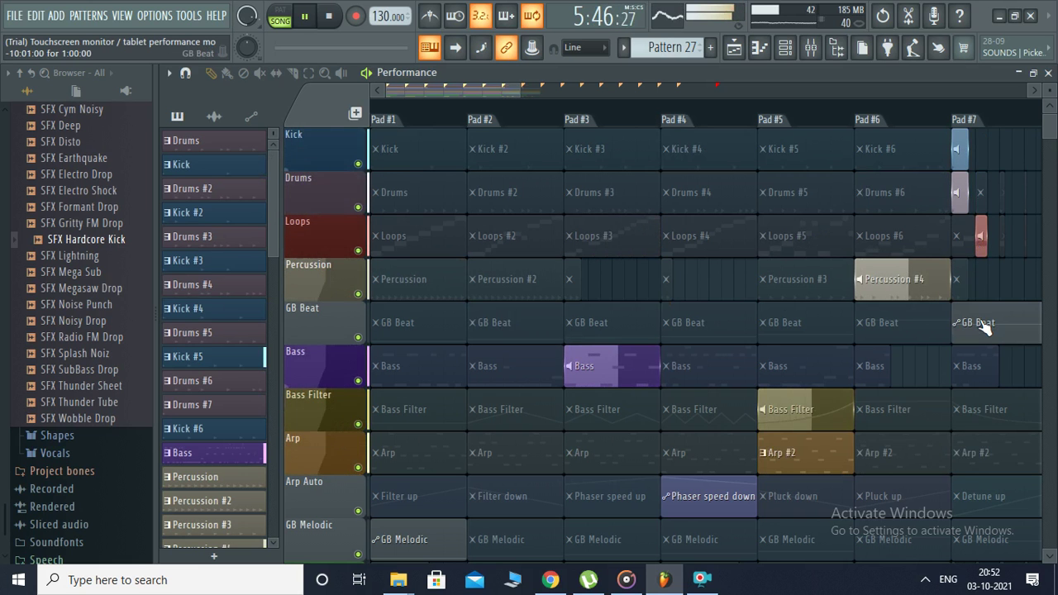
left_click(984, 407)
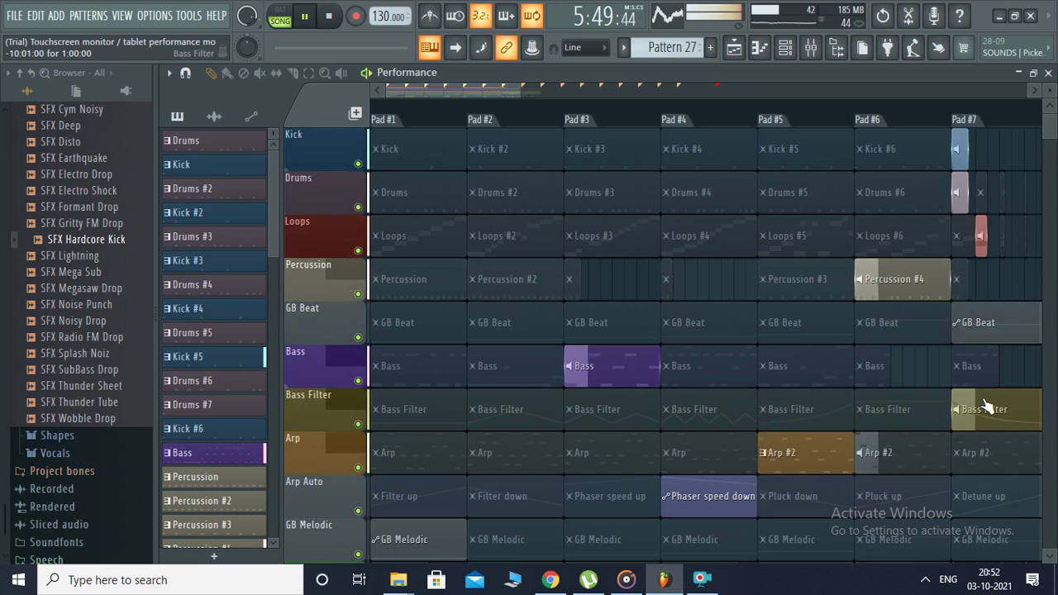
left_click(988, 459)
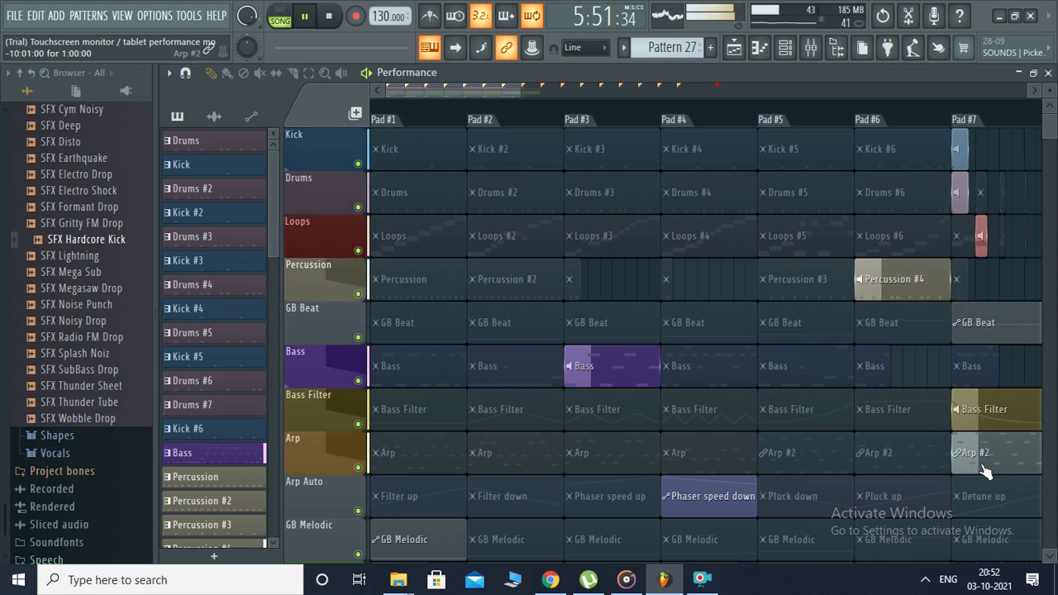
Step: Launch the Pad #6 GB Melodic and Pluck up clips, the Pad #5 Arp #2 clip and the Pad #4 Bass Filter clip
scroll(845, 384, "down", 4)
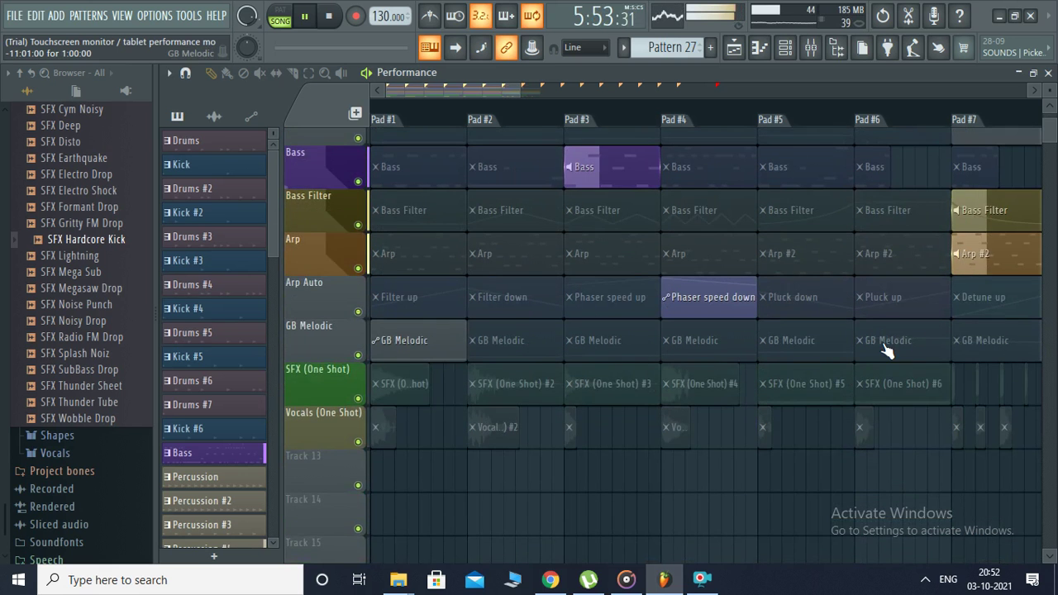
left_click(885, 348)
left_click(872, 302)
left_click(790, 256)
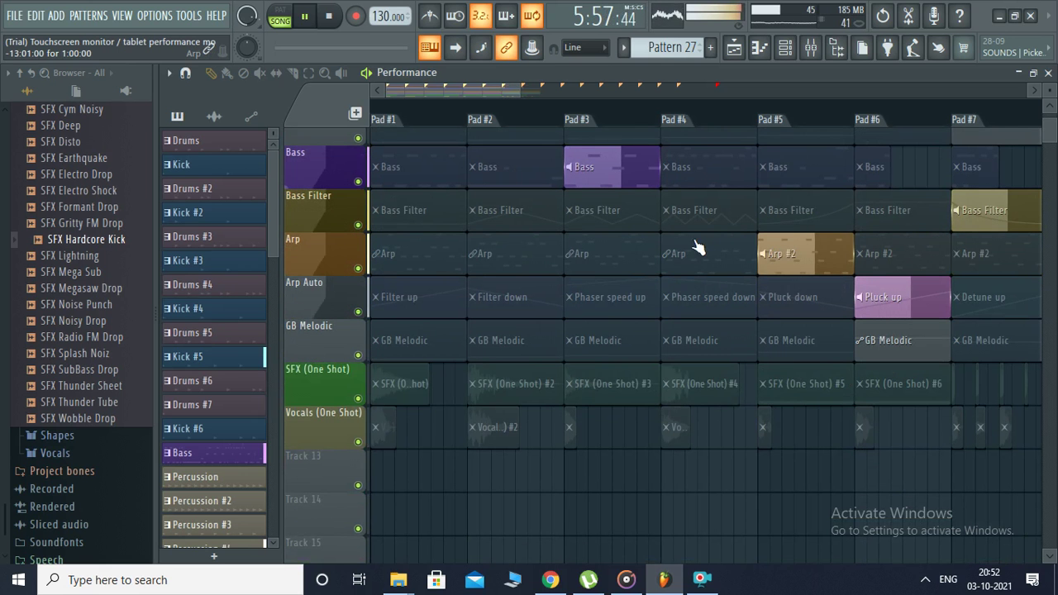
left_click(674, 213)
Step: Launch Kick #5, Drums #2, Loops #6, Percussion #2 and the Pad #6 GB Beat clip
scroll(671, 223, "up", 5)
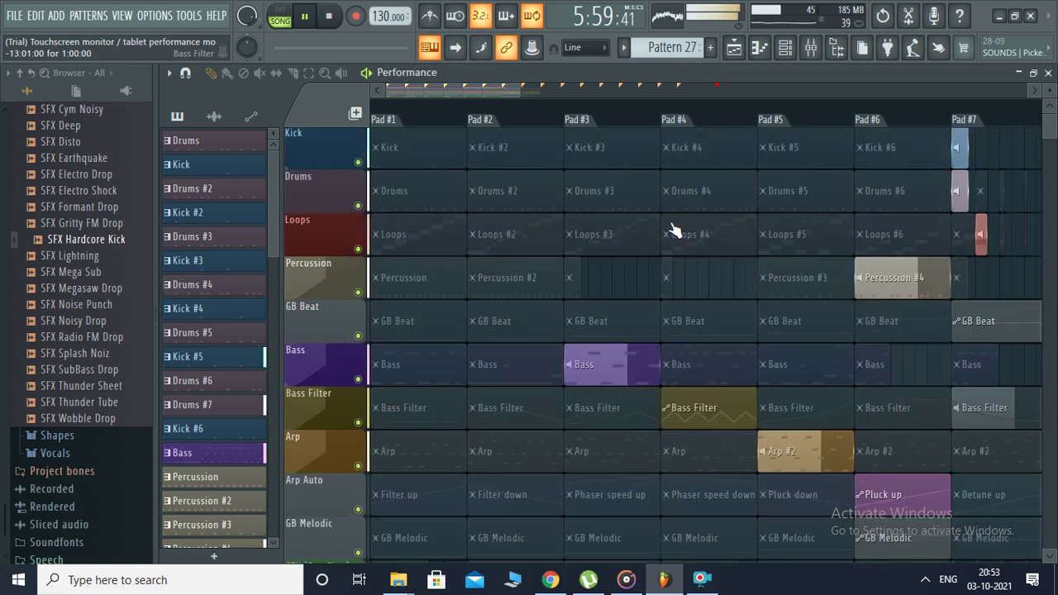
left_click(789, 155)
left_click(524, 199)
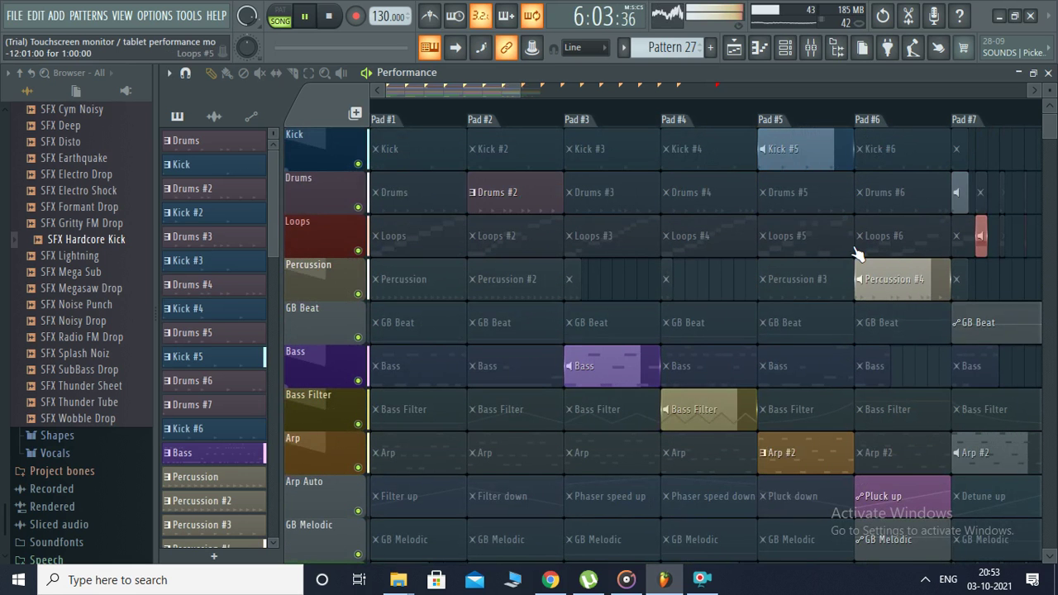
left_click(885, 248)
left_click(499, 281)
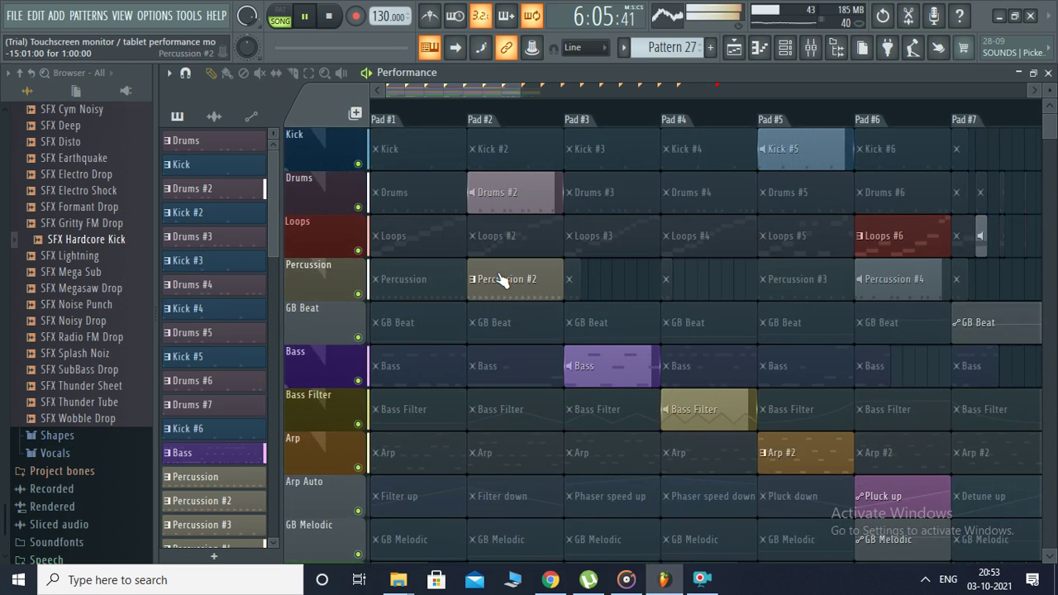
left_click(897, 329)
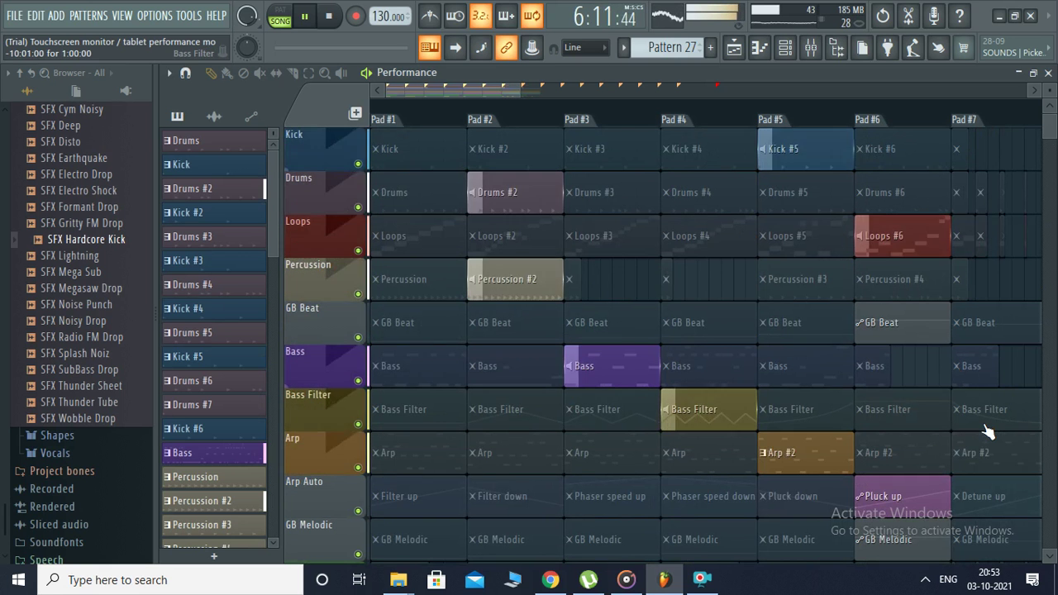
Step: Launch the Pad #6 Bass Filter, Pad #3 Arp and Pad #4 GB Melodic clips, plus Filter up on Arp Auto
left_click(904, 420)
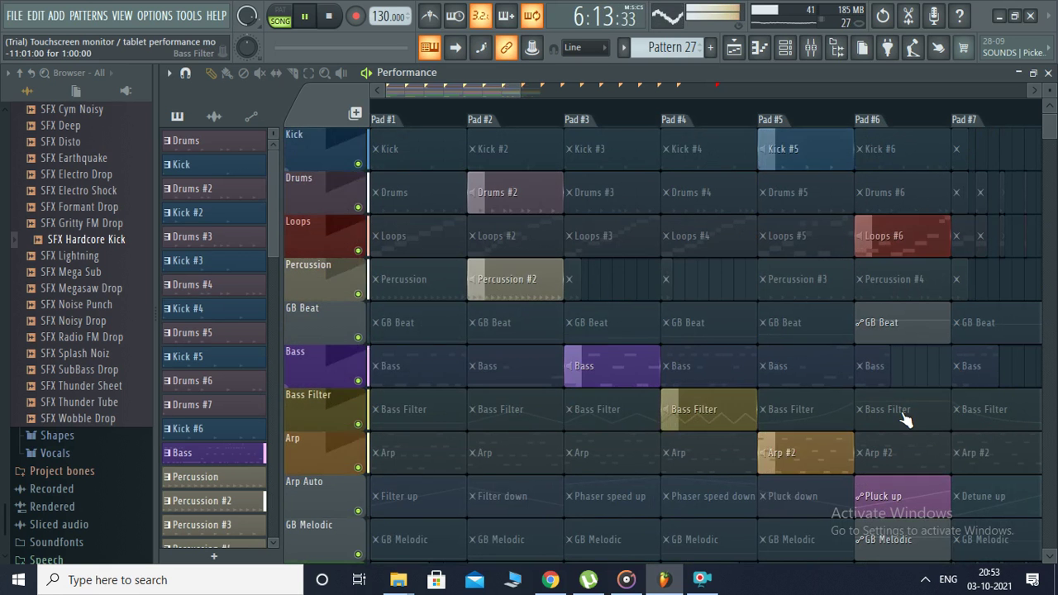
left_click(421, 508)
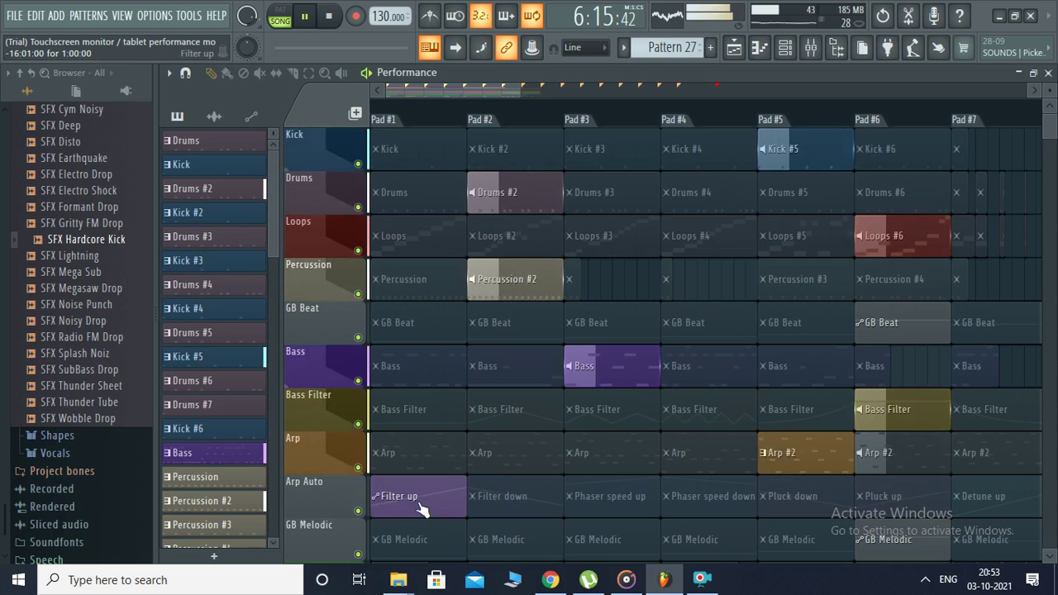
left_click(627, 468)
scroll(629, 467, "down", 5)
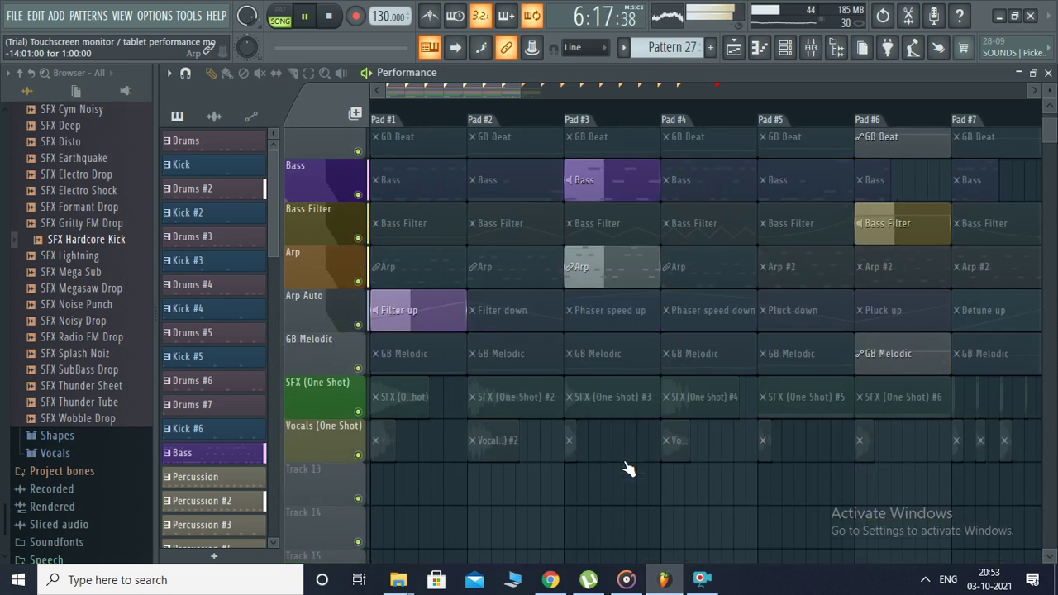
left_click(734, 349)
Step: Launch Loops #5, the Pad #4 Bass Filter clip and the Pad #1 Bass clip
scroll(735, 359, "up", 5)
left_click(798, 240)
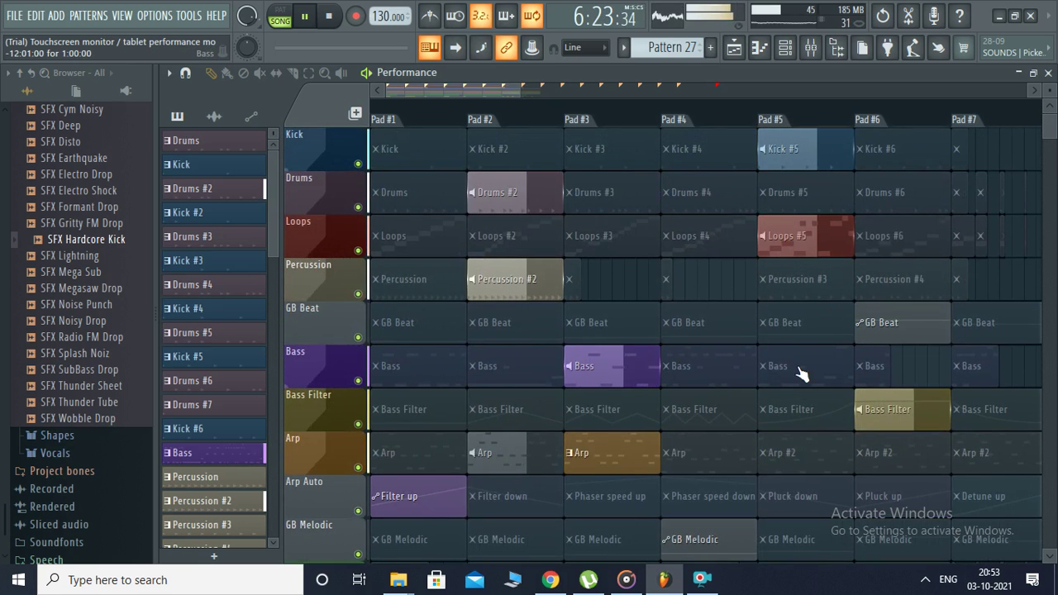
scroll(801, 373, "down", 5)
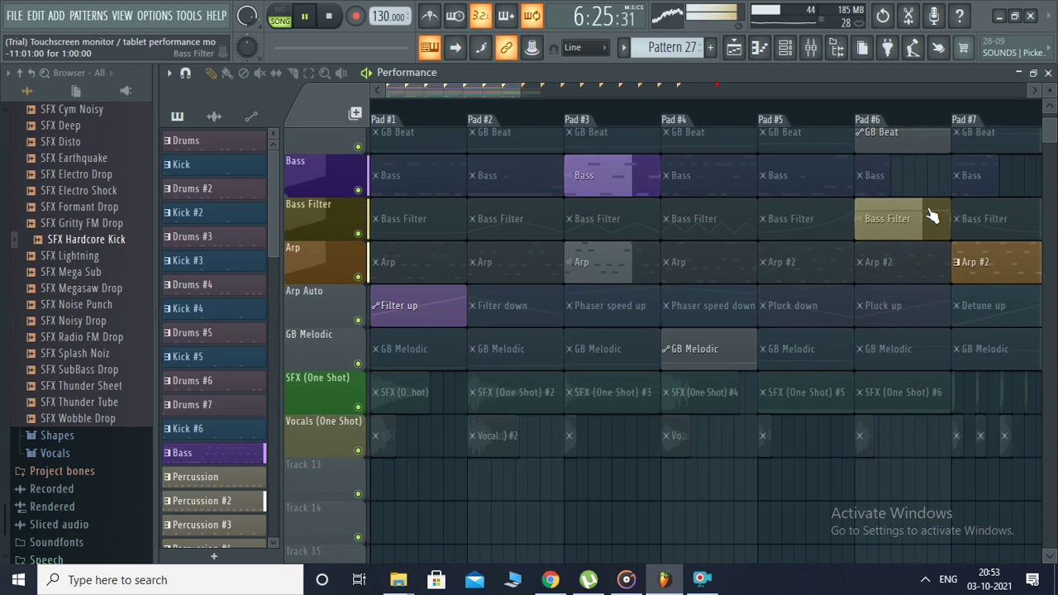
left_click(703, 221)
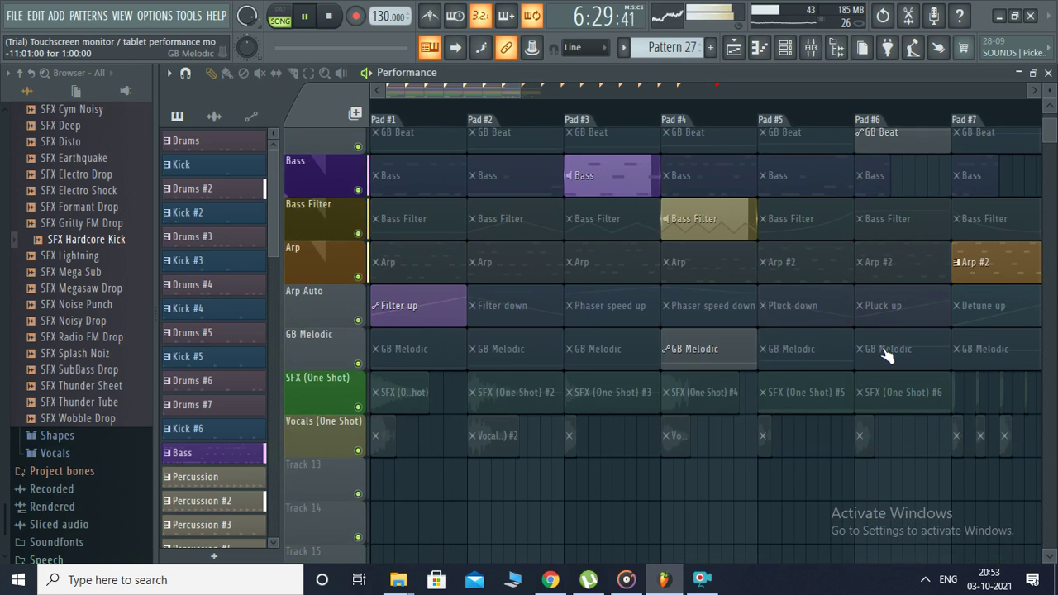
scroll(885, 355, "up", 5)
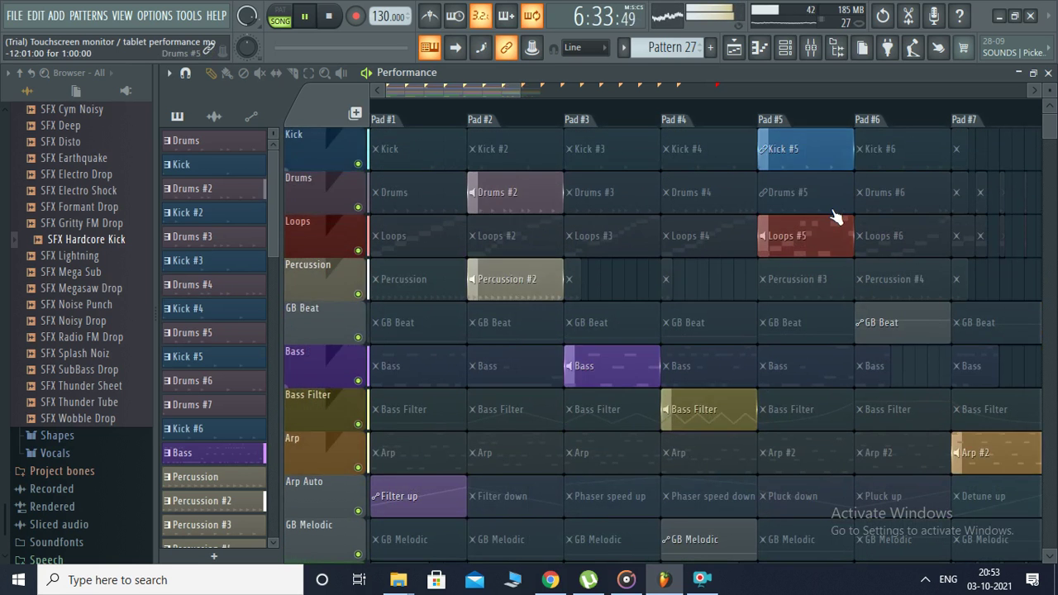
left_click(429, 368)
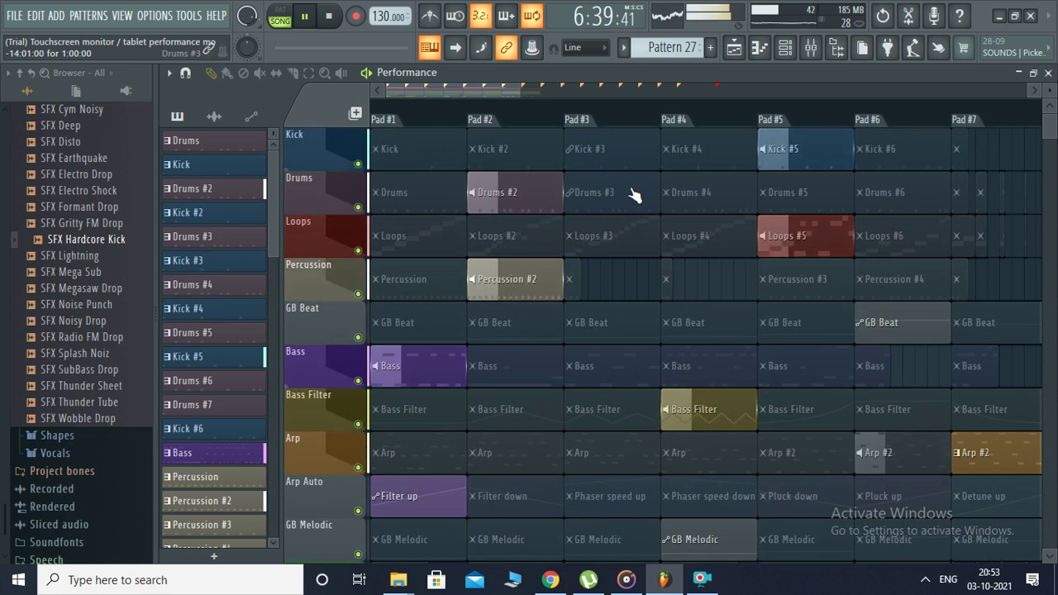
Step: Switch the Kick track through Kick #3 and Kick #4, and launch Drums #6 and the Pad #4 percussion and GB Beat clips
left_click(582, 157)
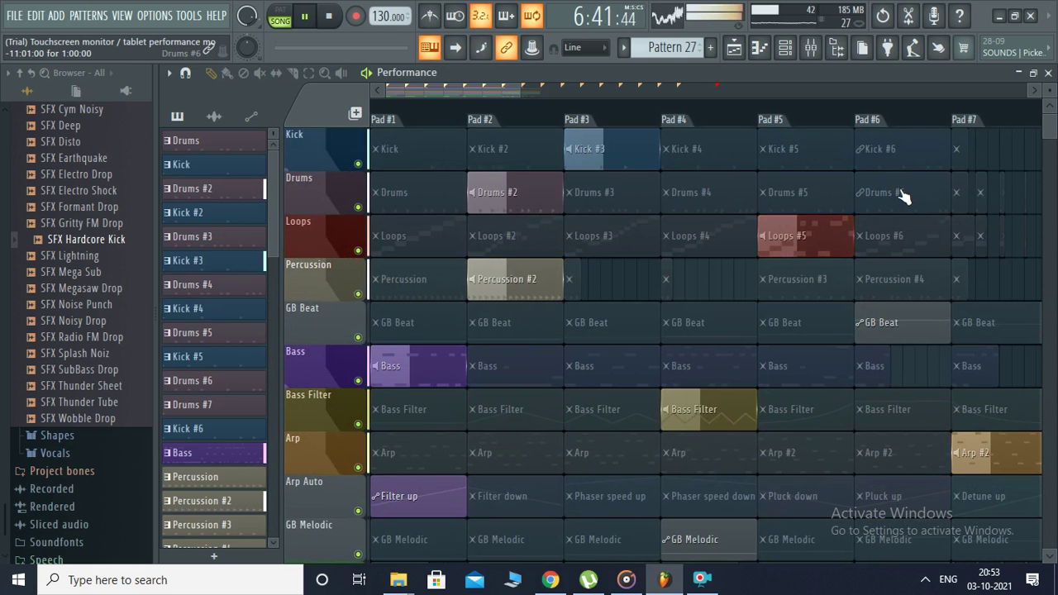
left_click(909, 196)
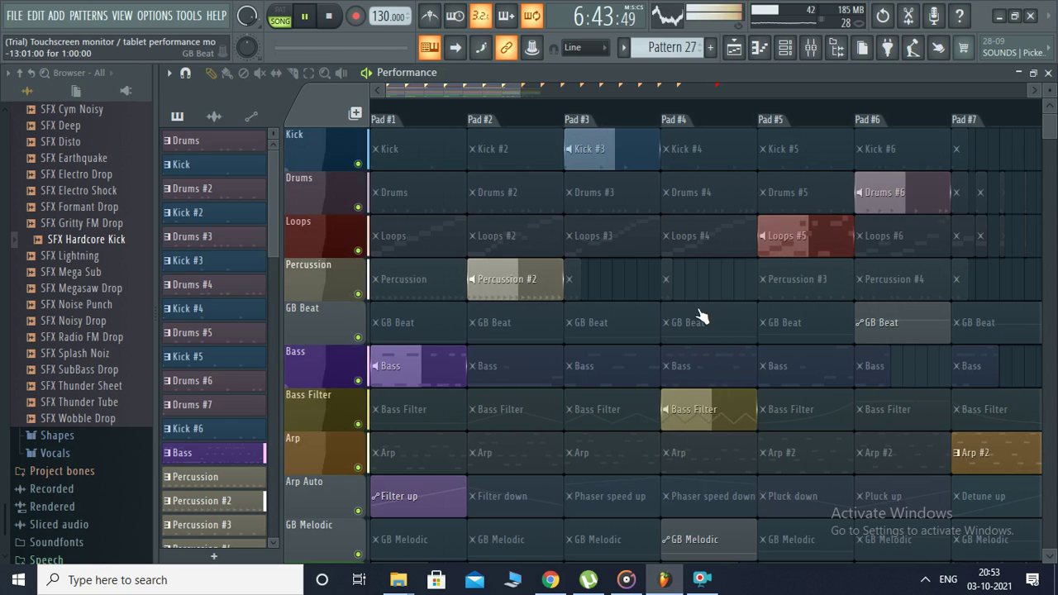
left_click(667, 285)
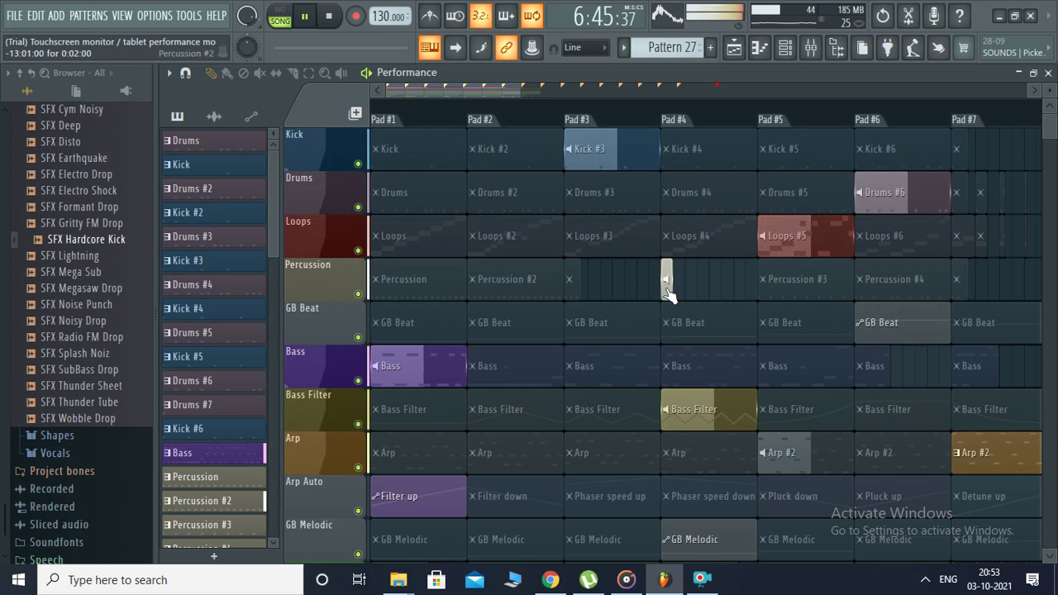
left_click(702, 153)
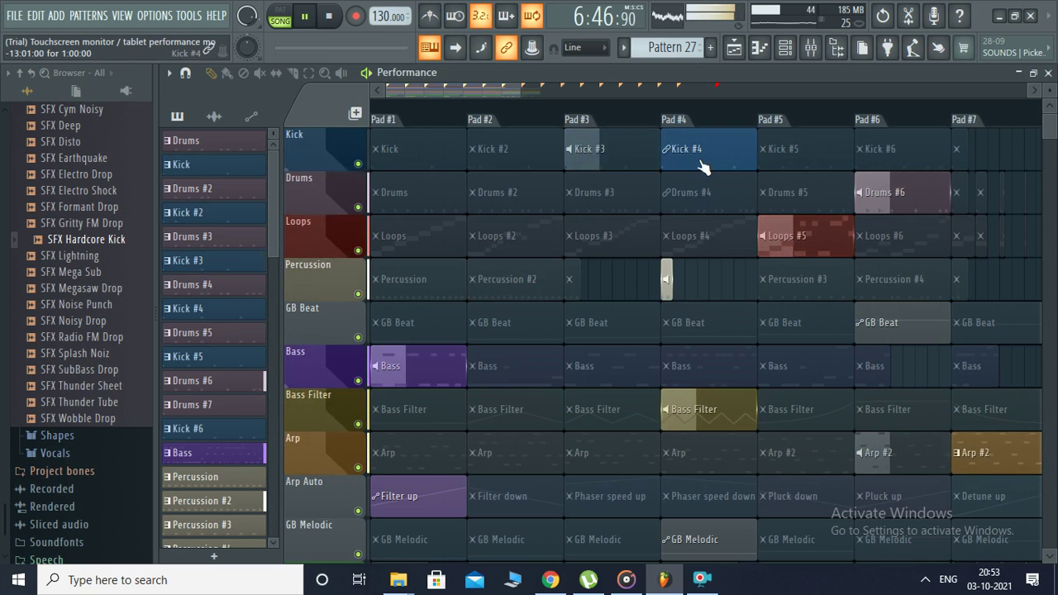
left_click(695, 330)
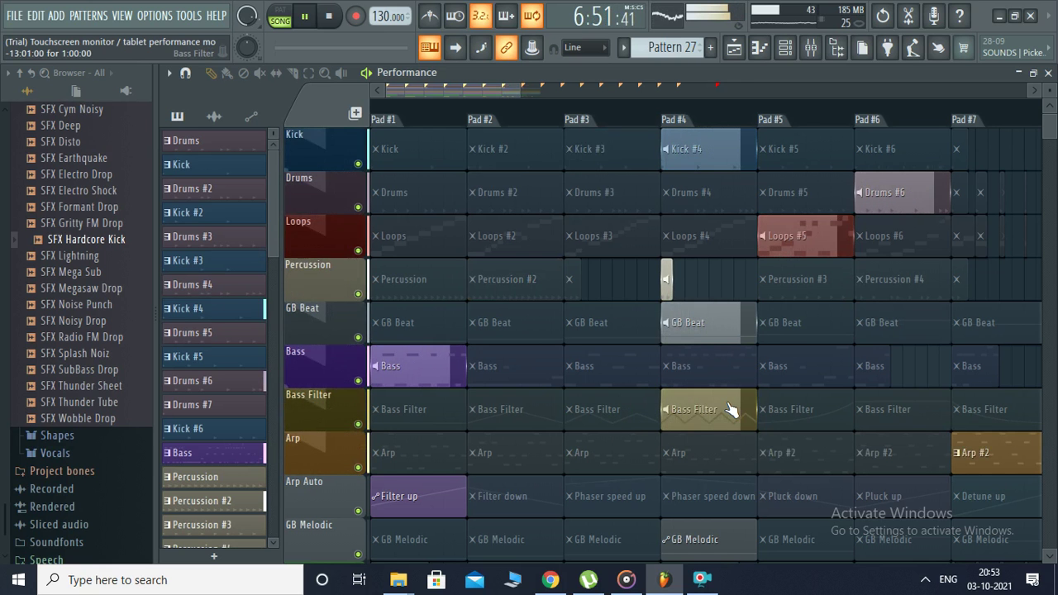
Step: Stop the Pad #4 GB Beat and Drums #6 clips, and launch Kick #3, the Pad #5 Arp #2 clip and the Pad #4 Bass Filter clip
left_click(721, 334)
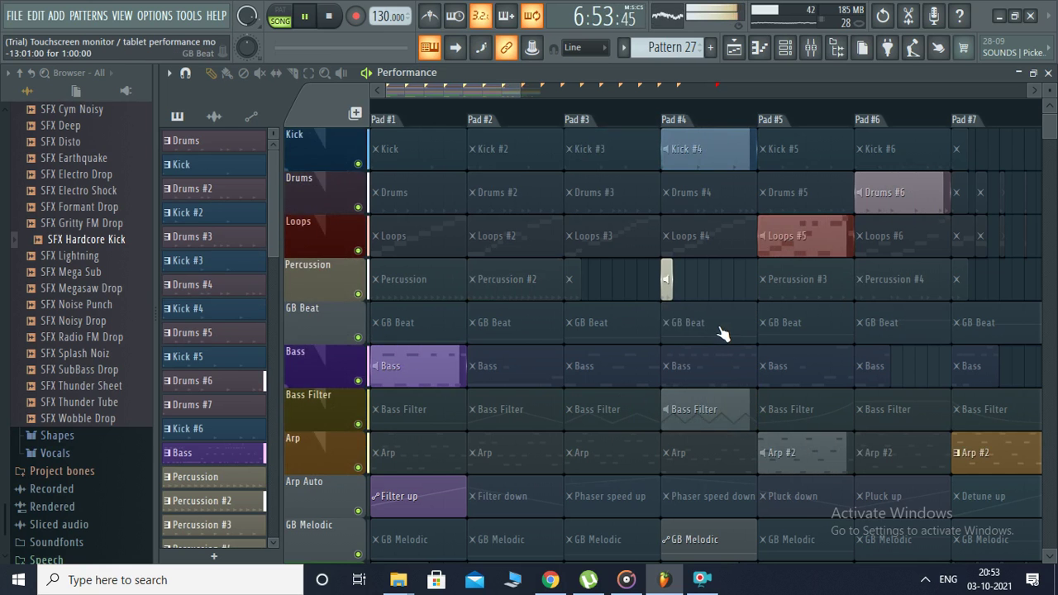
left_click(885, 190)
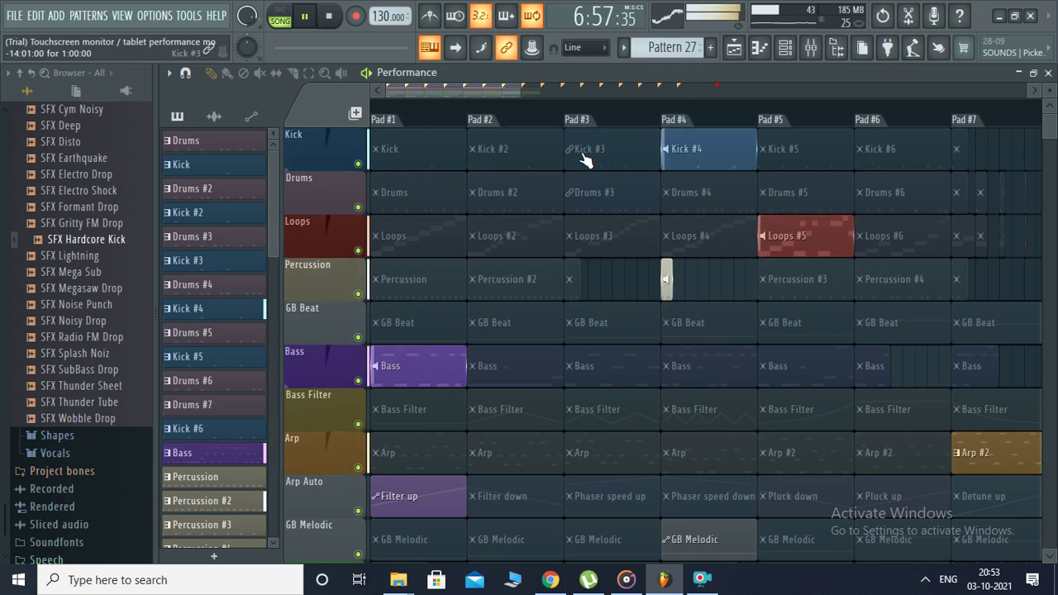
left_click(814, 438)
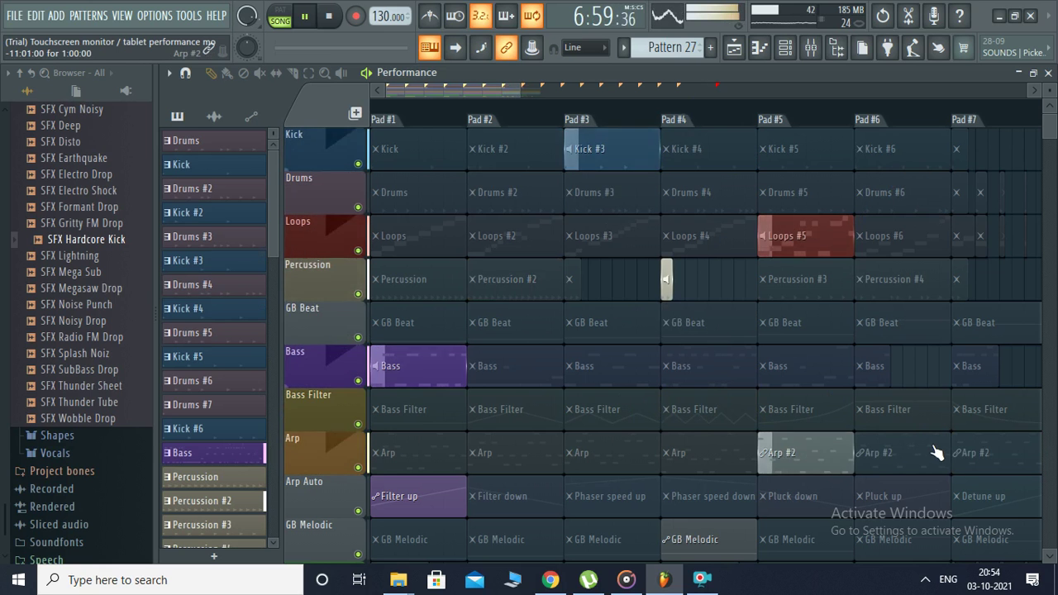
left_click(725, 429)
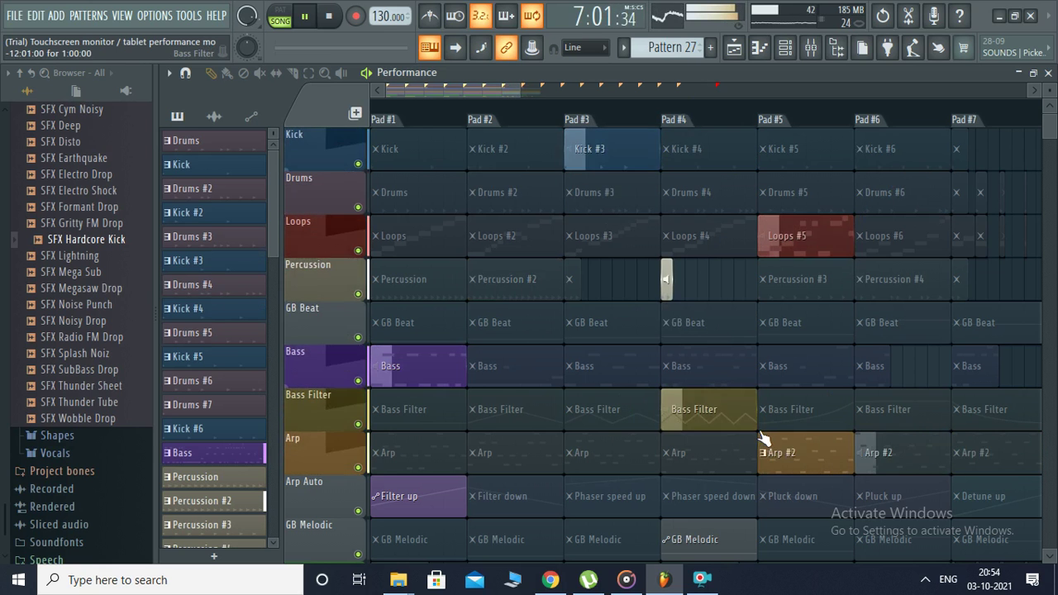
Step: Launch the Pad #3 GB Melodic clip, Percussion #2 and the Pad #1 SFX (One Shot) clip
scroll(756, 436, "down", 5)
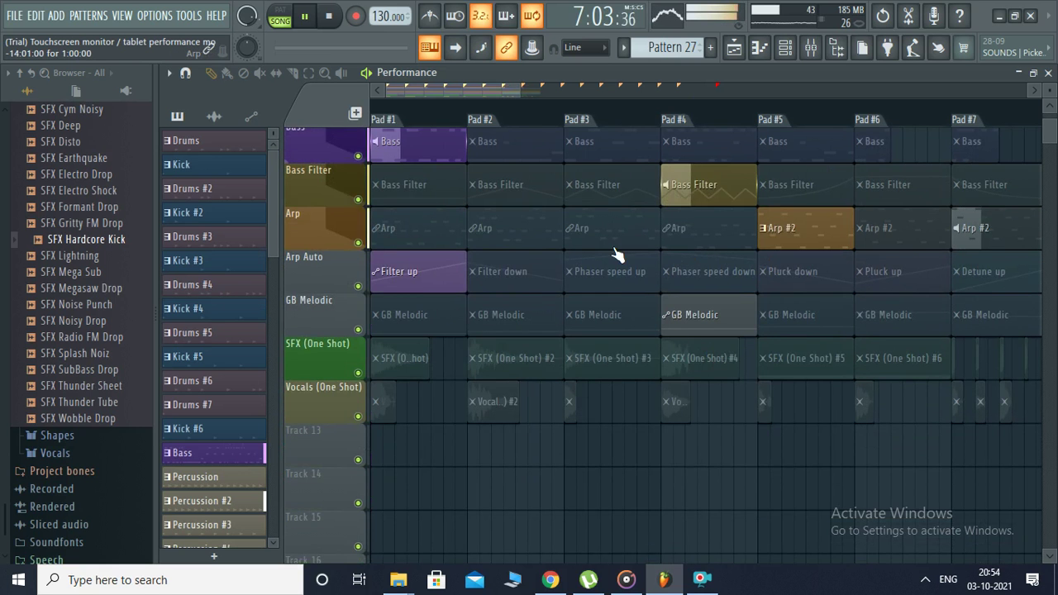
left_click(611, 318)
scroll(618, 314, "up", 5)
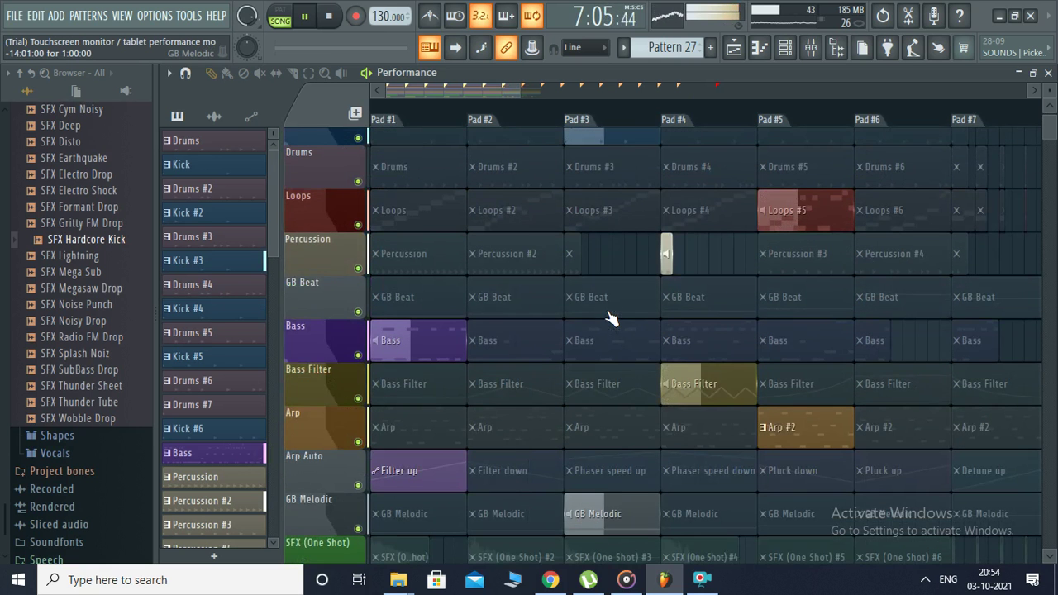
left_click(527, 248)
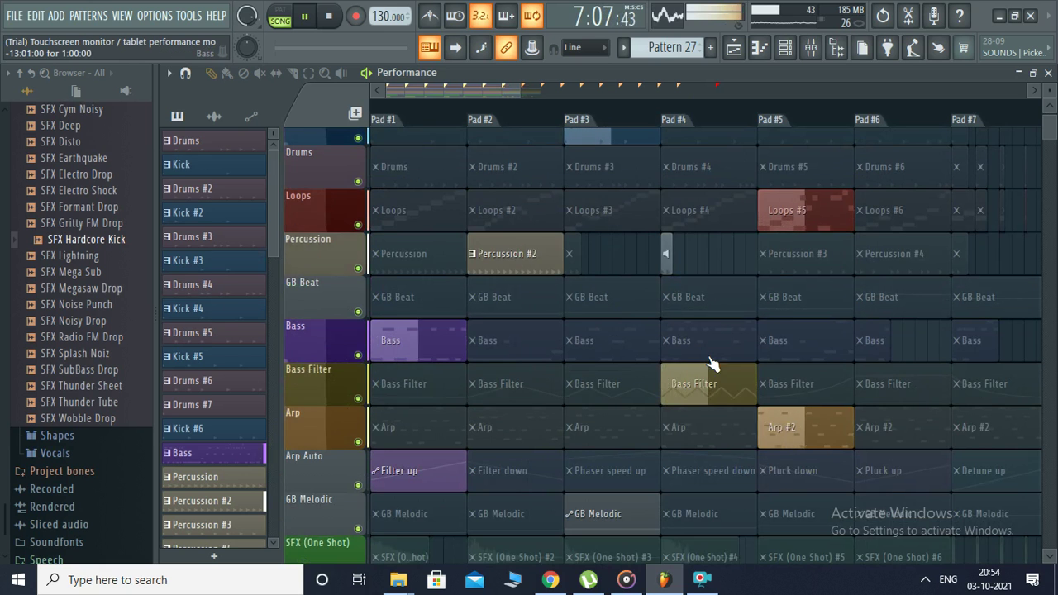
scroll(713, 365, "down", 3)
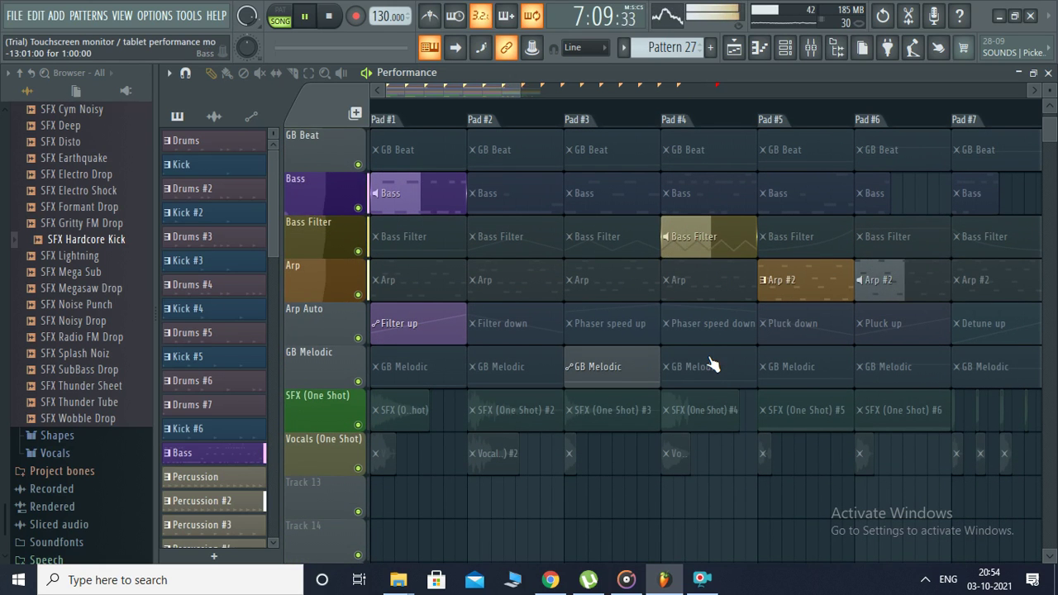
left_click(419, 416)
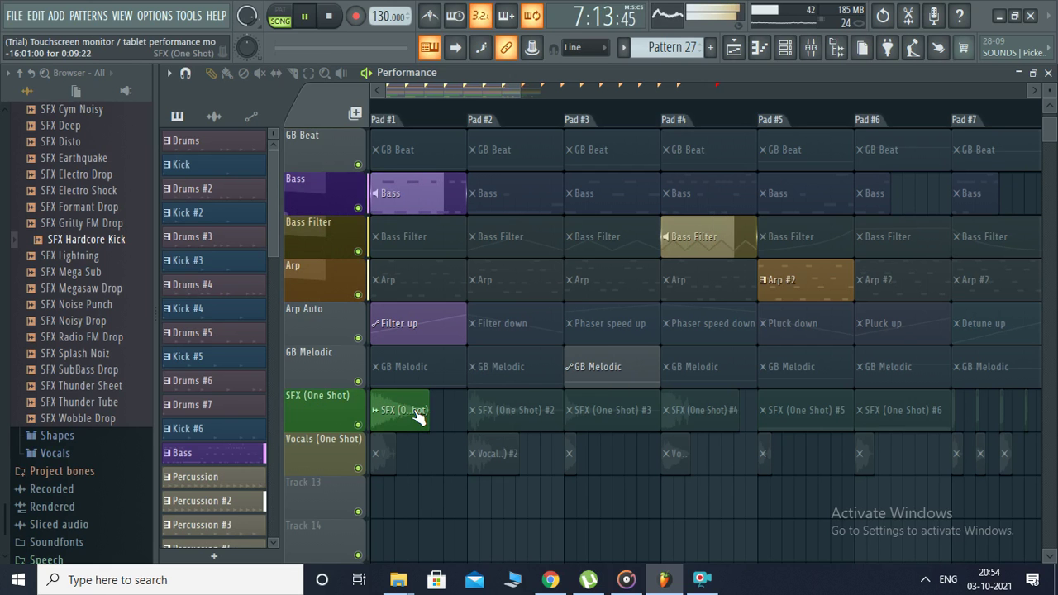
Step: Launch Percussion #3, the Pad #3 Arp clip and the Pad #4 GB Melodic clip
scroll(496, 381, "up", 4)
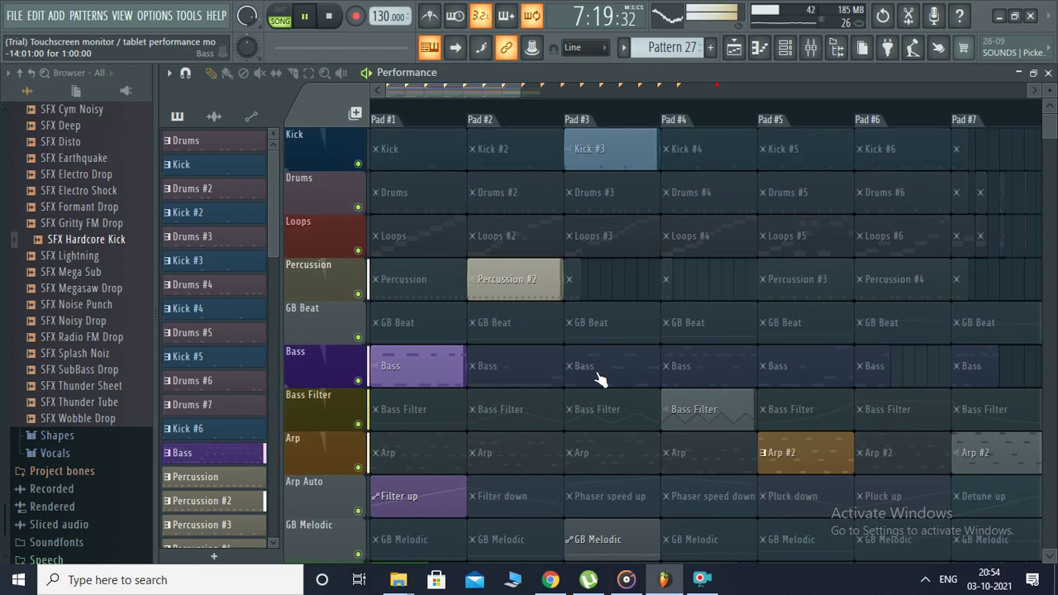
left_click(777, 287)
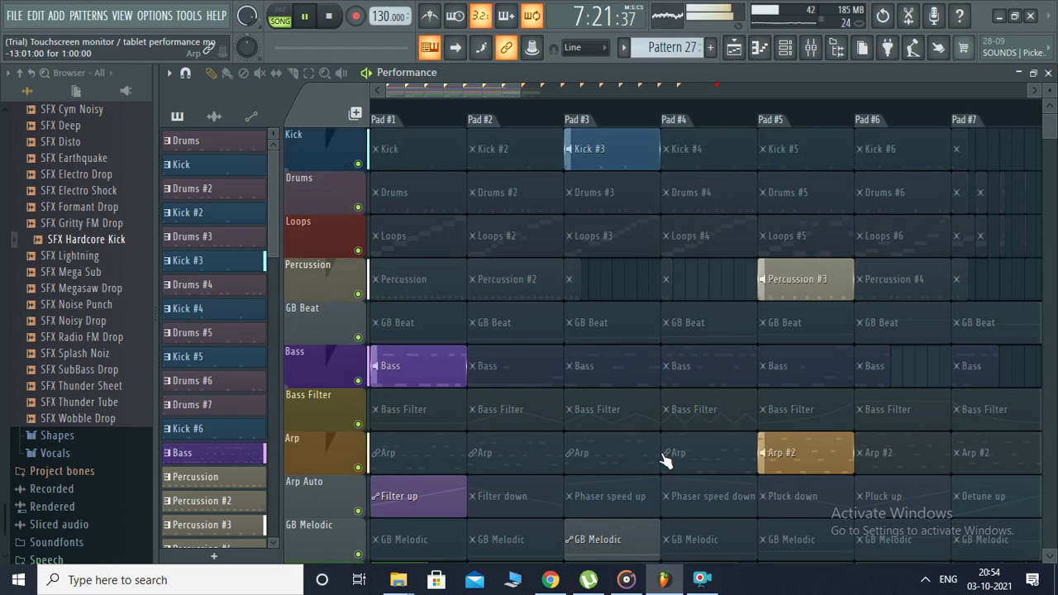
left_click(600, 460)
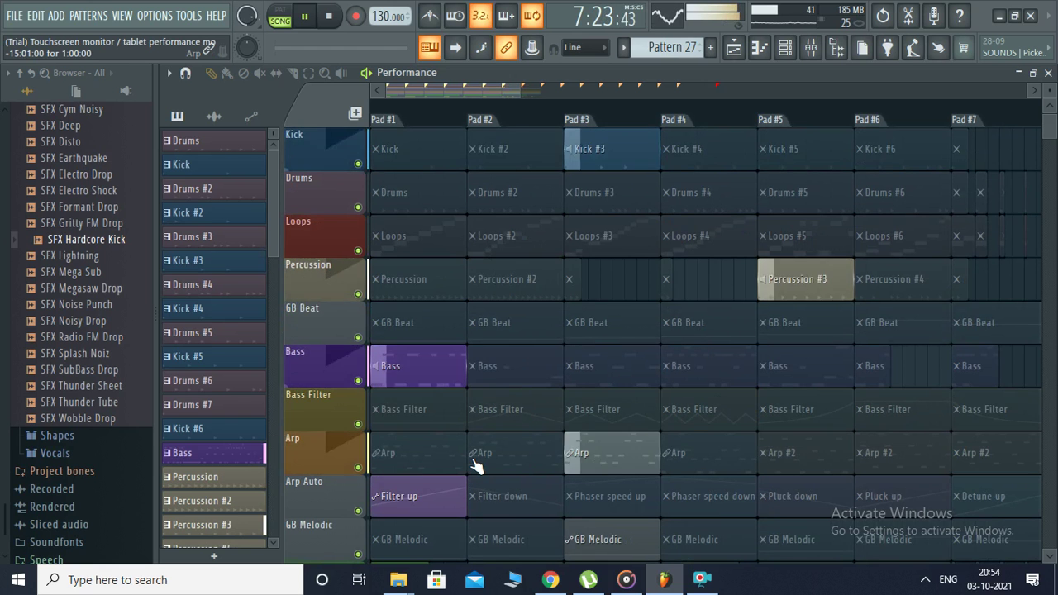
scroll(475, 458, "down", 3)
left_click(665, 363)
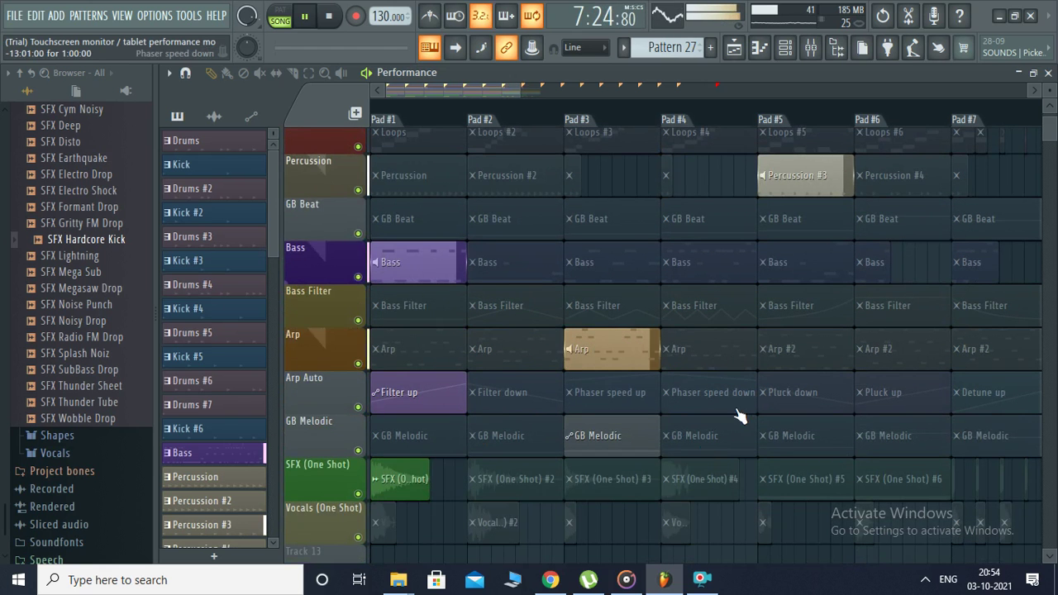
left_click(702, 446)
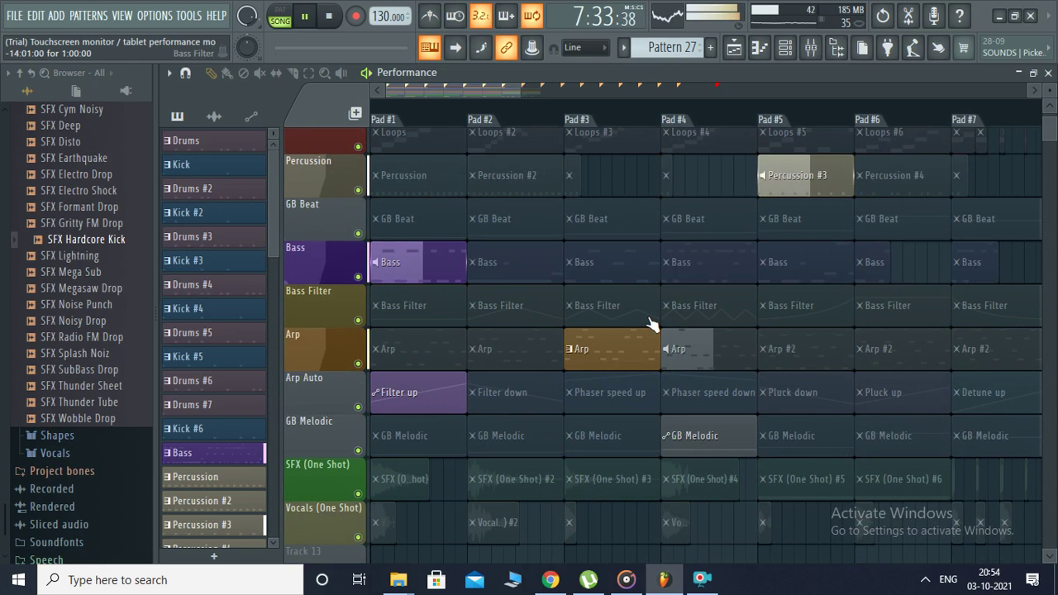
Step: Stop Kick #3, Percussion #3, the Pad #1 Bass clip and the Filter up automation clip
scroll(653, 325, "up", 3)
left_click(593, 146)
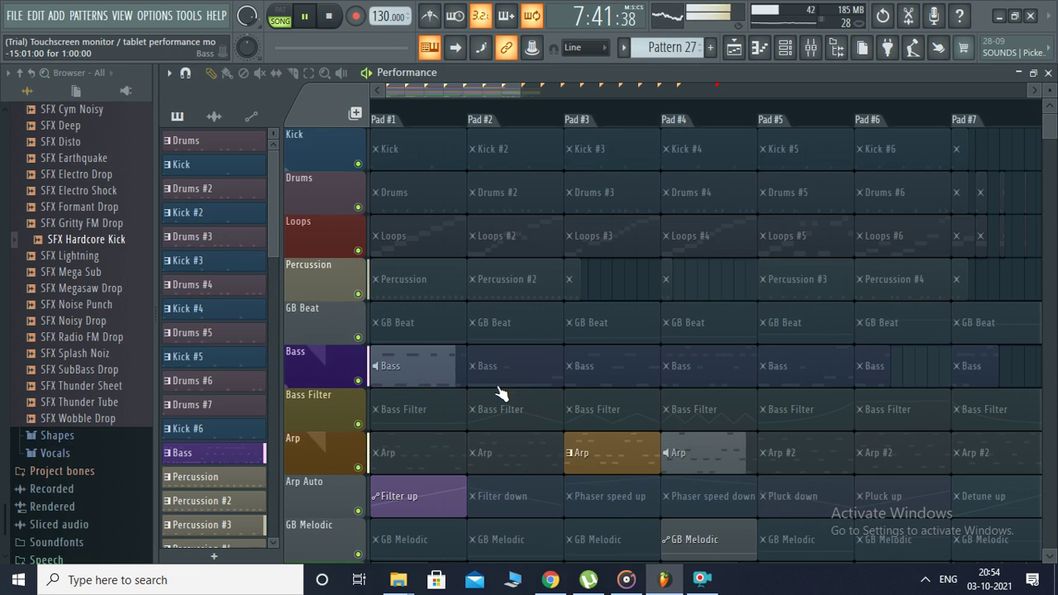
scroll(444, 529, "down", 4)
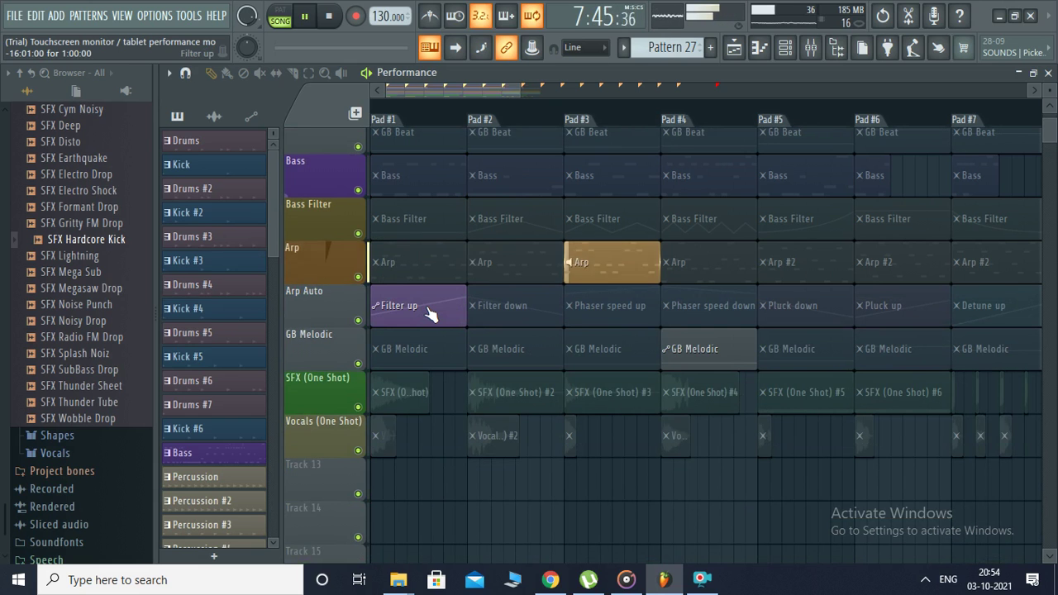
right_click(429, 314)
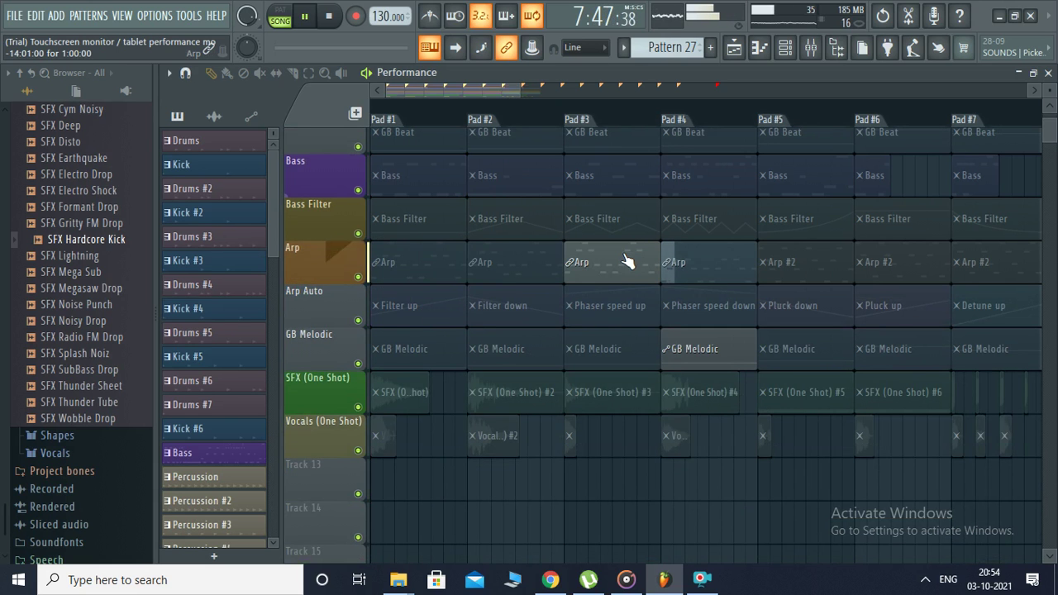
Step: Launch the Pad #5 Bass Filter clip, switch it to the Pad #6 one, and launch Kick #6 and Drums #6
left_click(798, 232)
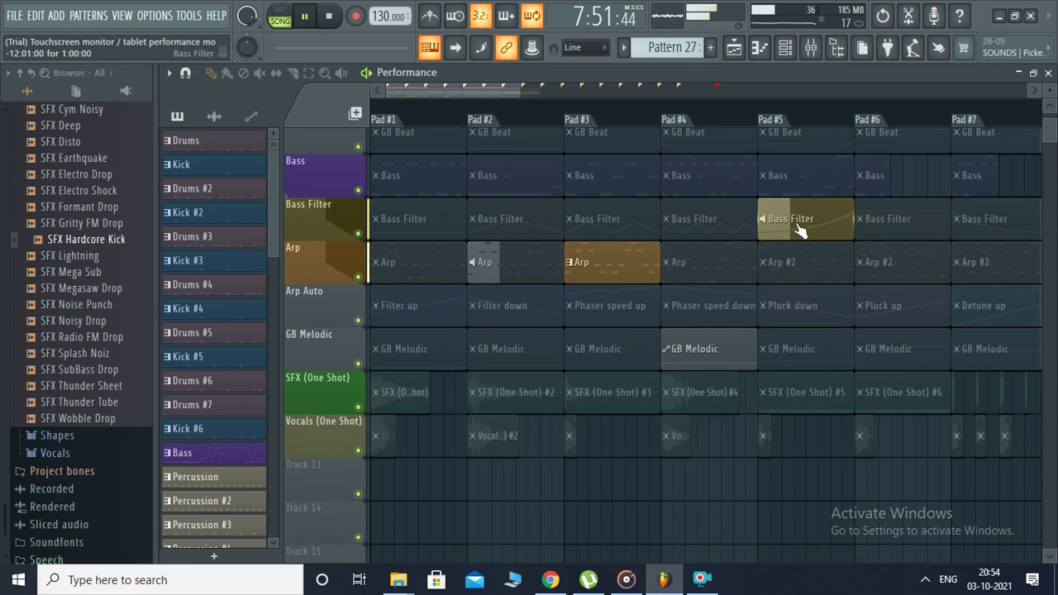
left_click(887, 234)
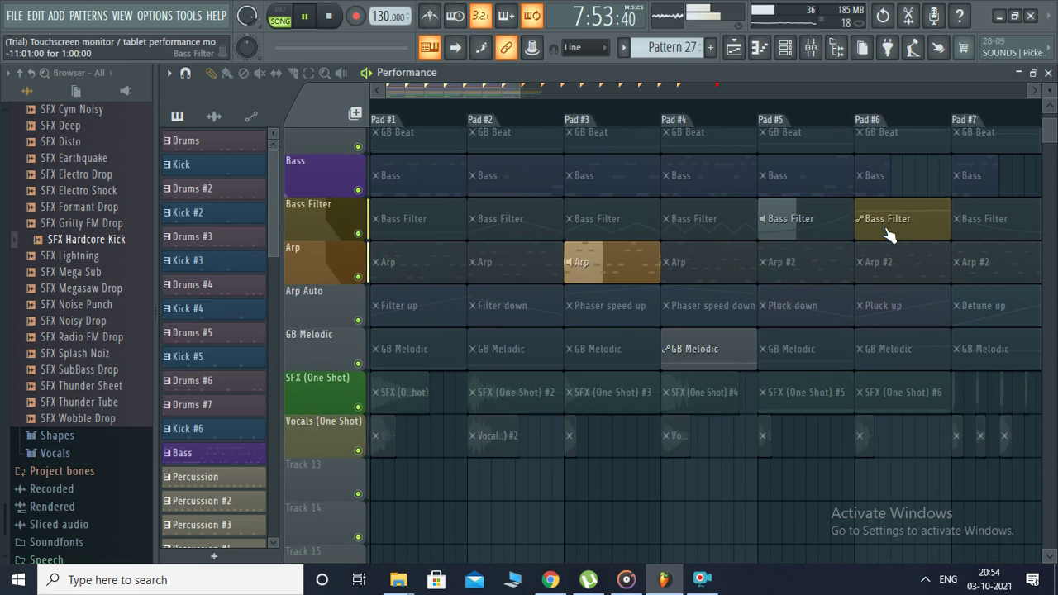
scroll(922, 320, "up", 4)
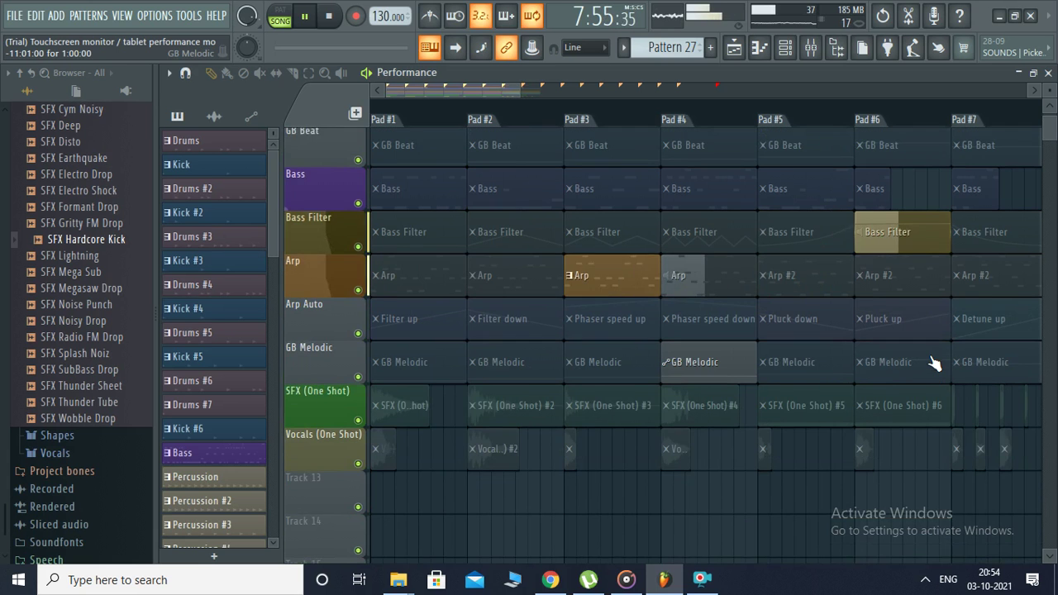
left_click(888, 165)
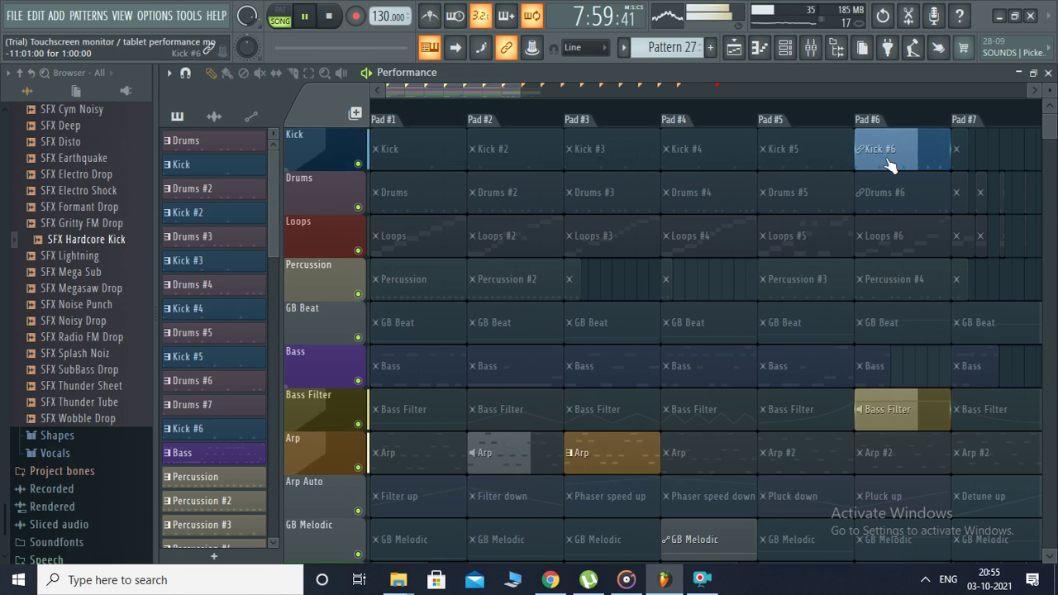
left_click(893, 209)
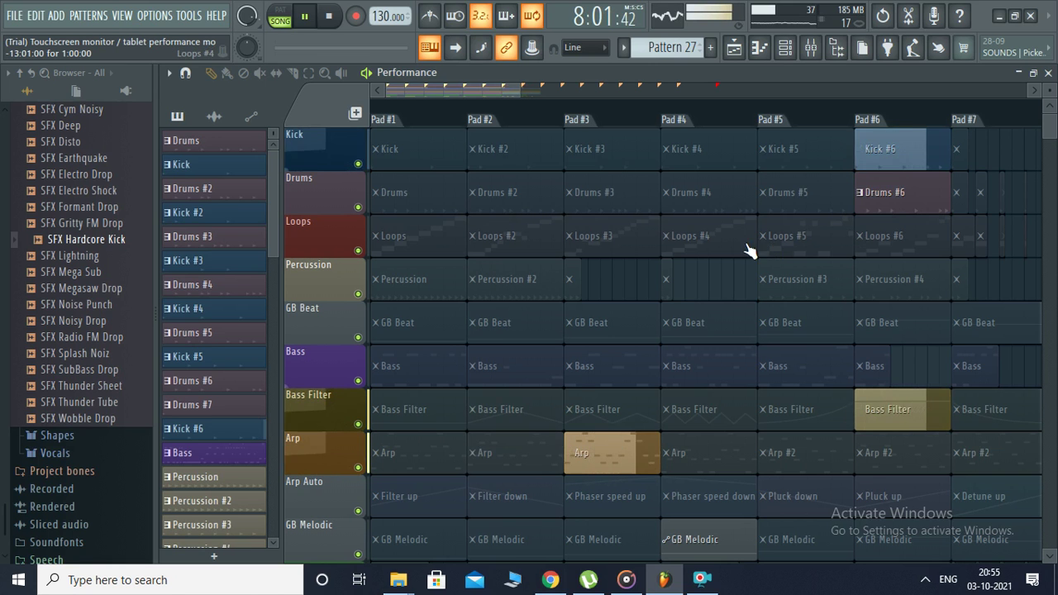
Step: Launch Loops #4, the Pad #2 GB Beat clip and the Pad #1 Percussion clip, and switch GB Beat to Pad #5
left_click(673, 241)
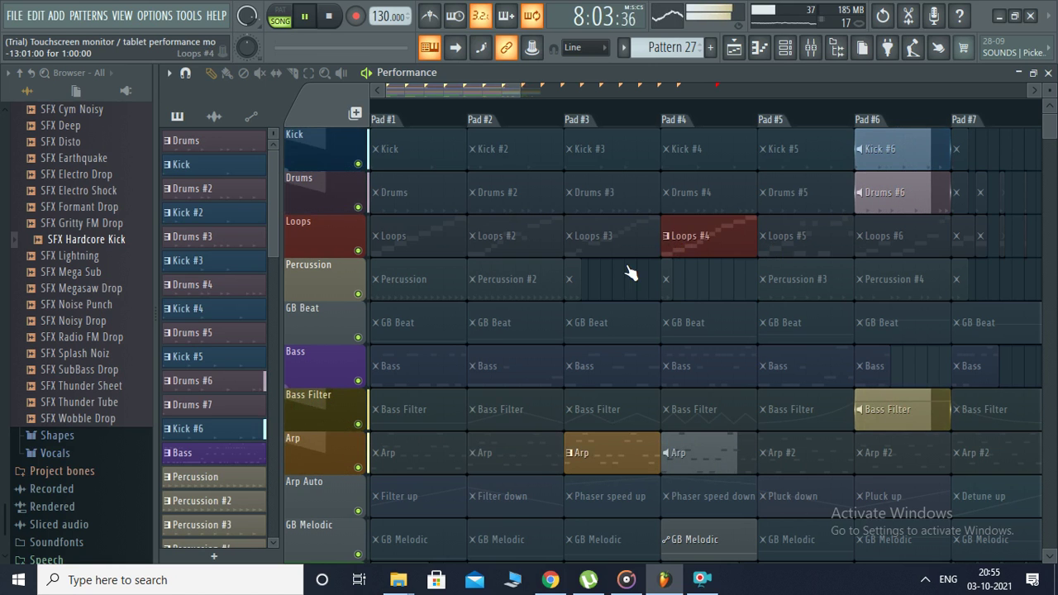
left_click(506, 326)
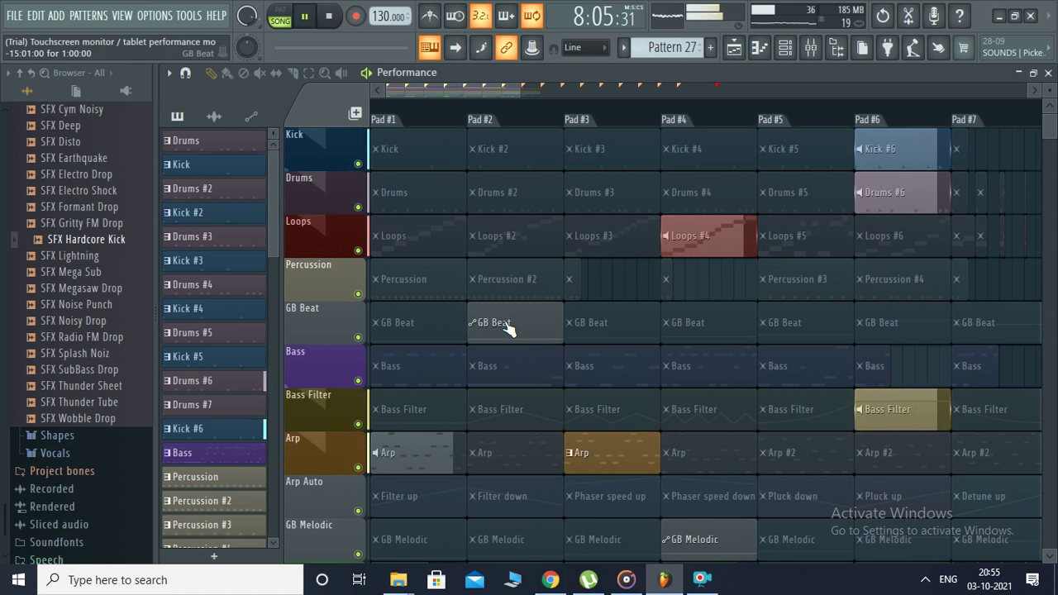
left_click(420, 277)
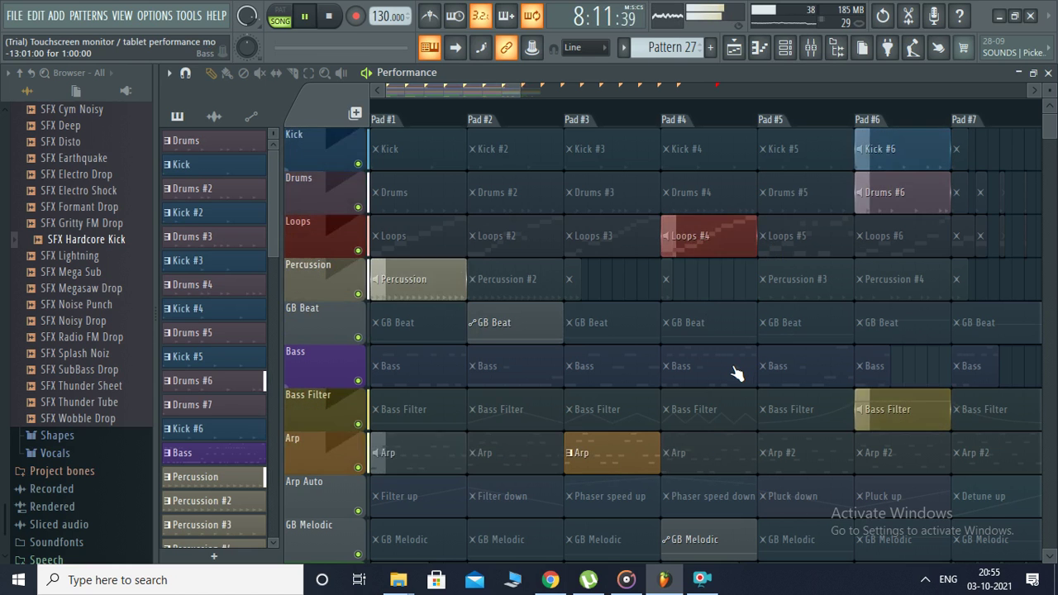
left_click(826, 324)
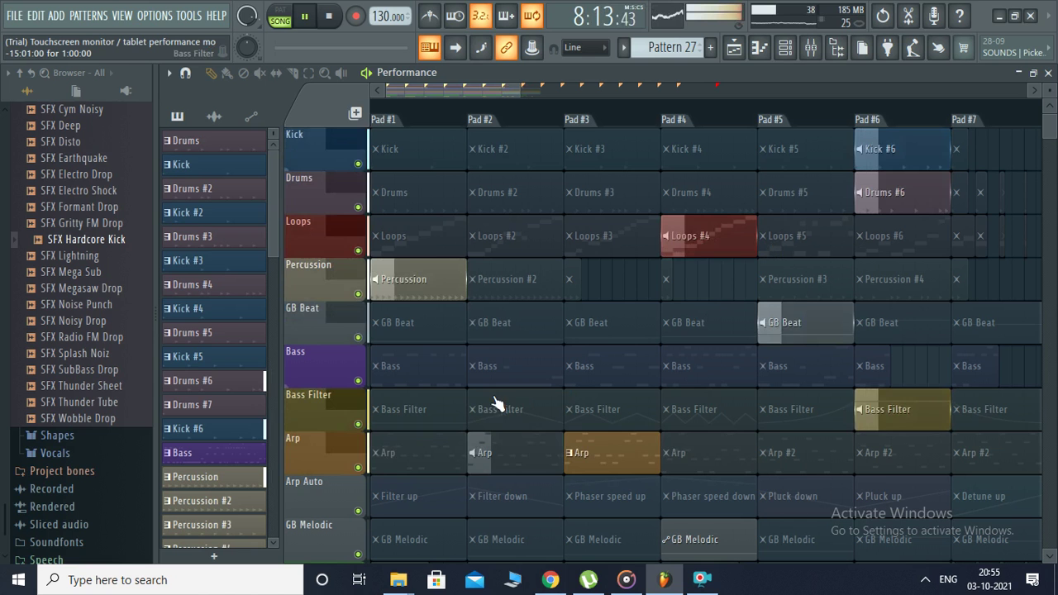
Step: Launch the Pad #1 Bass clip, switch Arp from Pad #6 to Pad #3, and switch Arp Auto from Phaser speed up to Pluck down
left_click(409, 384)
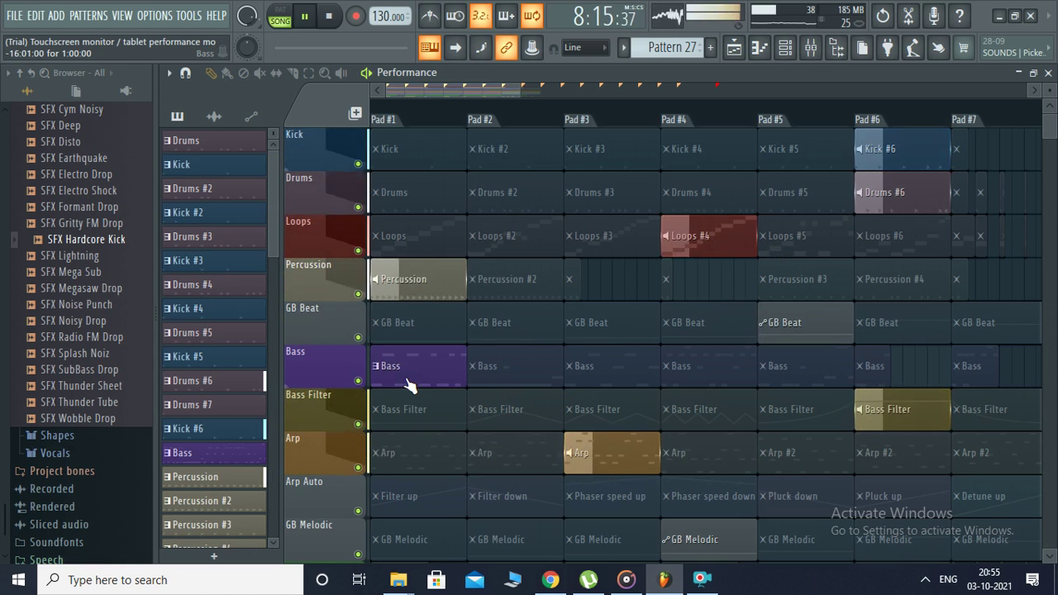
left_click(868, 467)
scroll(868, 467, "down", 3)
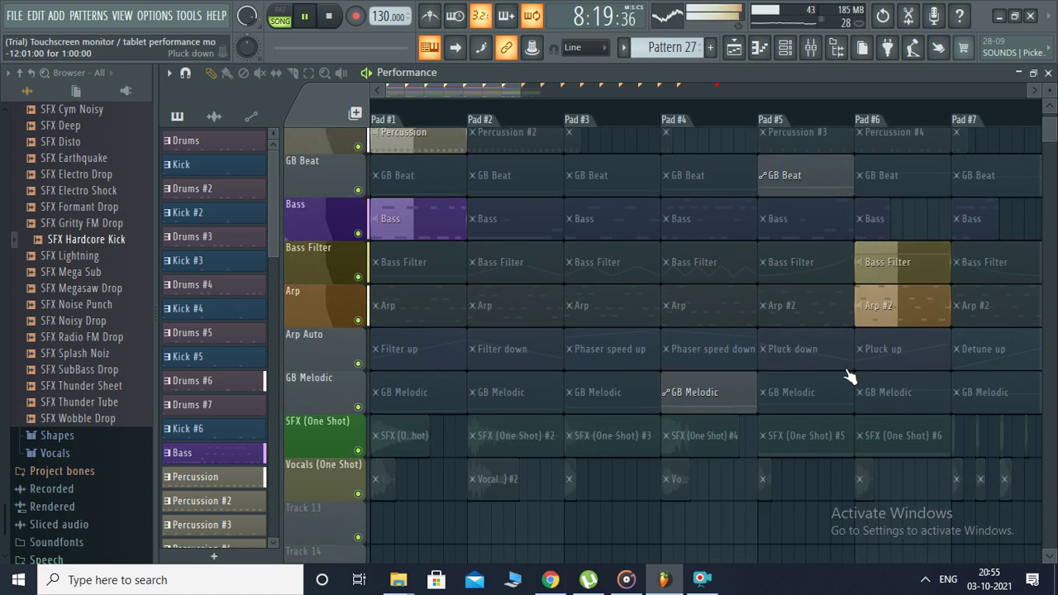
left_click(608, 352)
left_click(578, 307)
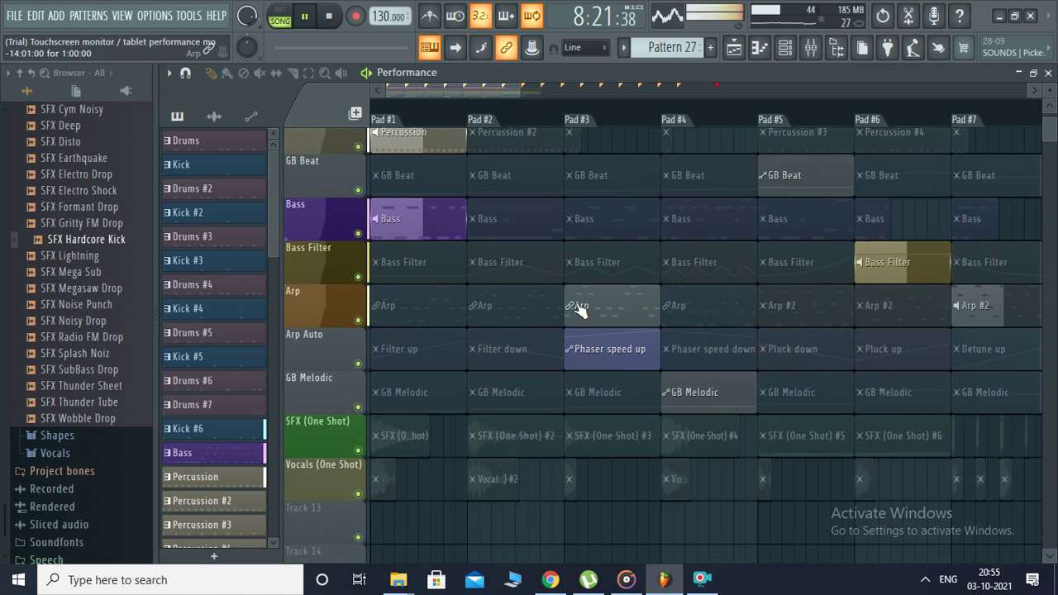
left_click(821, 361)
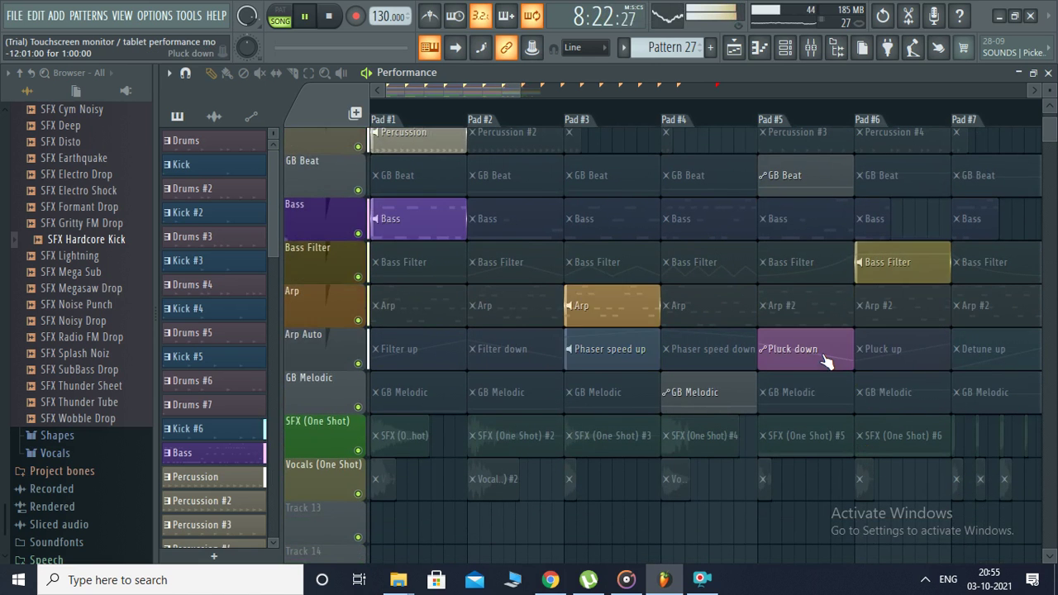
Step: Launch the Pad #2 GB Melodic clip, the Pad #1 Arp clip and the Pad #3 Bass Filter and GB Beat clips
left_click(481, 393)
left_click(416, 305)
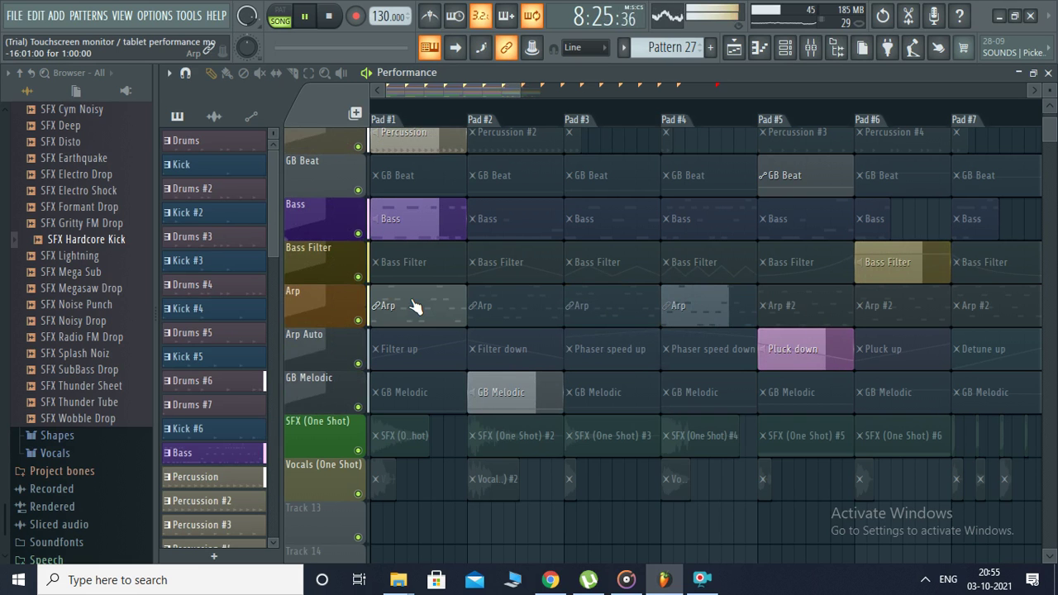
left_click(622, 276)
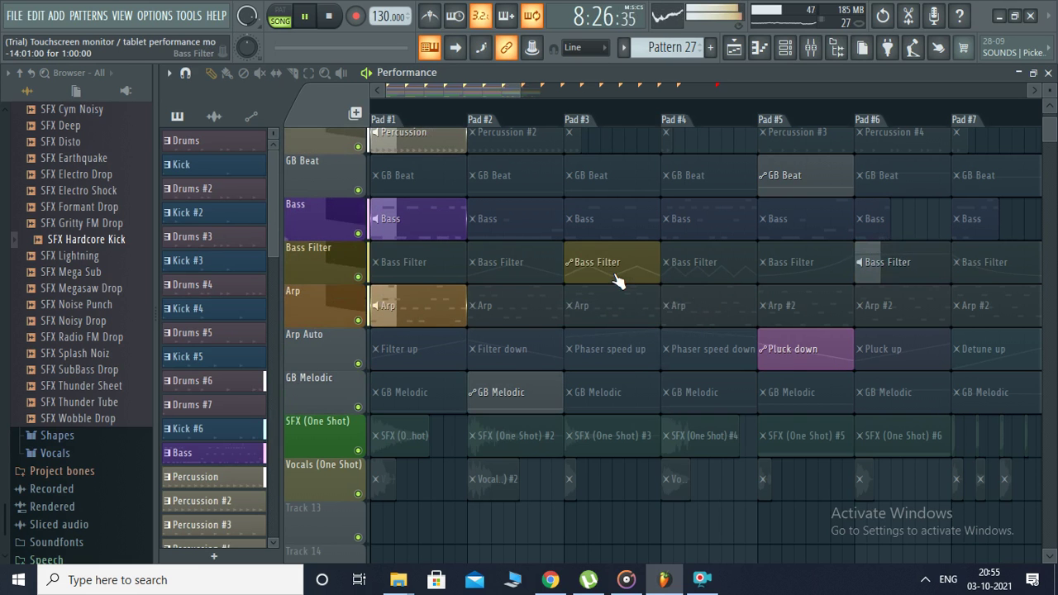
left_click(620, 182)
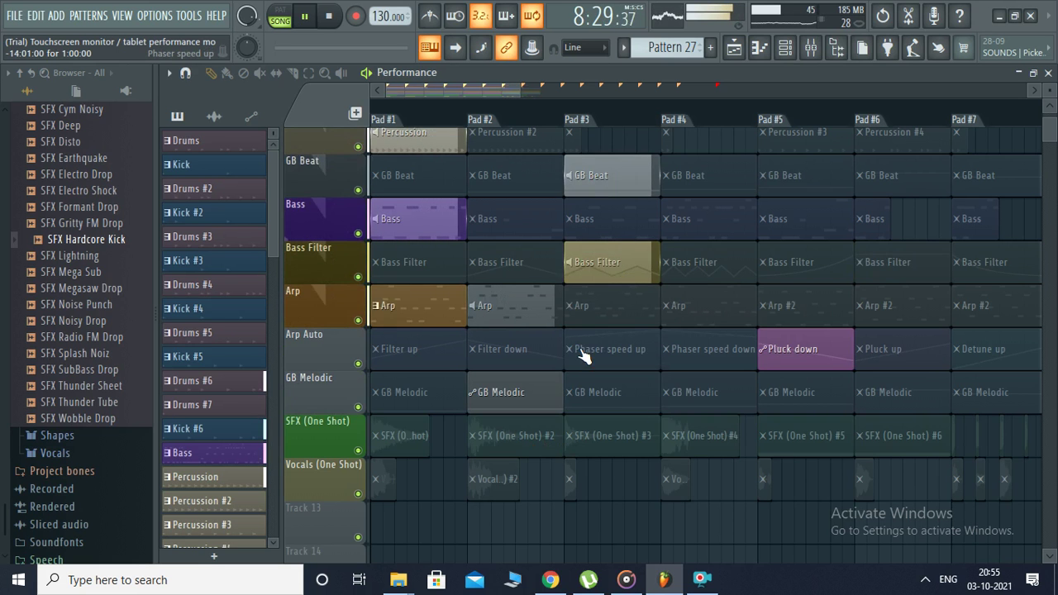
Step: Switch the GB Melodic track to its Pad #5 clip and on to its Pad #4 clip
scroll(581, 358, "up", 3)
scroll(783, 296, "down", 5)
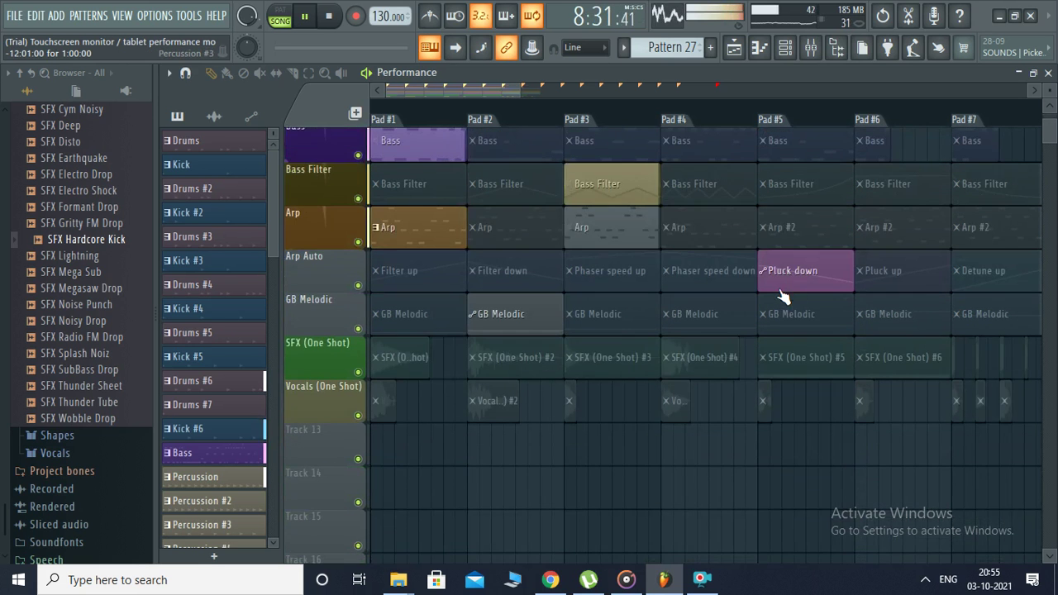
left_click(815, 329)
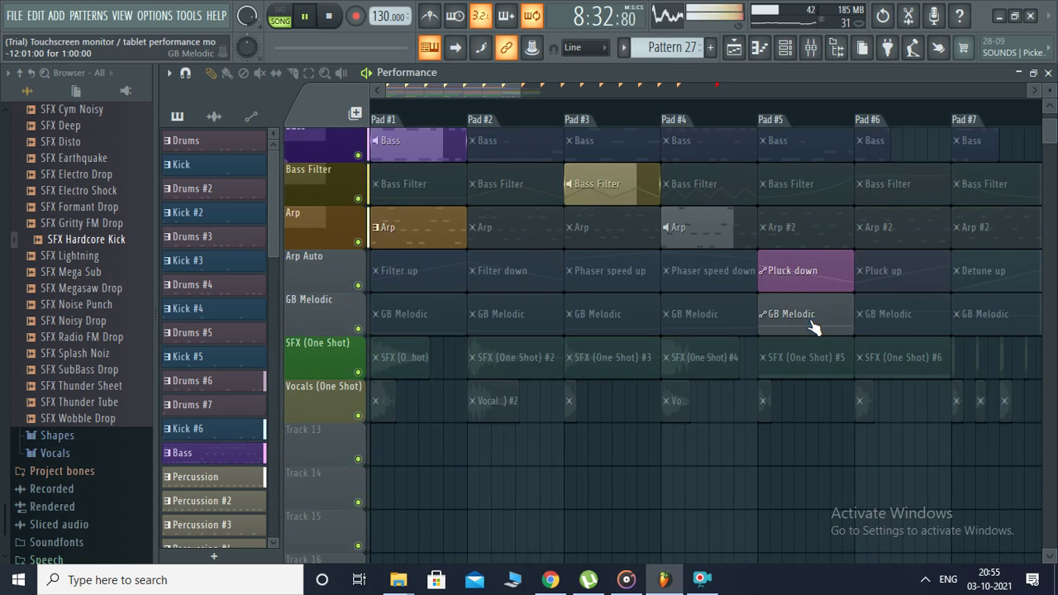
left_click(718, 317)
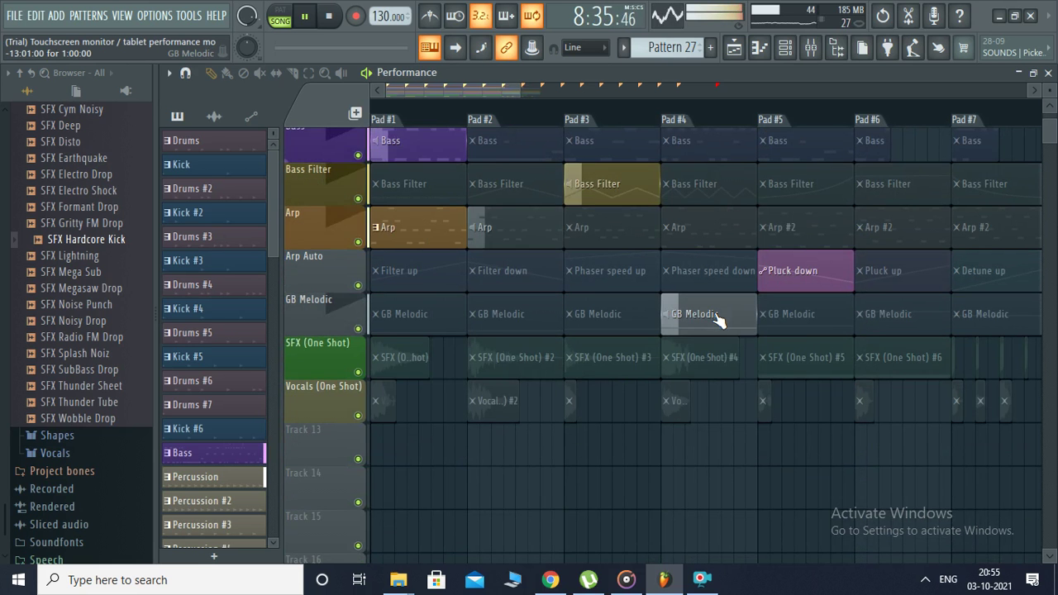
Step: Stop Drums #6, the Pad #1 Percussion clip and the Pad #1 Bass clip
scroll(717, 316, "up", 5)
left_click(899, 132)
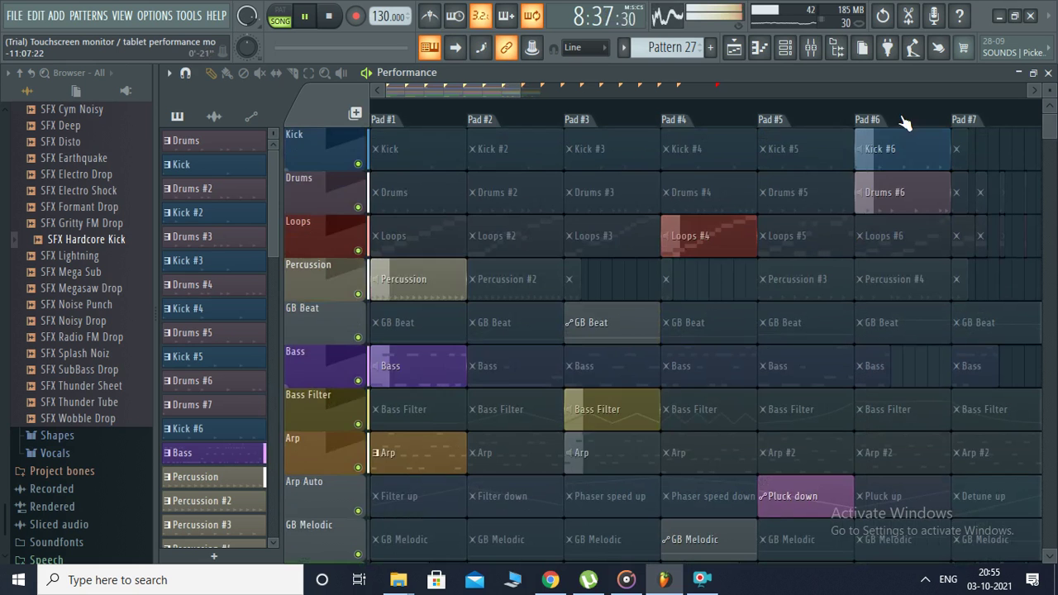
left_click(619, 304)
left_click(874, 162)
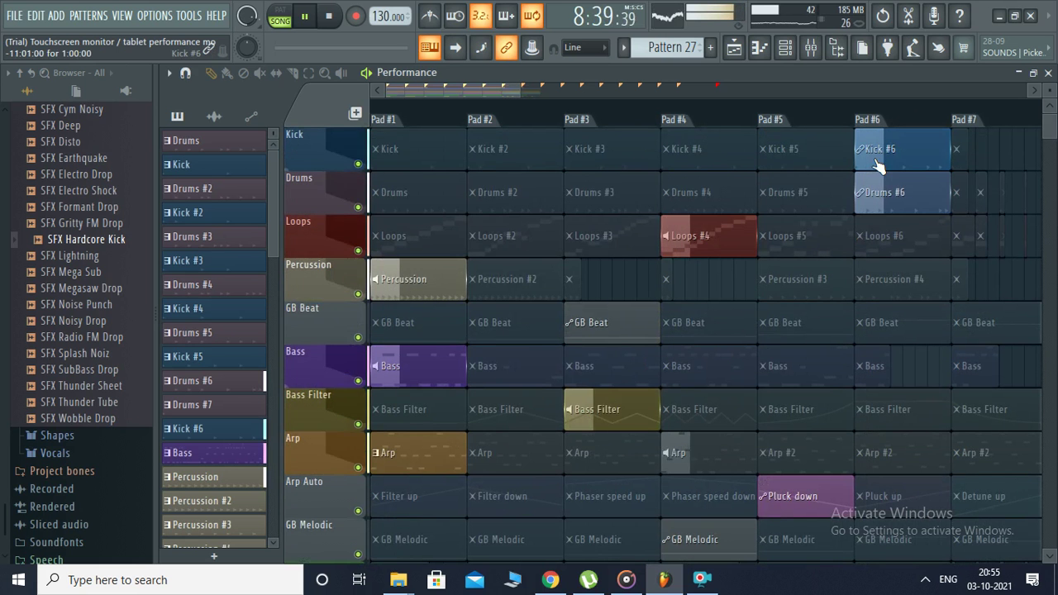
left_click(899, 198)
left_click(618, 206)
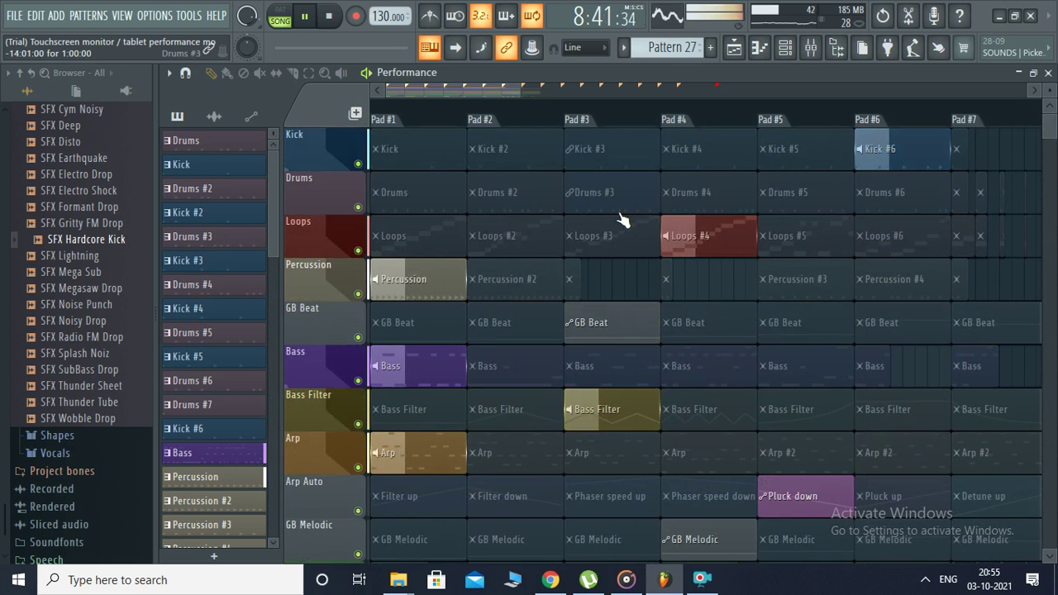
left_click(416, 300)
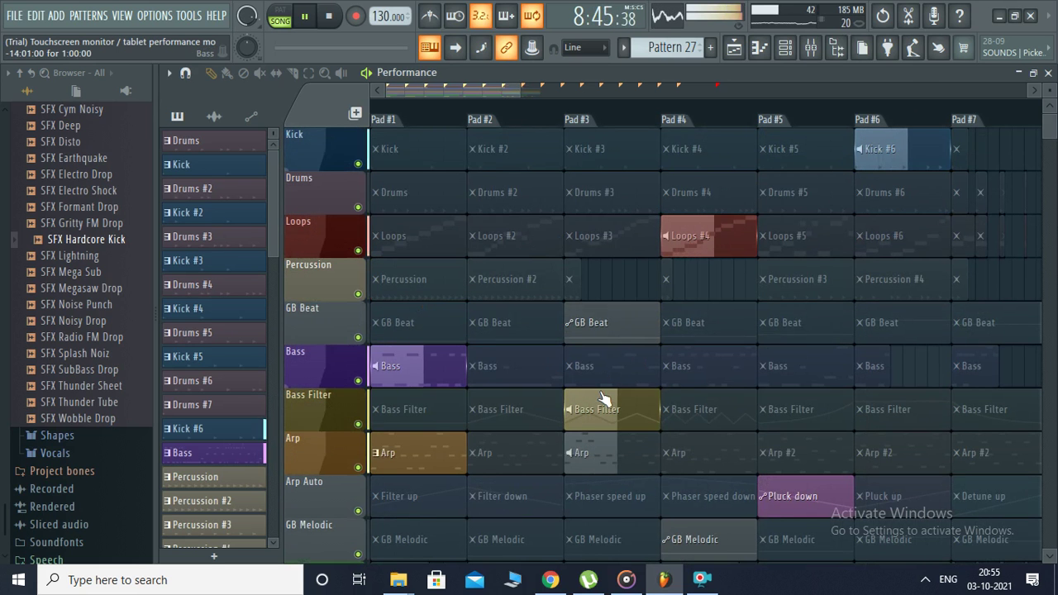
left_click(422, 373)
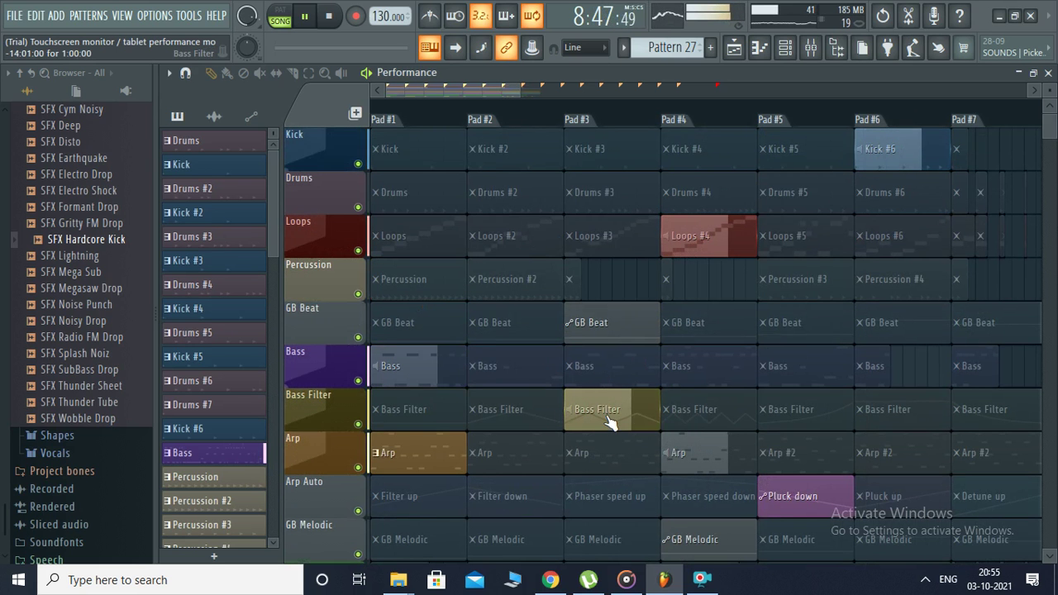
Step: Switch GB Beat to its Pad #2 clip, retrigger it and stop it
left_click(529, 339)
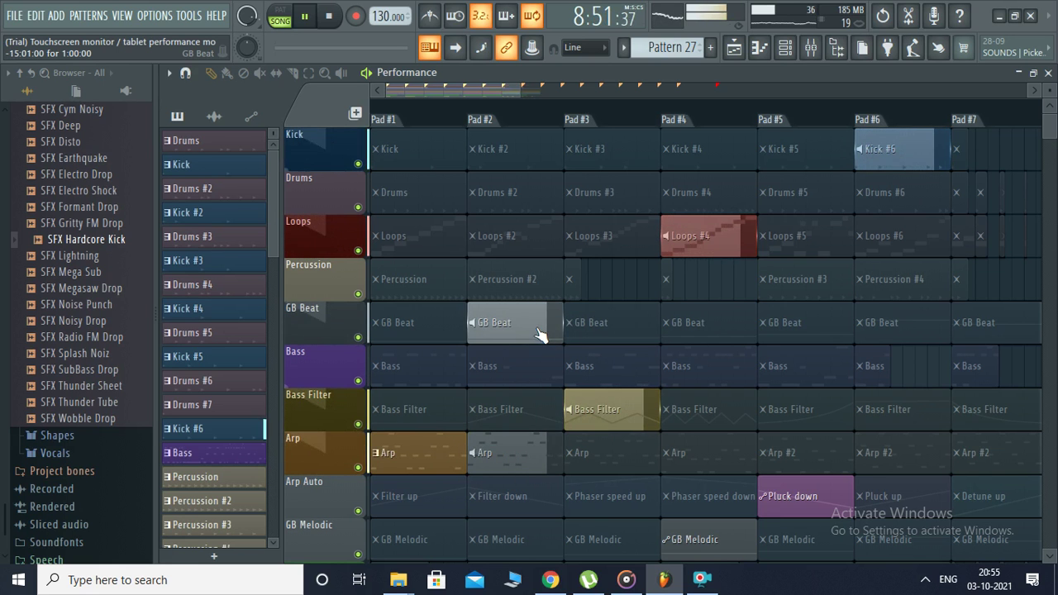
left_click(538, 334)
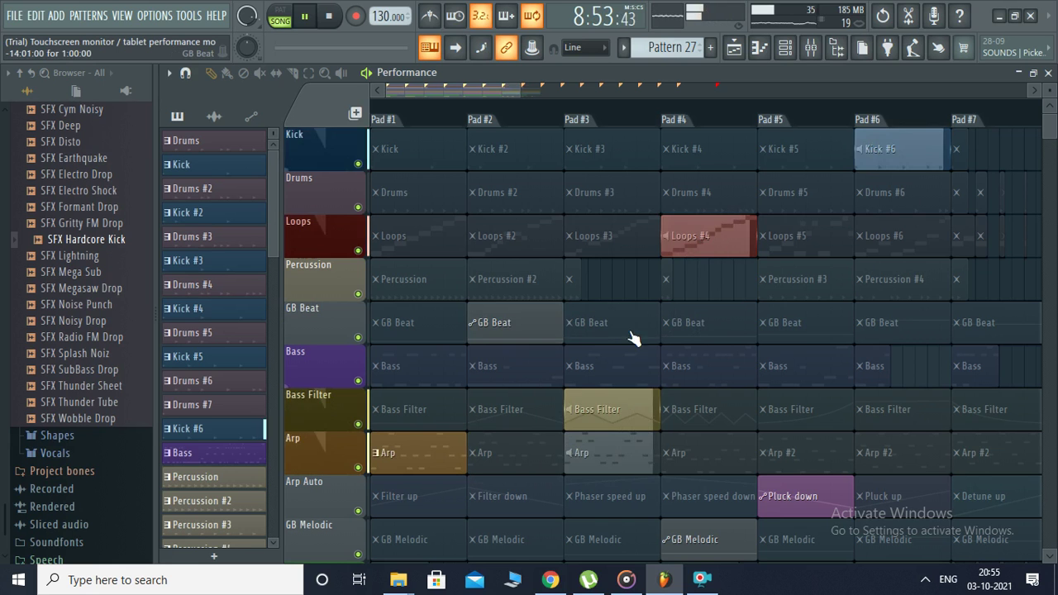
left_click(529, 333)
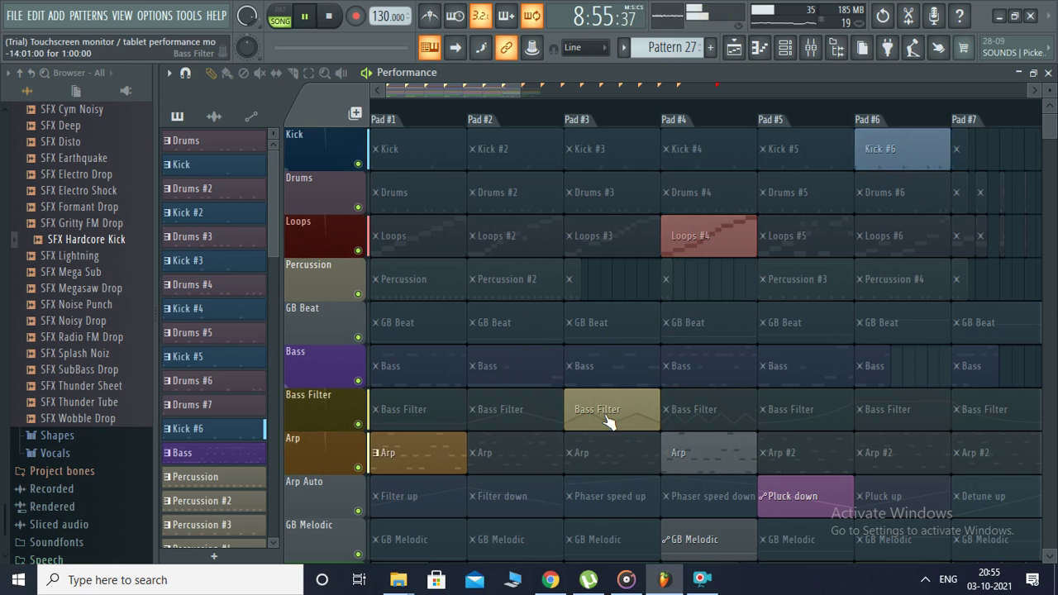
Step: Stop the Arp, Bass Filter, Pluck down, GB Melodic and Loops #4 clips
left_click(428, 444)
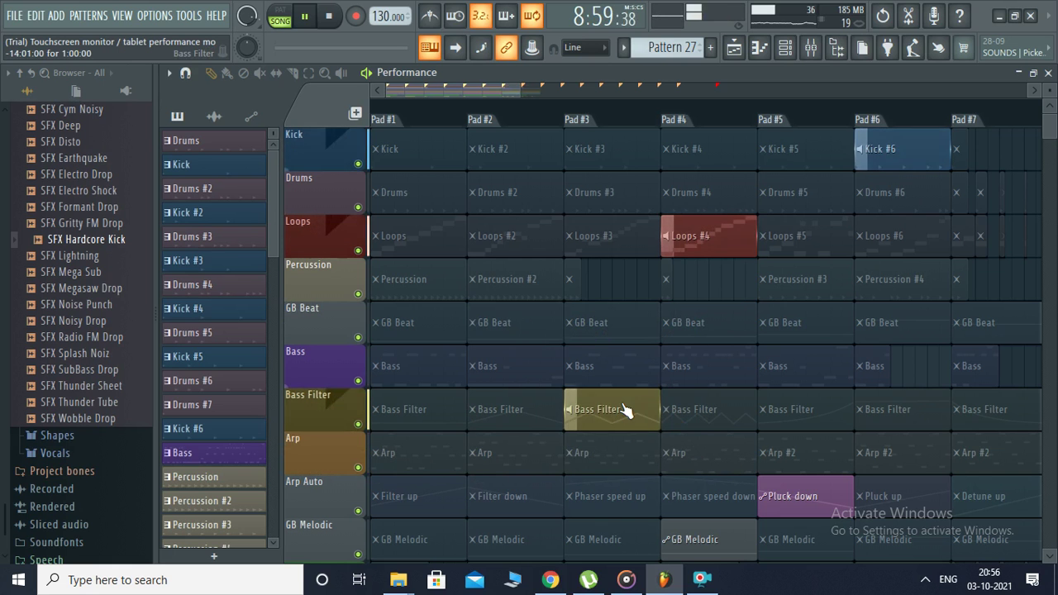
left_click(806, 508)
left_click(708, 548)
left_click(707, 203)
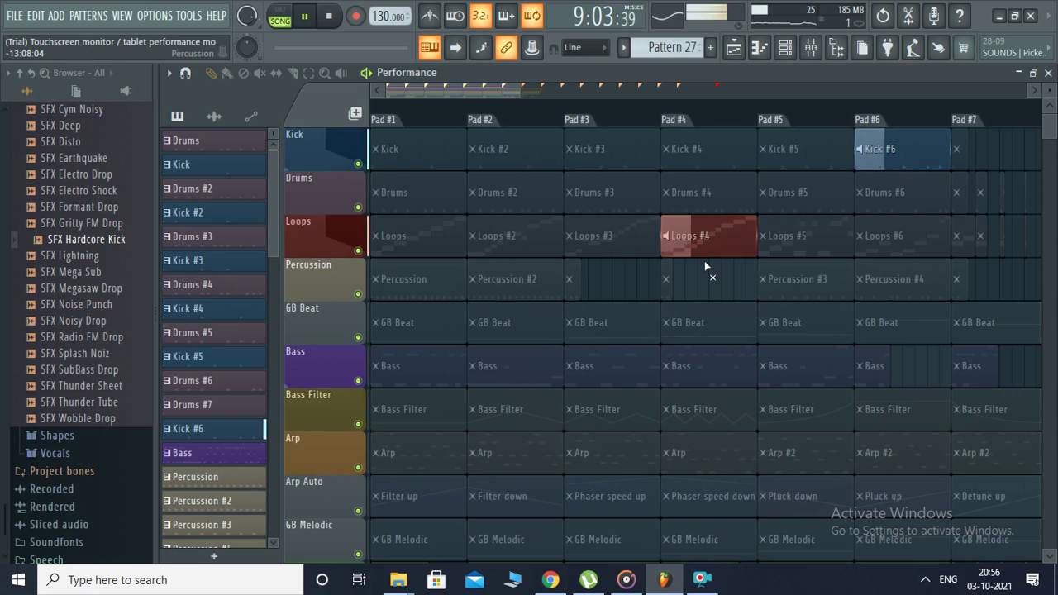
left_click(707, 239)
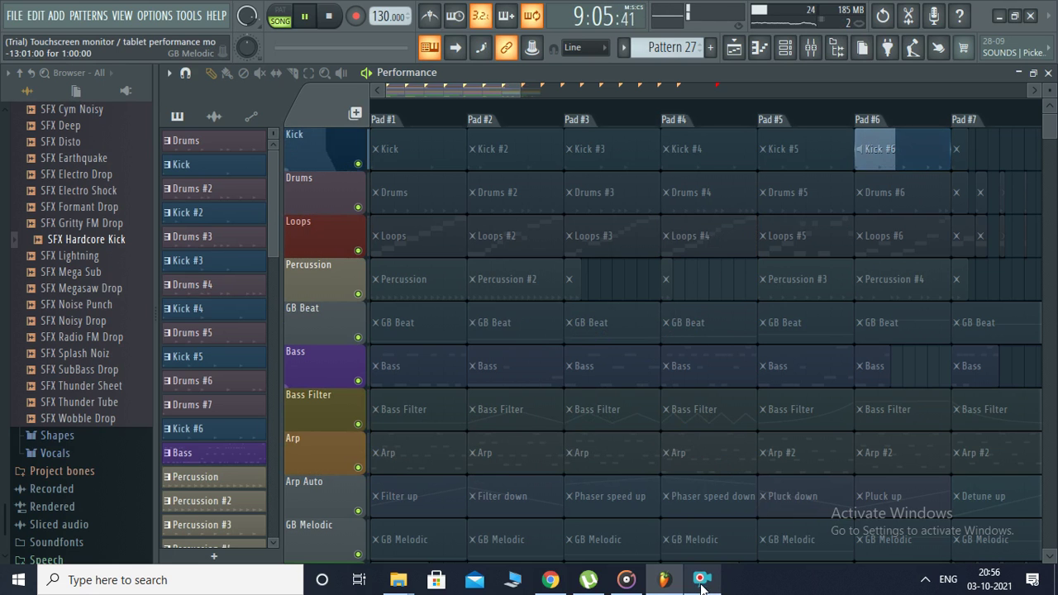